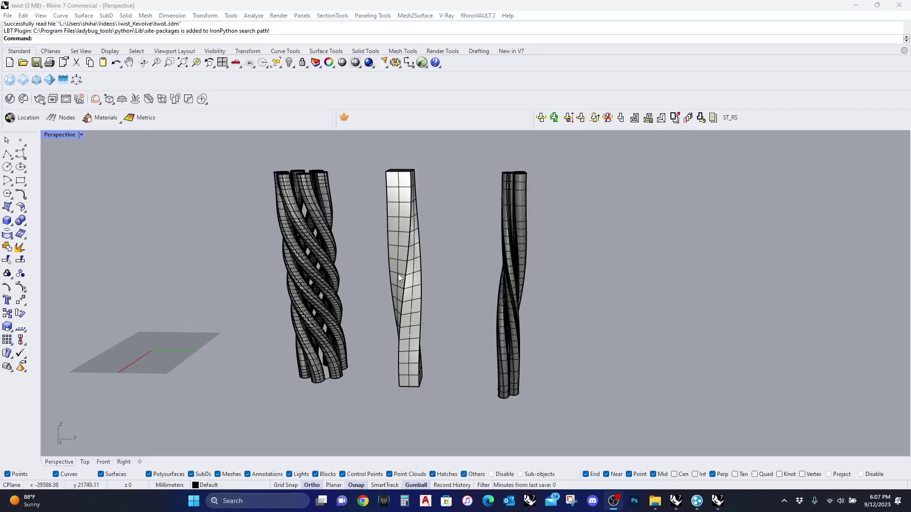
- Examine the three finished twisted columns from several angles and distances
{"action": "right_click_drag", "start_coordinate": [400, 278], "coordinate": [444, 295]}
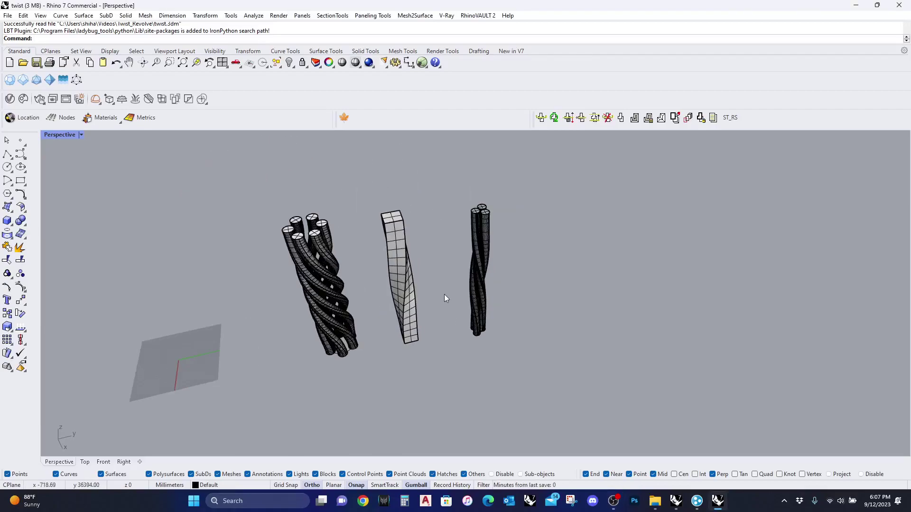
{"action": "scroll", "coordinate": [446, 289], "scroll_direction": "up", "scroll_amount": 3}
{"action": "right_click_drag", "start_coordinate": [566, 287], "coordinate": [542, 282]}
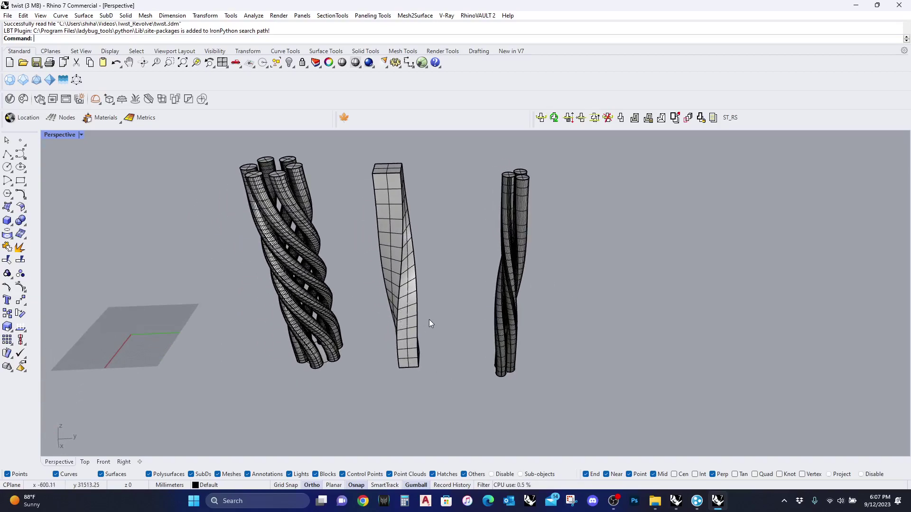
{"action": "right_click_drag", "start_coordinate": [430, 324], "coordinate": [437, 293]}
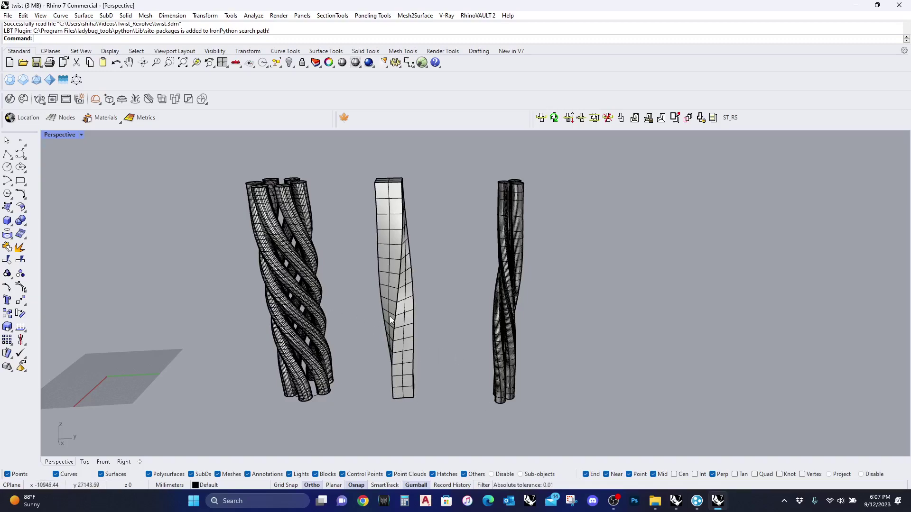
{"action": "right_click_drag", "start_coordinate": [320, 293], "coordinate": [335, 319]}
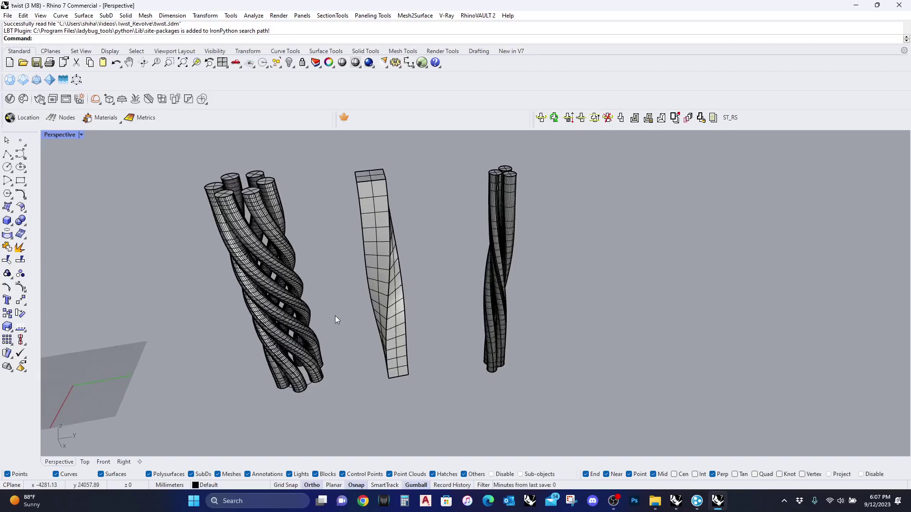
{"action": "right_click_drag", "start_coordinate": [512, 340], "coordinate": [563, 293]}
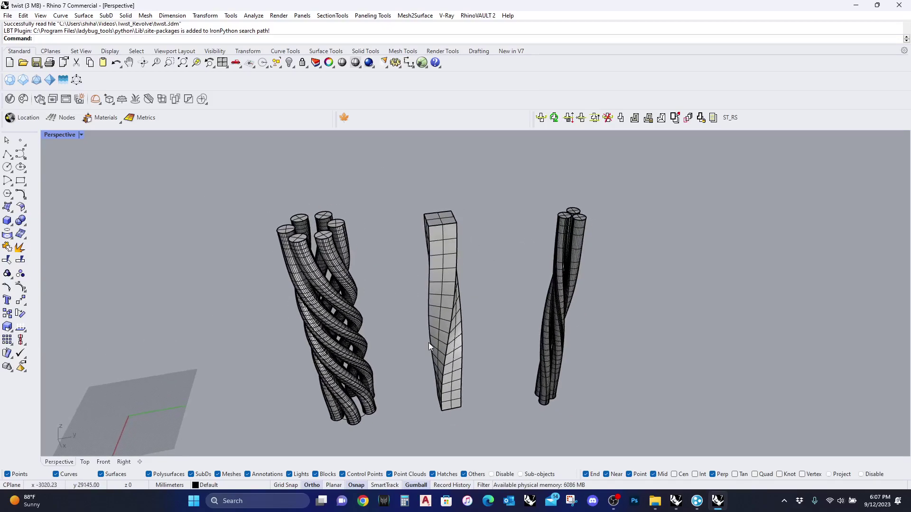
{"action": "scroll", "coordinate": [428, 342], "scroll_direction": "up", "scroll_amount": 5}
{"action": "right_click_drag", "start_coordinate": [429, 344], "coordinate": [462, 322]}
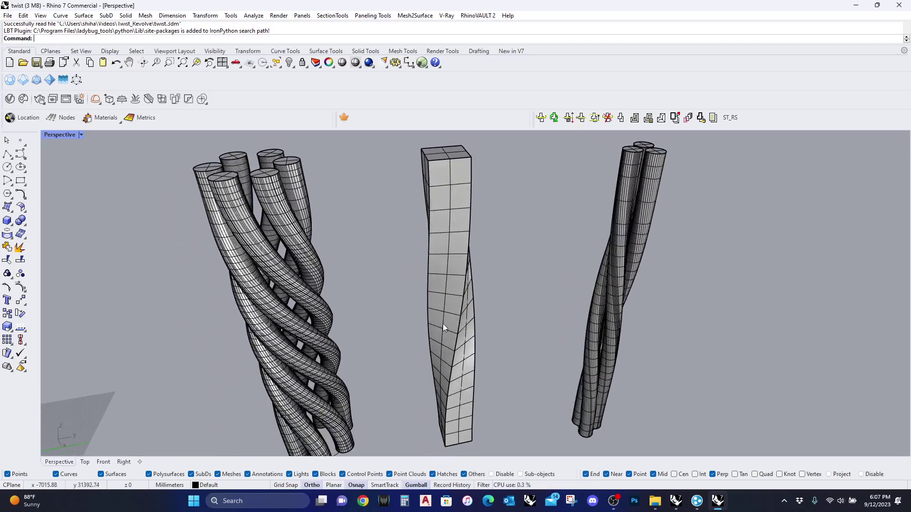
{"action": "scroll", "coordinate": [444, 328], "scroll_direction": "down", "scroll_amount": 3}
{"action": "right_click_drag", "start_coordinate": [562, 304], "coordinate": [480, 323]}
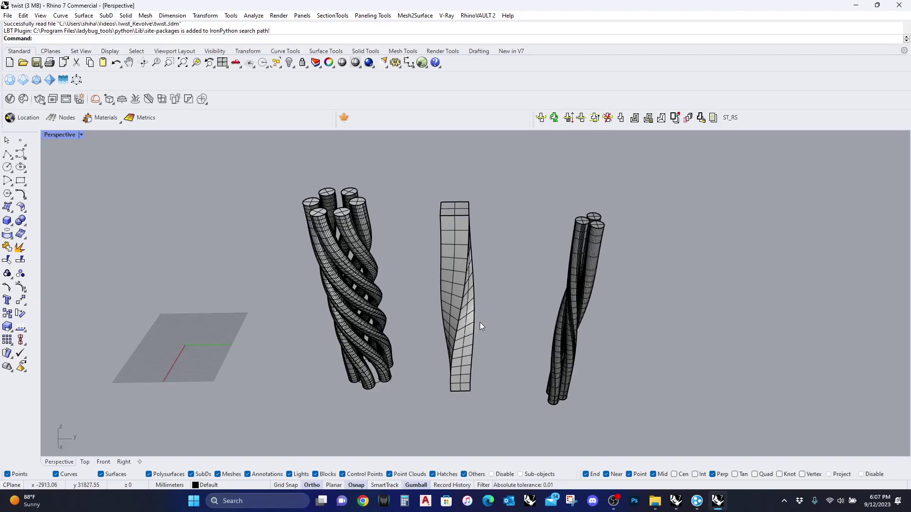
- Create a new model from the Large Objects - Millimeters template and maximise the Perspective viewport
{"action": "key", "text": "ctrl+n"}
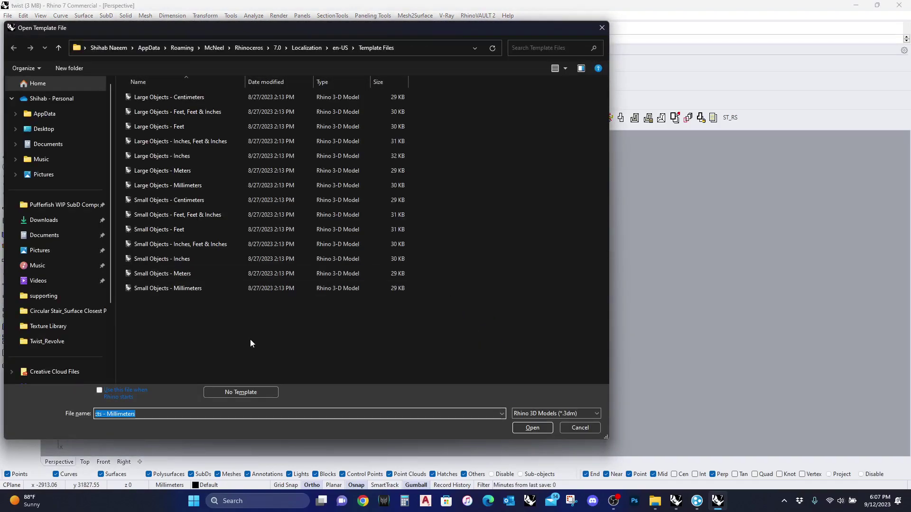
{"action": "left_click", "coordinate": [191, 186]}
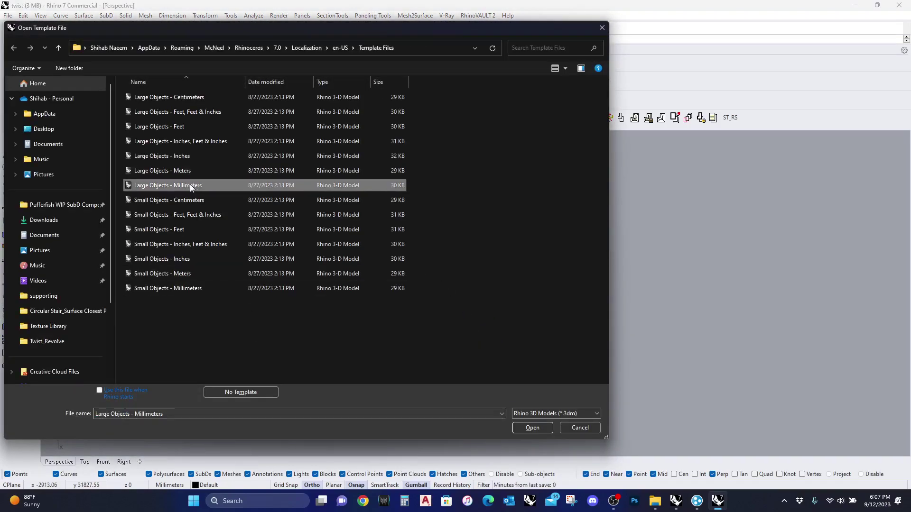
{"action": "left_click", "coordinate": [533, 428]}
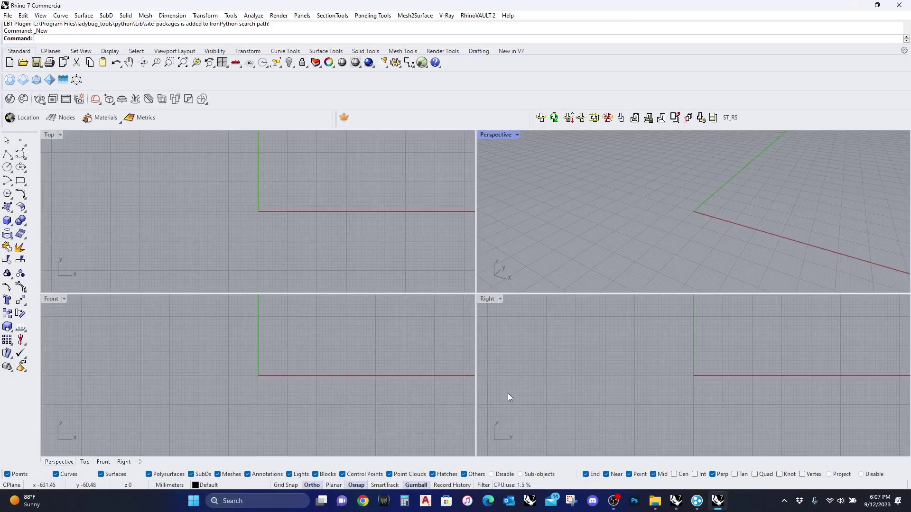
{"action": "double_click", "coordinate": [500, 135]}
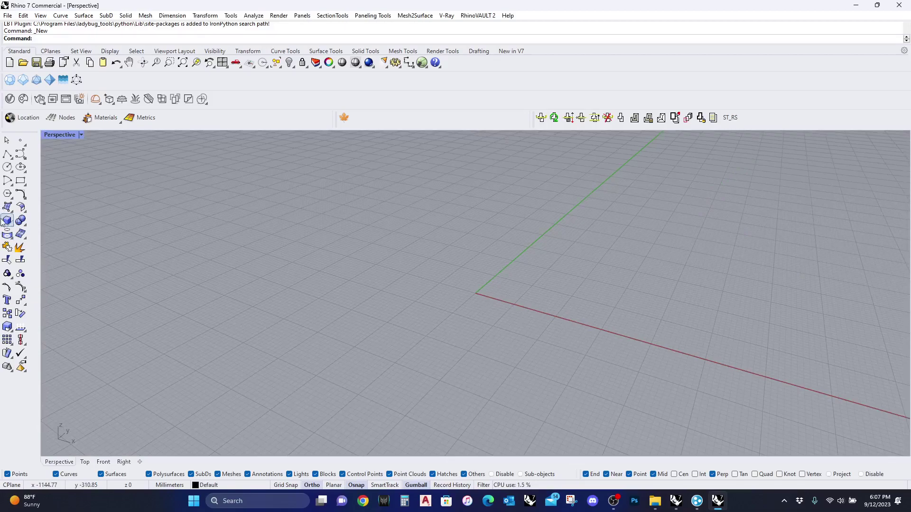
- Draw a tall, slender box near the origin with a 24 by 24 mm base and a freely picked height
{"action": "left_click", "coordinate": [7, 222]}
{"action": "right_click_drag", "start_coordinate": [368, 298], "coordinate": [428, 339]}
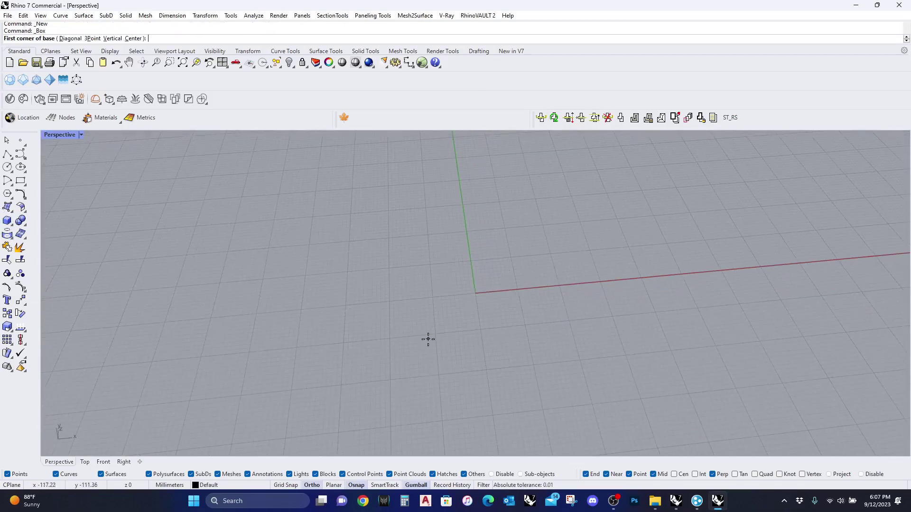
{"action": "right_click_drag", "start_coordinate": [515, 366], "coordinate": [490, 311]}
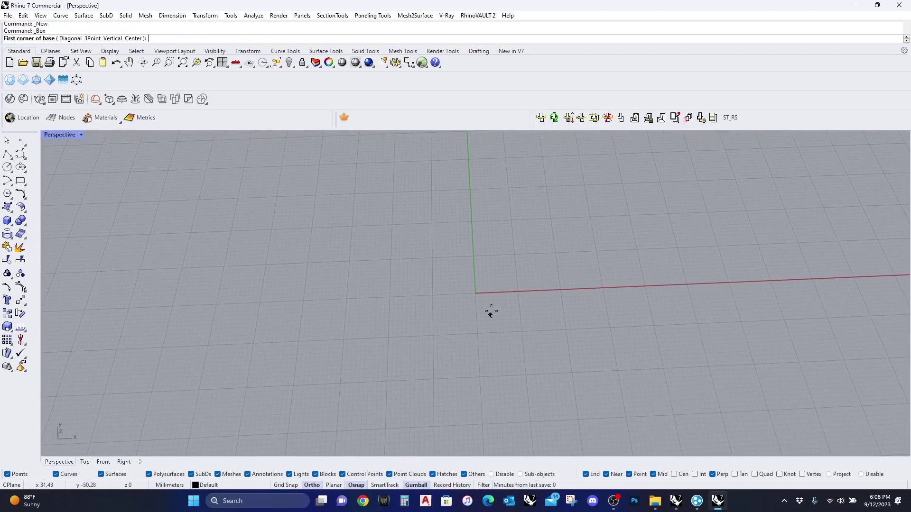
{"action": "left_click", "coordinate": [396, 261]}
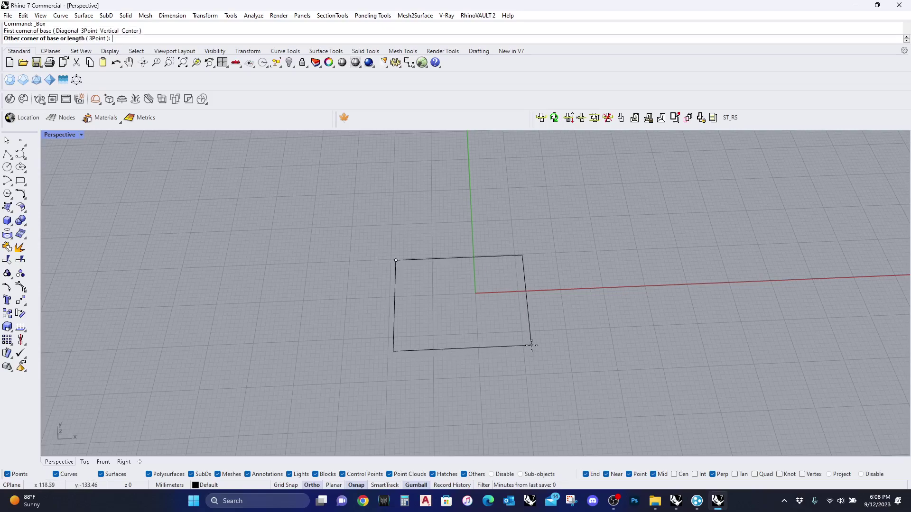
{"action": "type", "text": "@24,24"}
{"action": "key", "text": "Return"}
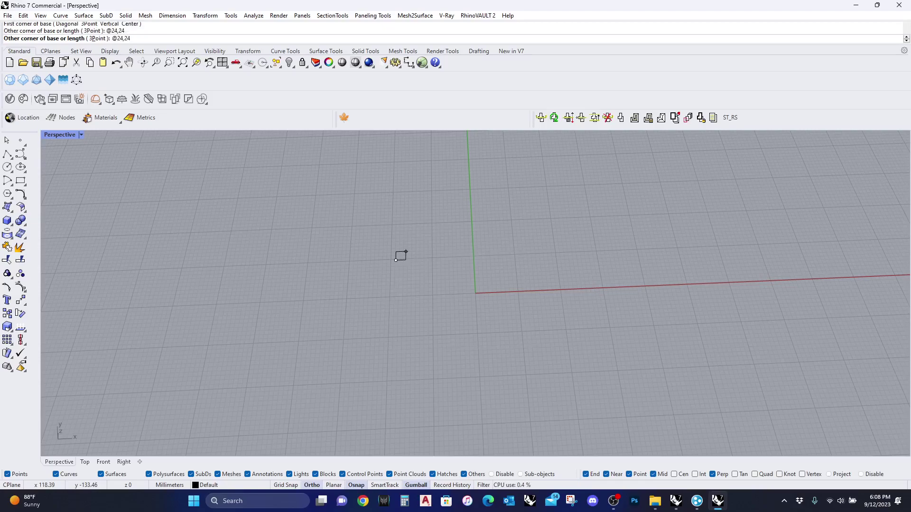
{"action": "right_click_drag", "start_coordinate": [530, 345], "coordinate": [480, 270]}
{"action": "left_click", "coordinate": [501, 248]}
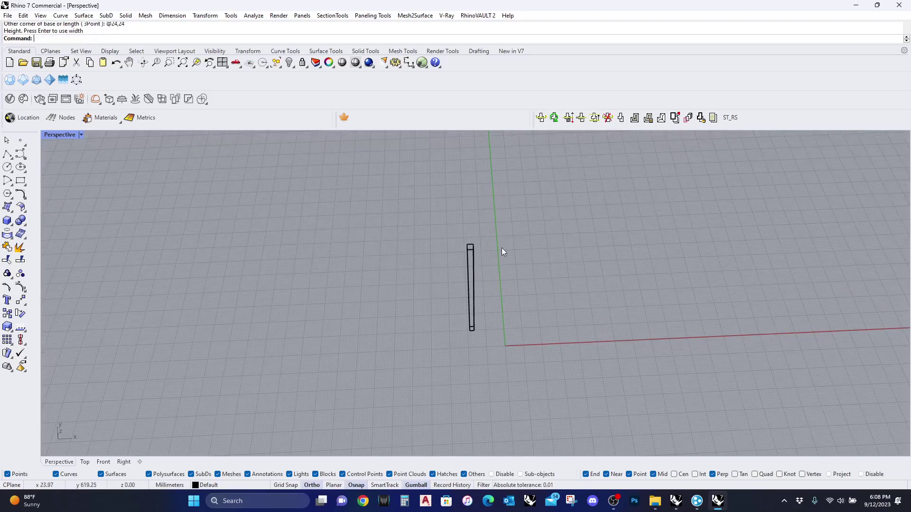
- Set the Perspective viewport's display mode to Shaded
{"action": "left_click", "coordinate": [55, 134]}
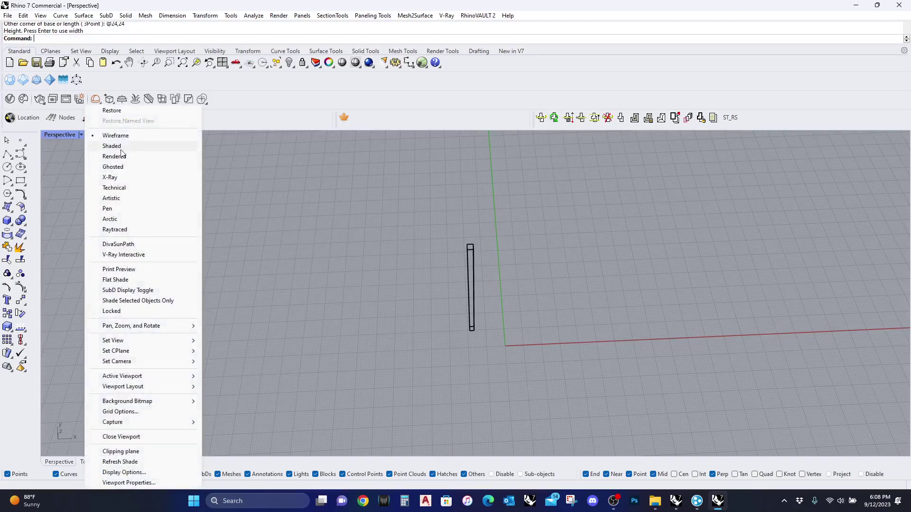
{"action": "left_click", "coordinate": [113, 146]}
{"action": "mouse_move", "coordinate": [549, 343]}
{"action": "right_mouse_down"}
{"action": "mouse_move", "coordinate": [492, 310]}
{"action": "mouse_move", "coordinate": [446, 322]}
{"action": "right_mouse_up"}
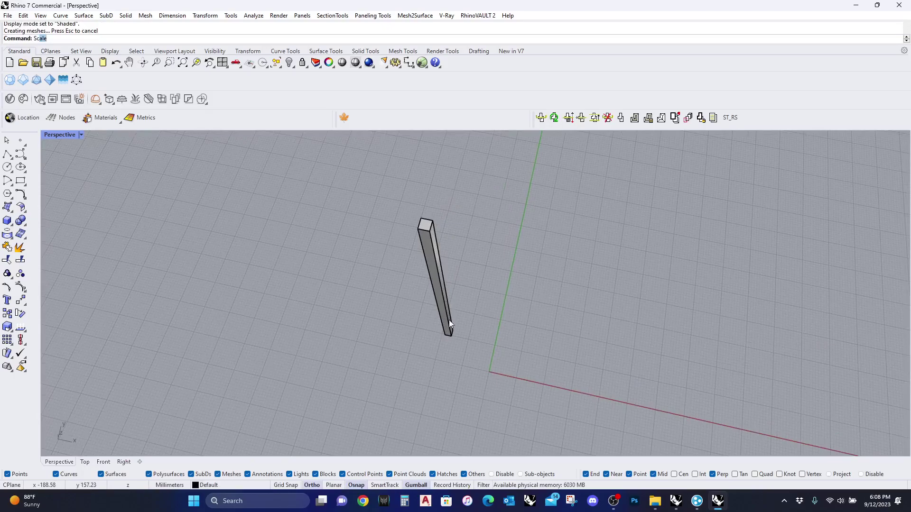
- Scale the box by a factor of 3 from a corner of its base and deselect it
{"action": "key", "text": "Return"}
{"action": "left_click", "coordinate": [448, 324]}
{"action": "key", "text": "Return"}
{"action": "left_click", "coordinate": [451, 334]}
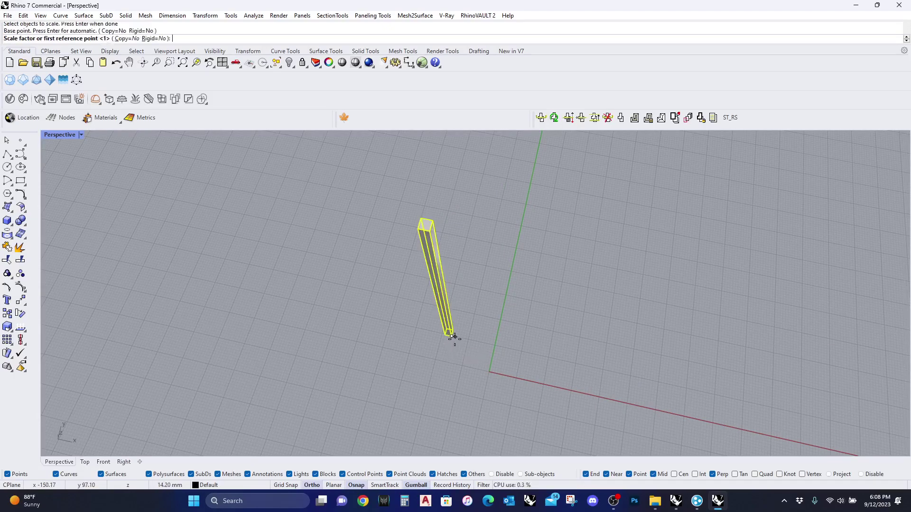
{"action": "type", "text": "3"}
{"action": "key", "text": "Return"}
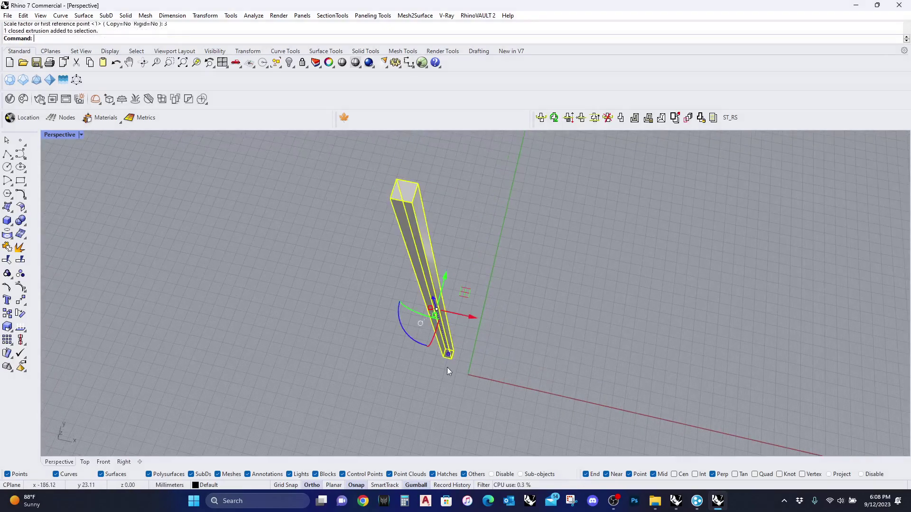
{"action": "left_click_drag", "start_coordinate": [448, 354], "coordinate": [446, 340]}
{"action": "key", "text": "Escape"}
- Move the column from a corner of its base to the origin at 0,0
{"action": "right_click_drag", "start_coordinate": [451, 342], "coordinate": [438, 304]}
{"action": "left_click", "coordinate": [438, 300]}
{"action": "left_click", "coordinate": [20, 300]}
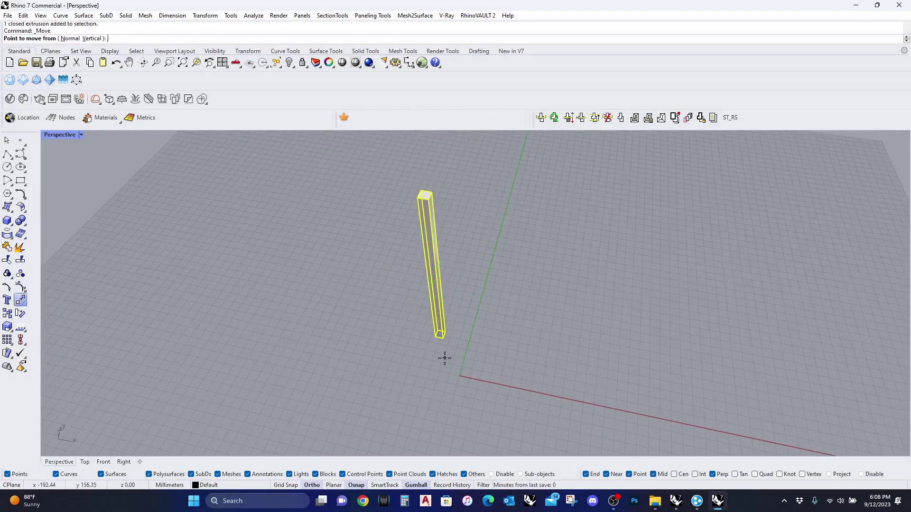
{"action": "left_click", "coordinate": [441, 337]}
{"action": "type", "text": "0,0"}
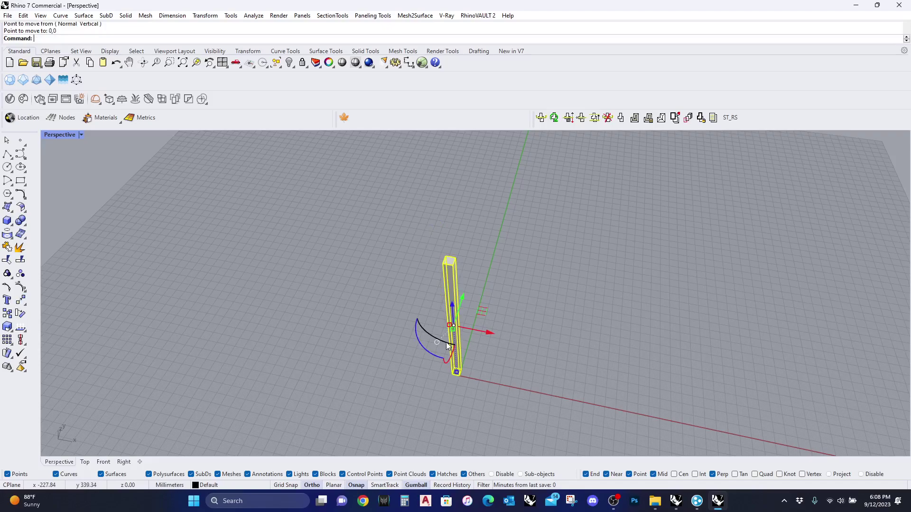
{"action": "key", "text": "Return"}
- Draw a corner-to-corner diagonal across the column's top face and place a point at its midpoint
{"action": "right_click_drag", "start_coordinate": [451, 289], "coordinate": [478, 331]}
{"action": "scroll", "coordinate": [445, 329], "scroll_direction": "up", "scroll_amount": 4}
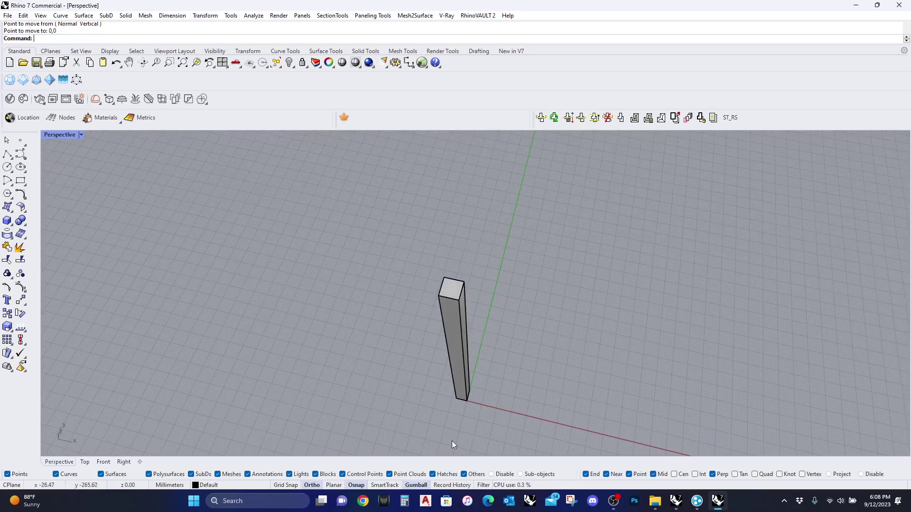
{"action": "left_click", "coordinate": [7, 155]}
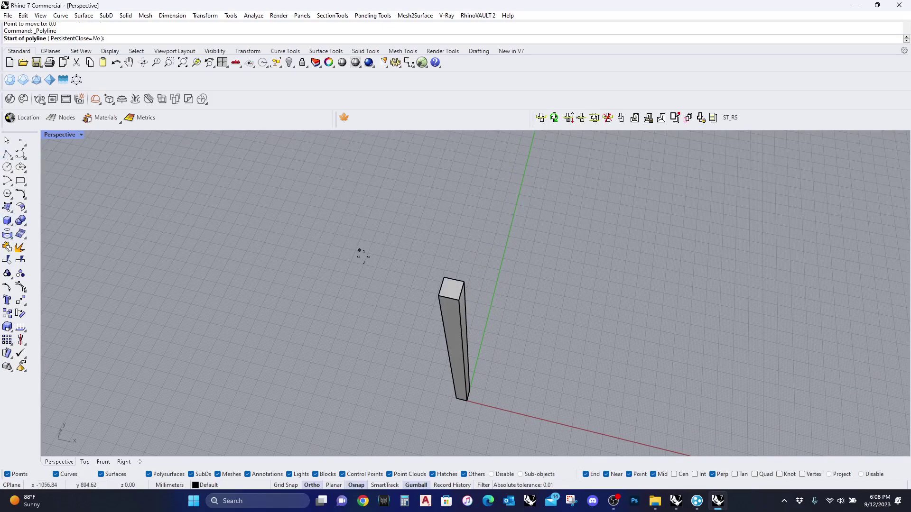
{"action": "left_click", "coordinate": [435, 292]}
{"action": "left_click", "coordinate": [463, 283]}
{"action": "key", "text": "Return"}
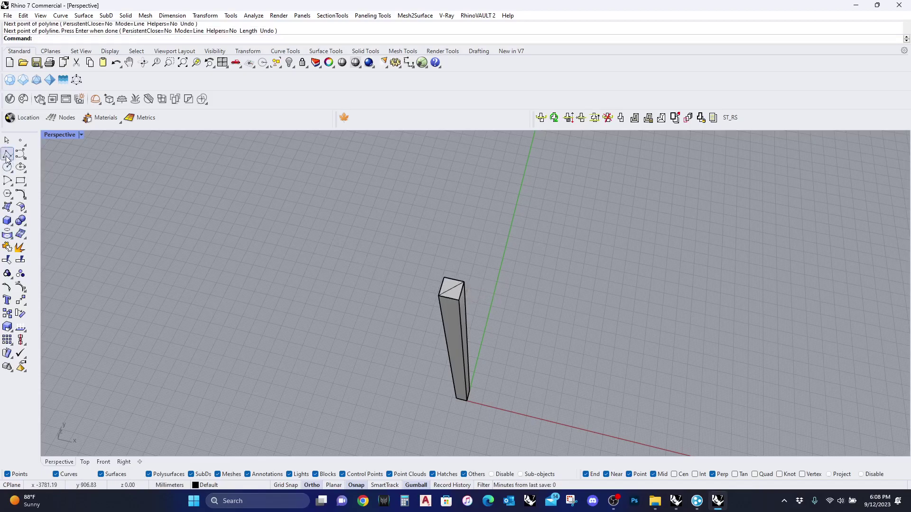
{"action": "left_click", "coordinate": [20, 141]}
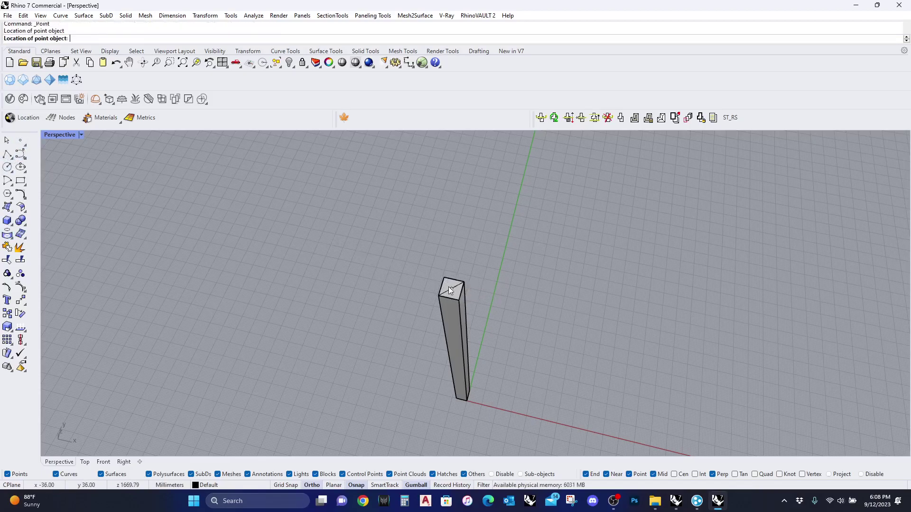
{"action": "left_click", "coordinate": [450, 290]}
- Draw a corner-to-corner diagonal across the column's bottom face and place a point at its midpoint
{"action": "right_click_drag", "start_coordinate": [473, 409], "coordinate": [430, 259]}
{"action": "left_click", "coordinate": [7, 155]}
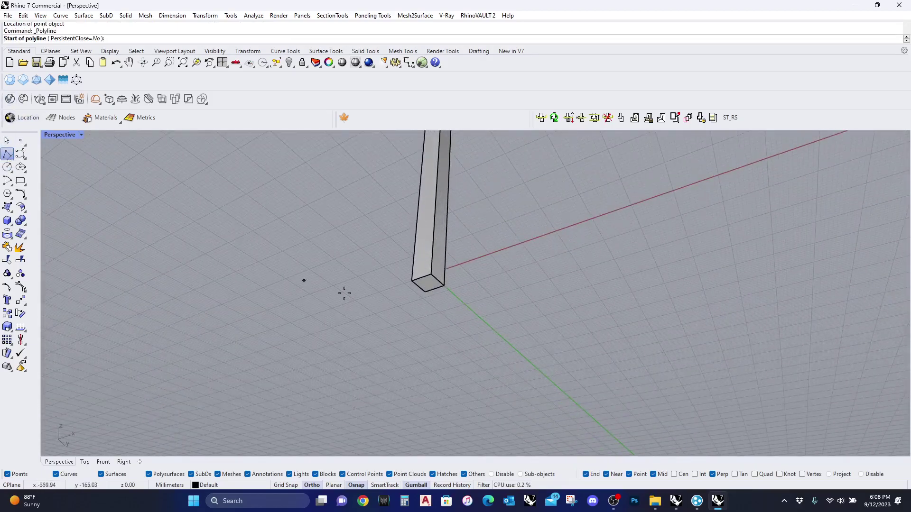
{"action": "left_click", "coordinate": [412, 281]}
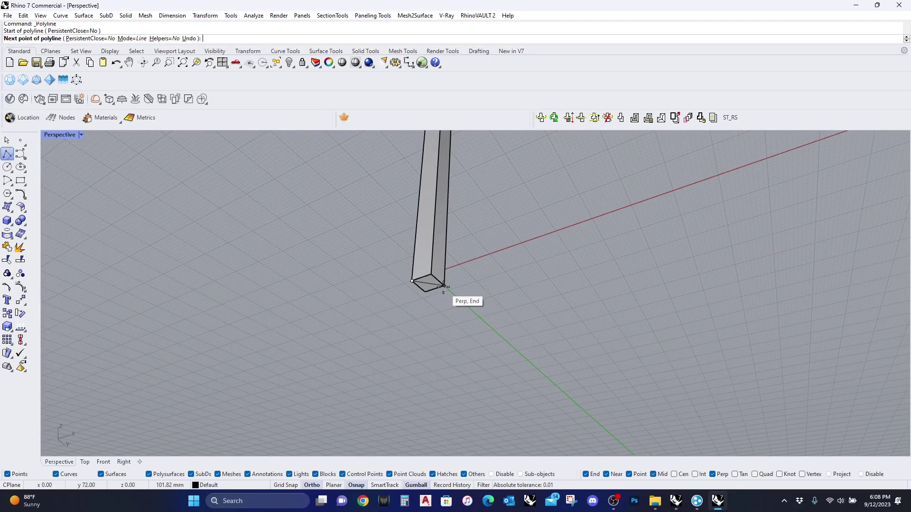
{"action": "left_click", "coordinate": [443, 286]}
{"action": "left_click", "coordinate": [20, 140]}
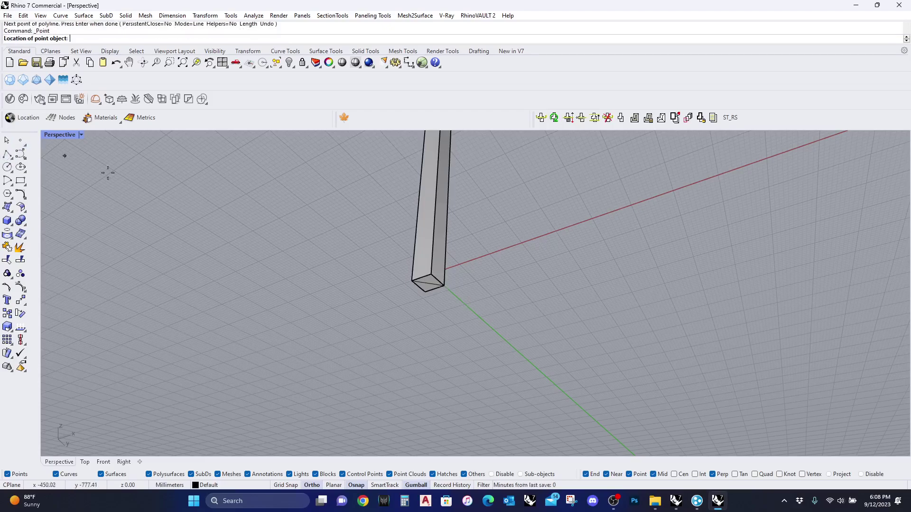
{"action": "left_click", "coordinate": [429, 285]}
- Start a Twist on the column with its axis running from the base-centre point to the top-centre point
{"action": "right_click_drag", "start_coordinate": [429, 285], "coordinate": [434, 344]}
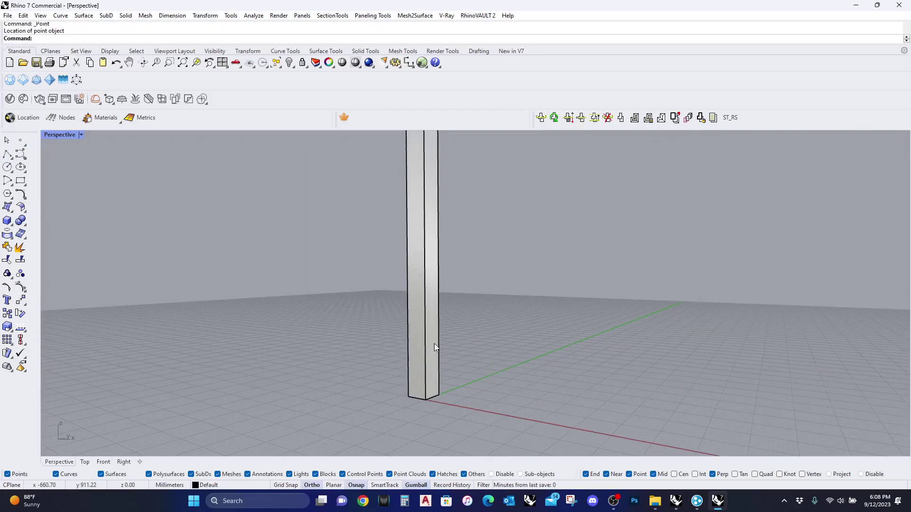
{"action": "key", "text": "Return"}
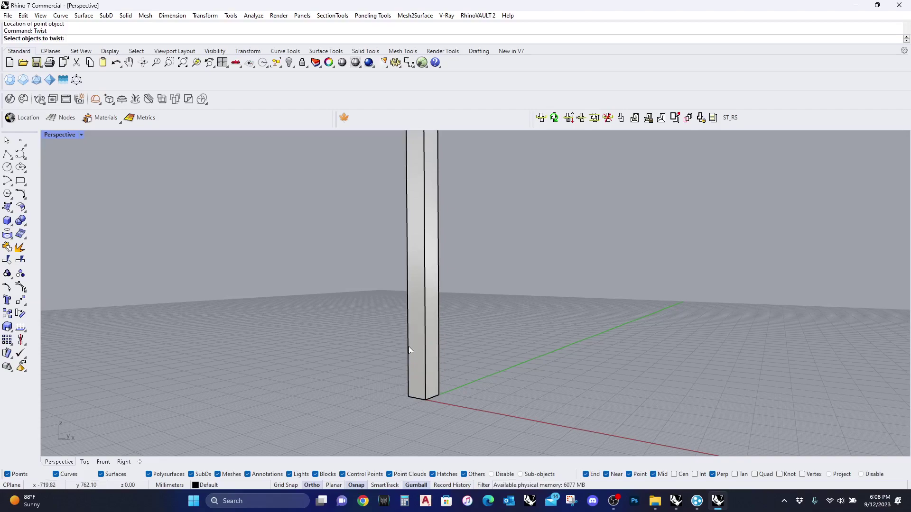
{"action": "left_click", "coordinate": [422, 341]}
{"action": "key", "text": "Return"}
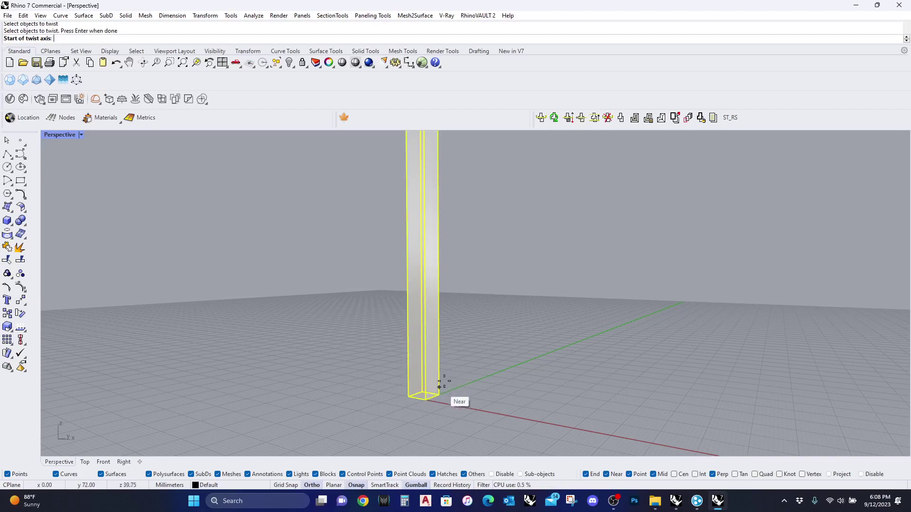
{"action": "mouse_move", "coordinate": [443, 383]}
{"action": "right_mouse_down"}
{"action": "mouse_move", "coordinate": [446, 327]}
{"action": "mouse_move", "coordinate": [431, 299]}
{"action": "mouse_move", "coordinate": [444, 381]}
{"action": "right_mouse_up"}
{"action": "scroll", "coordinate": [427, 298], "scroll_direction": "up", "scroll_amount": 5}
{"action": "left_click", "coordinate": [413, 270]}
{"action": "scroll", "coordinate": [437, 339], "scroll_direction": "down", "scroll_amount": 6}
{"action": "scroll", "coordinate": [451, 401], "scroll_direction": "down", "scroll_amount": 5}
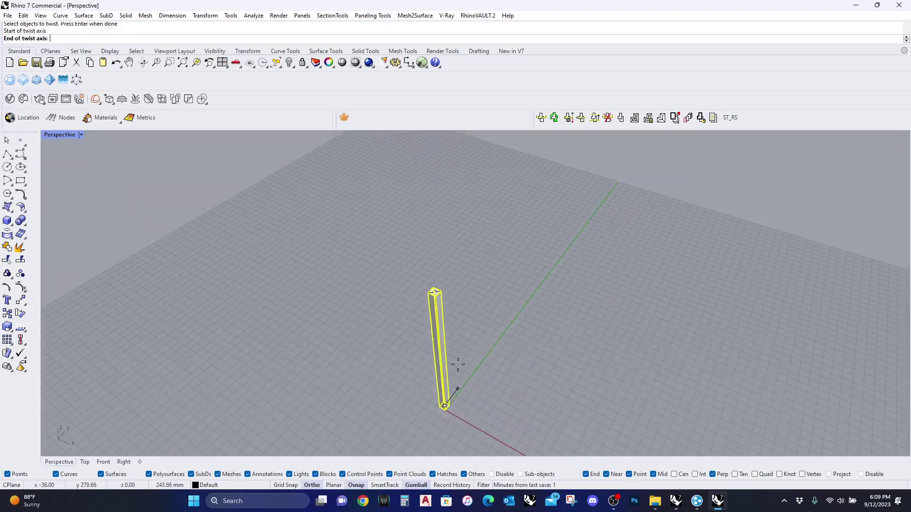
{"action": "scroll", "coordinate": [450, 314], "scroll_direction": "up", "scroll_amount": 5}
{"action": "scroll", "coordinate": [424, 268], "scroll_direction": "up", "scroll_amount": 3}
{"action": "scroll", "coordinate": [423, 252], "scroll_direction": "down", "scroll_amount": 2}
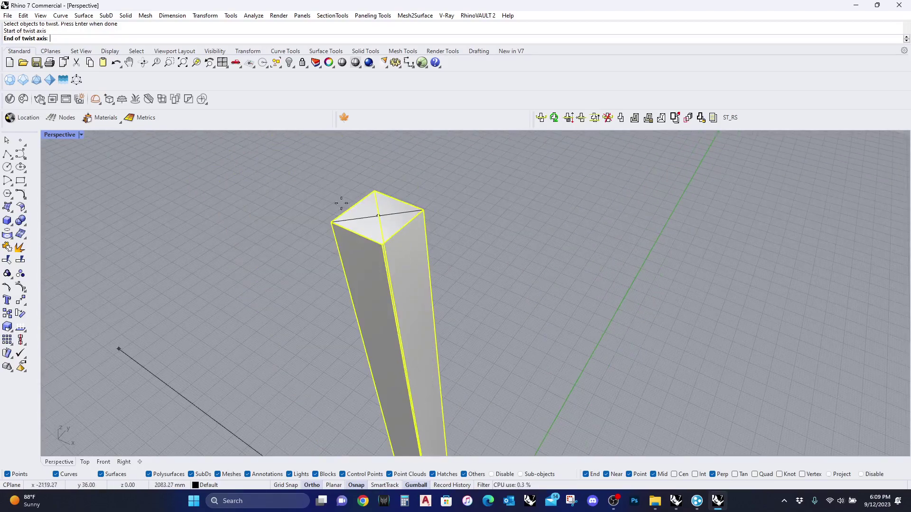
{"action": "left_click", "coordinate": [374, 216]}
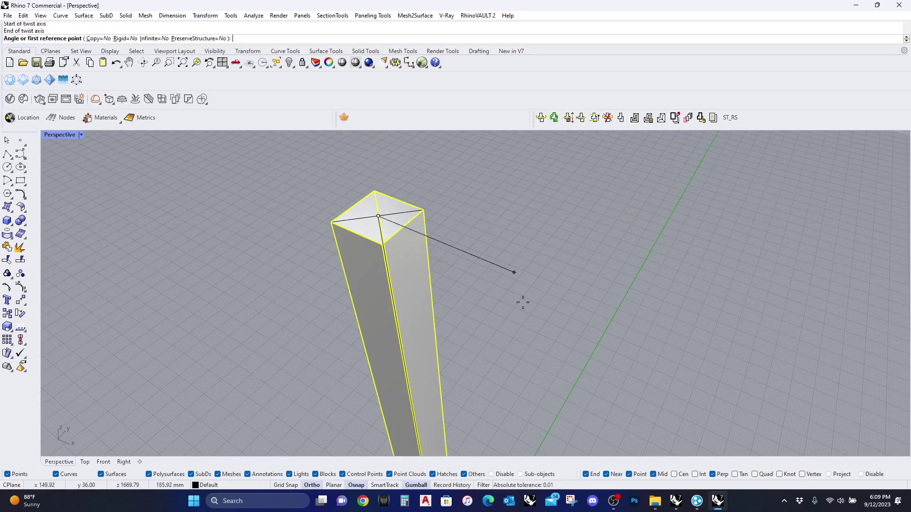
- Twist the column freehand about its central axis by picking two reference points around the top centre
{"action": "scroll", "coordinate": [607, 336], "scroll_direction": "down", "scroll_amount": 5}
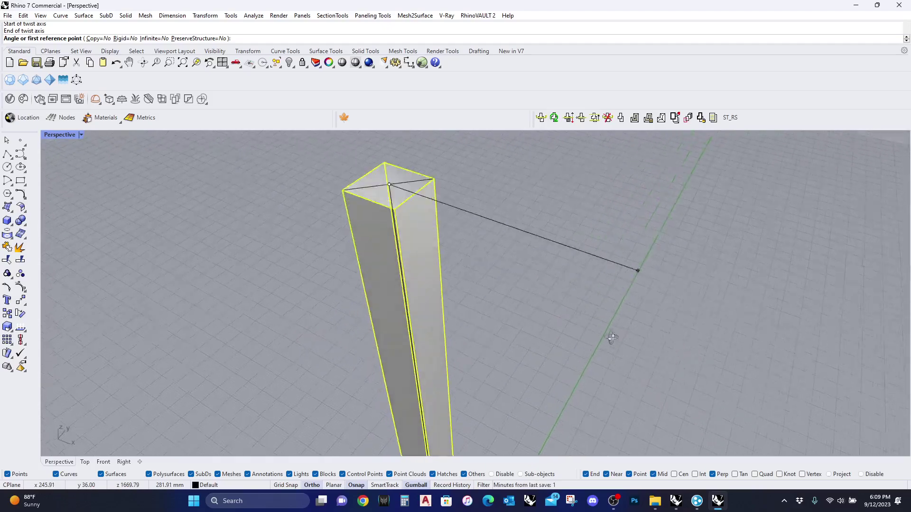
{"action": "scroll", "coordinate": [606, 350], "scroll_direction": "down", "scroll_amount": 1}
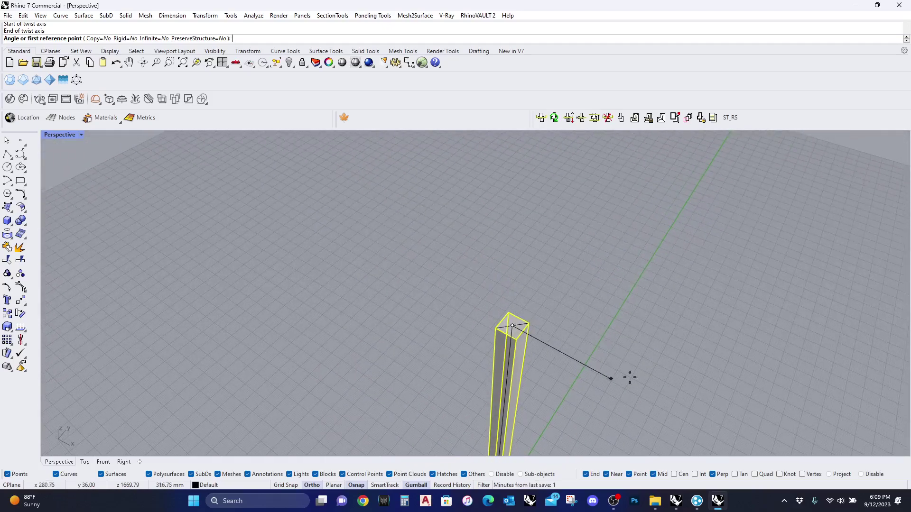
{"action": "left_click", "coordinate": [637, 392]}
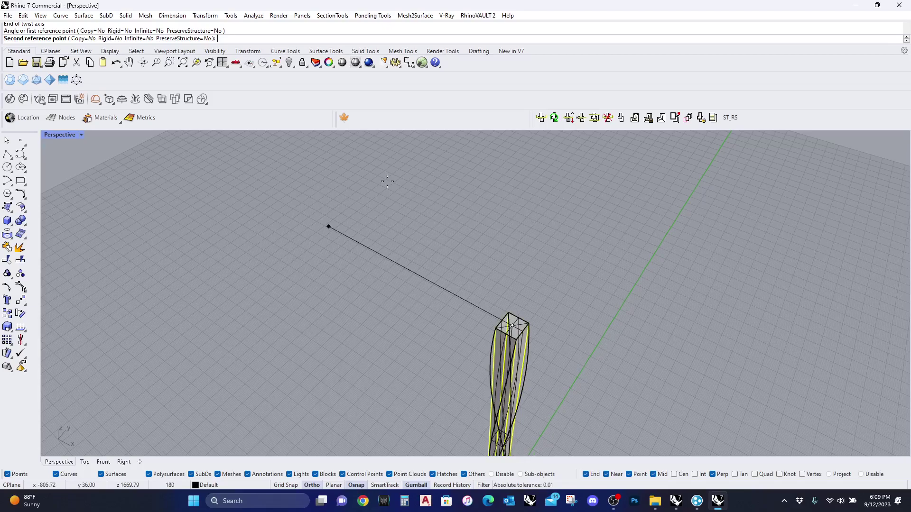
{"action": "right_click_drag", "start_coordinate": [267, 327], "coordinate": [234, 369]}
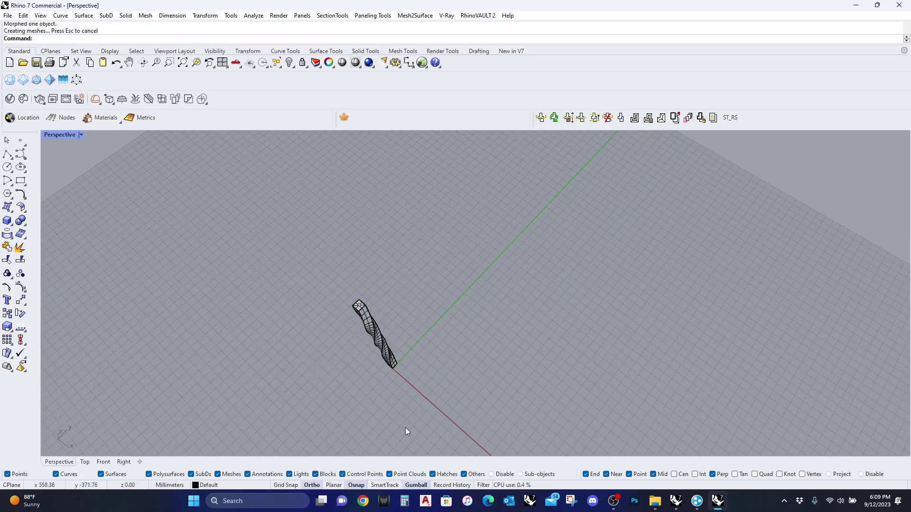
- Inspect the freehand twist along the column, undo it and deselect the column
{"action": "right_click_drag", "start_coordinate": [405, 428], "coordinate": [410, 286]}
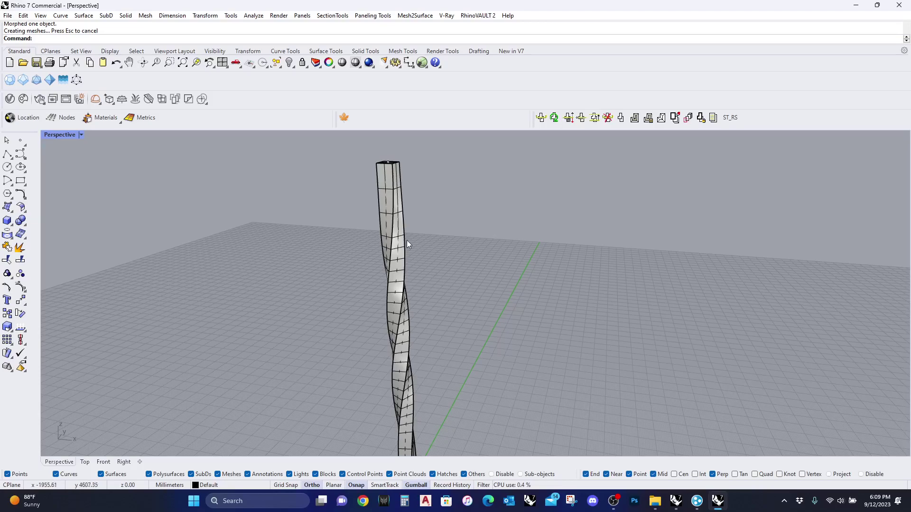
{"action": "right_click_drag", "start_coordinate": [406, 240], "coordinate": [425, 264]}
{"action": "right_click_drag", "start_coordinate": [458, 303], "coordinate": [325, 295]}
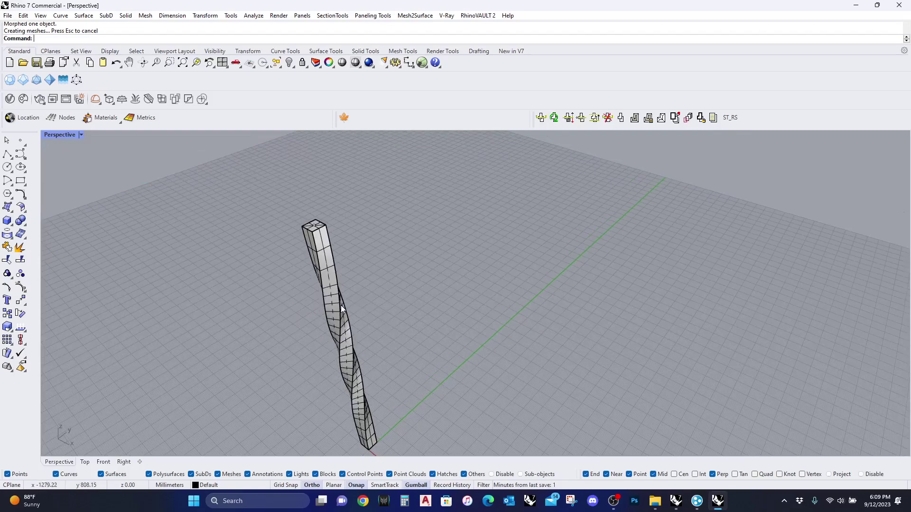
{"action": "right_click_drag", "start_coordinate": [372, 284], "coordinate": [363, 307]}
{"action": "key", "text": "ctrl+z"}
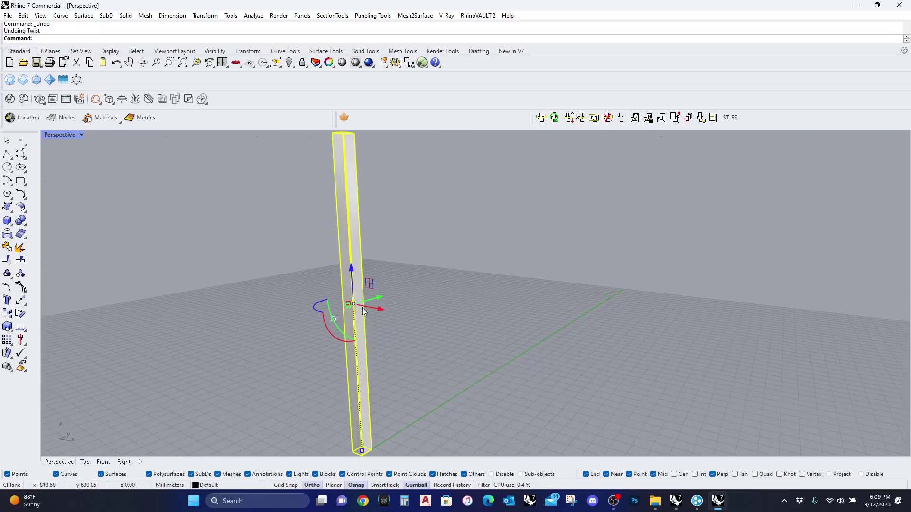
{"action": "key", "text": "Escape"}
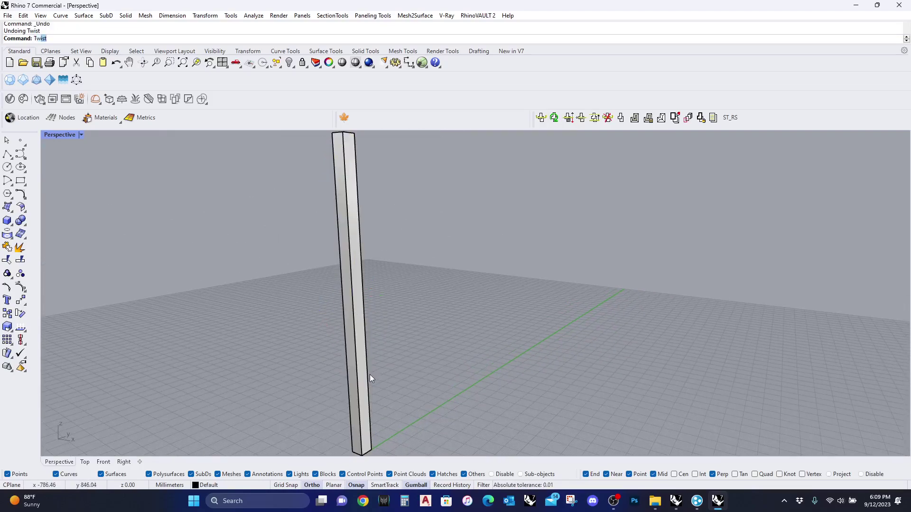
- Twist the column 360 degrees about the axis from its base-centre point to its top-centre point
{"action": "key", "text": "Return"}
{"action": "right_click_drag", "start_coordinate": [393, 397], "coordinate": [328, 389]}
{"action": "left_click", "coordinate": [345, 330]}
{"action": "key", "text": "Return"}
{"action": "left_click", "coordinate": [337, 362]}
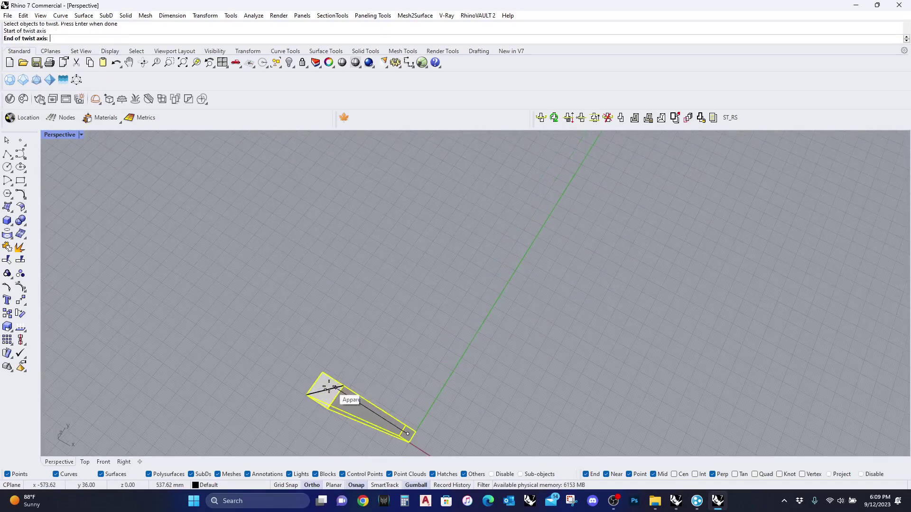
{"action": "left_click", "coordinate": [325, 390]}
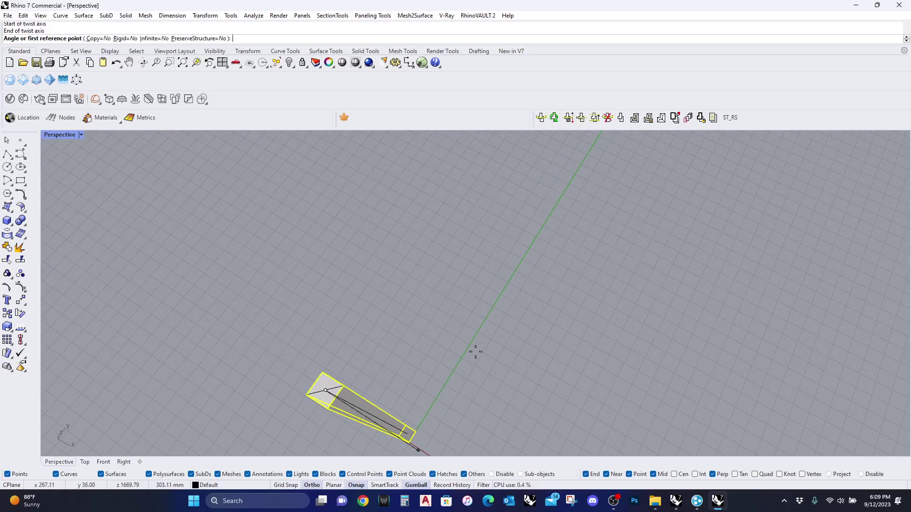
{"action": "right_click_drag", "start_coordinate": [475, 352], "coordinate": [488, 405]}
{"action": "left_click", "coordinate": [490, 406]}
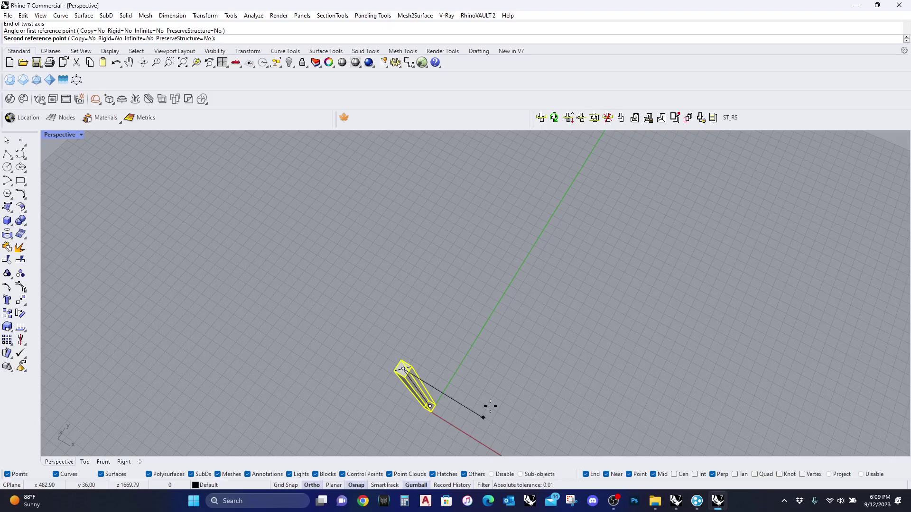
{"action": "type", "text": "360"}
{"action": "key", "text": "Return"}
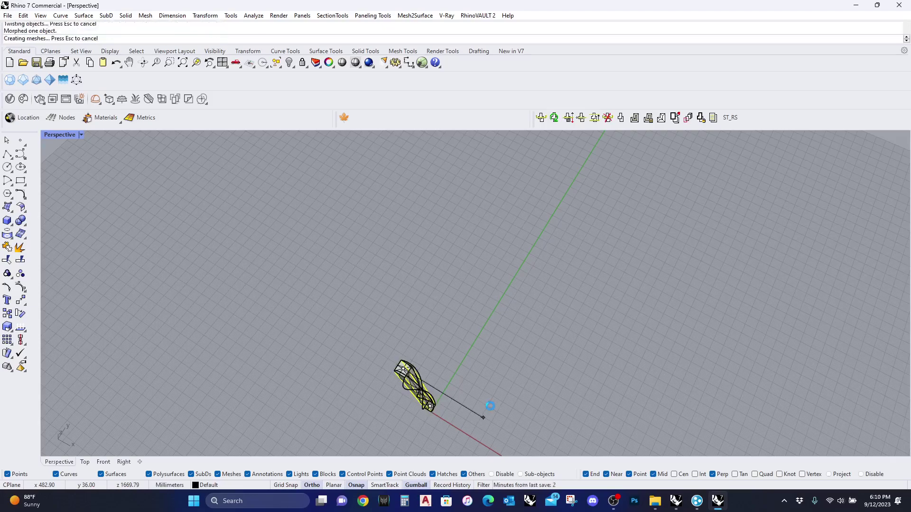
- Undo the 360-degree twist and deselect the column
{"action": "right_click_drag", "start_coordinate": [479, 411], "coordinate": [471, 332]}
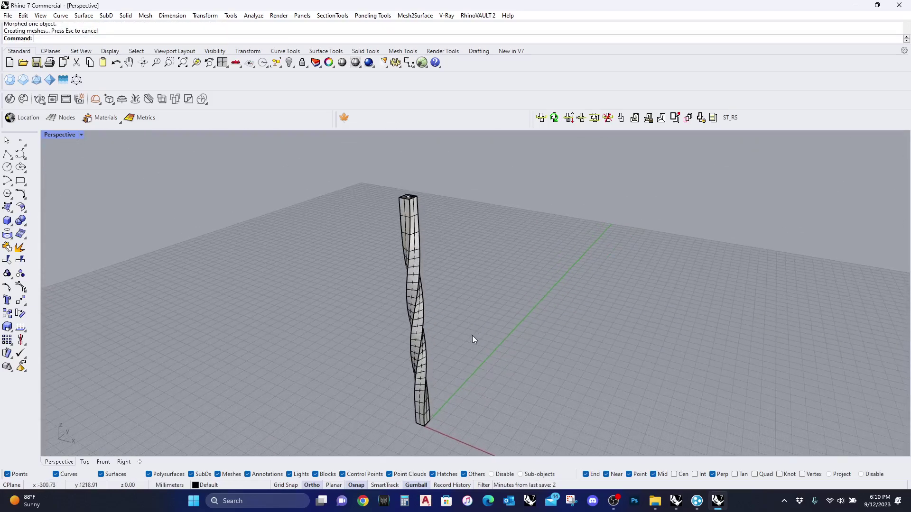
{"action": "key", "text": "ctrl+z"}
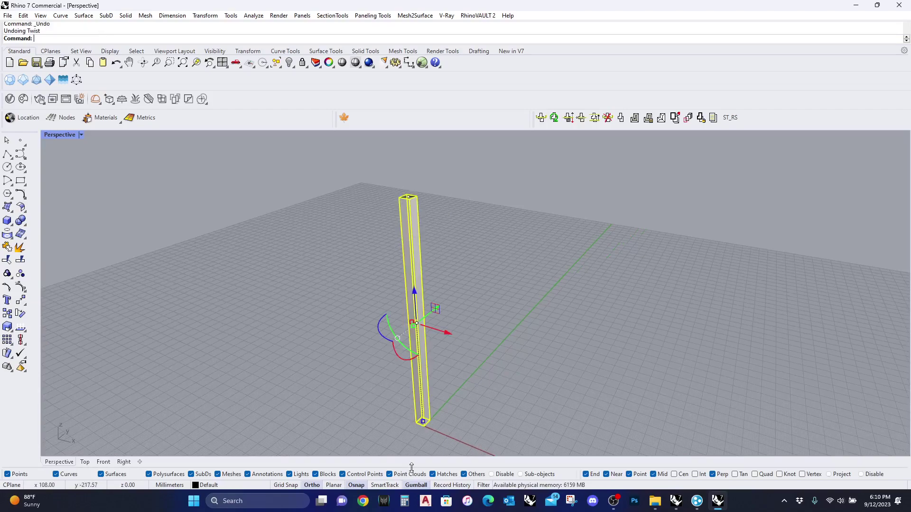
{"action": "right_click_drag", "start_coordinate": [417, 441], "coordinate": [423, 346]}
{"action": "key", "text": "Escape"}
- Twist the column 1000 degrees about the axis between its base and top centre points and deselect it
{"action": "left_click", "coordinate": [414, 324]}
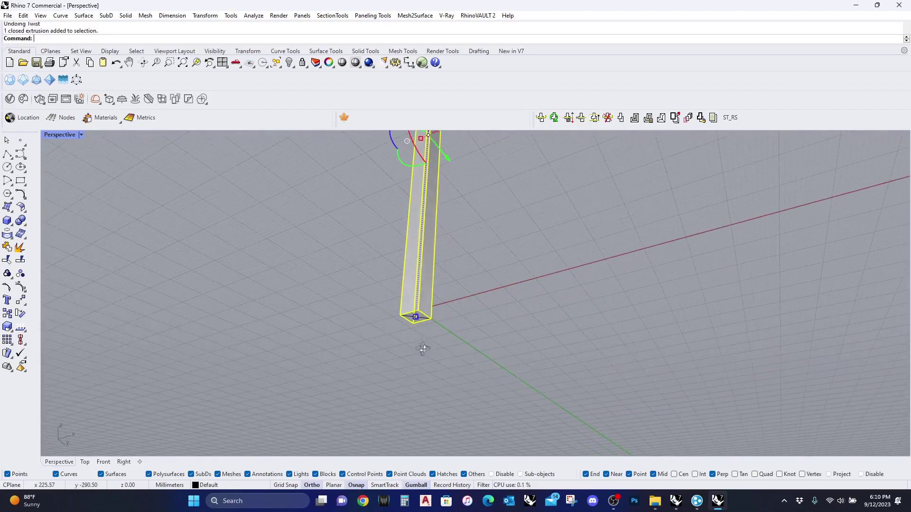
{"action": "key", "text": "Return"}
{"action": "left_click", "coordinate": [414, 318]}
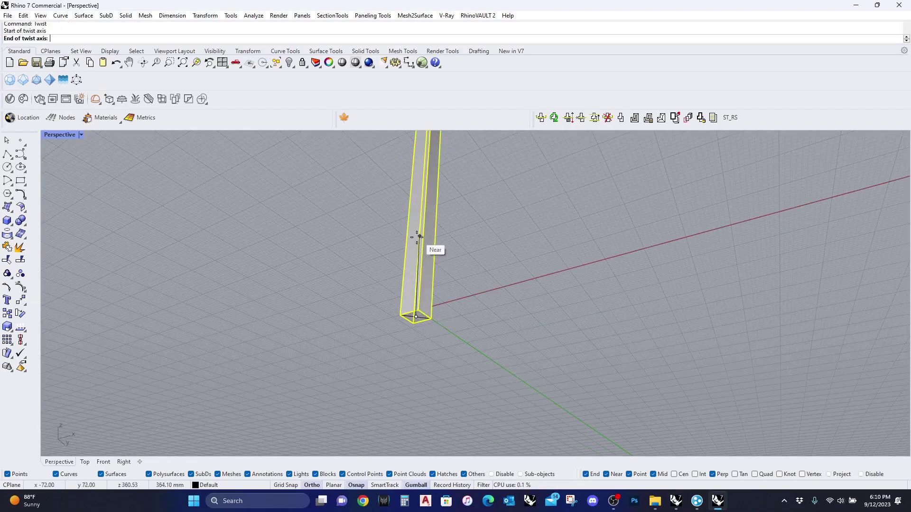
{"action": "right_click_drag", "start_coordinate": [417, 237], "coordinate": [433, 364]}
{"action": "left_click", "coordinate": [450, 301]}
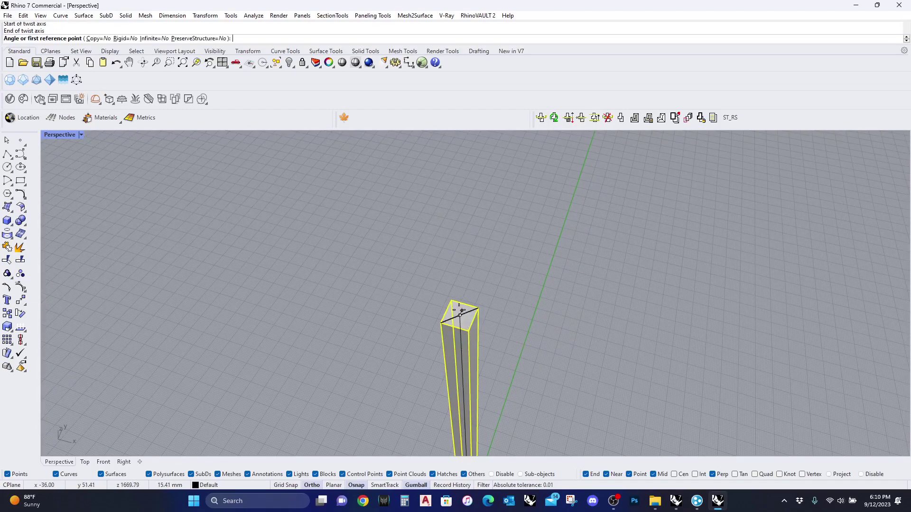
{"action": "right_click_drag", "start_coordinate": [461, 307], "coordinate": [522, 316]}
{"action": "left_click", "coordinate": [521, 315]}
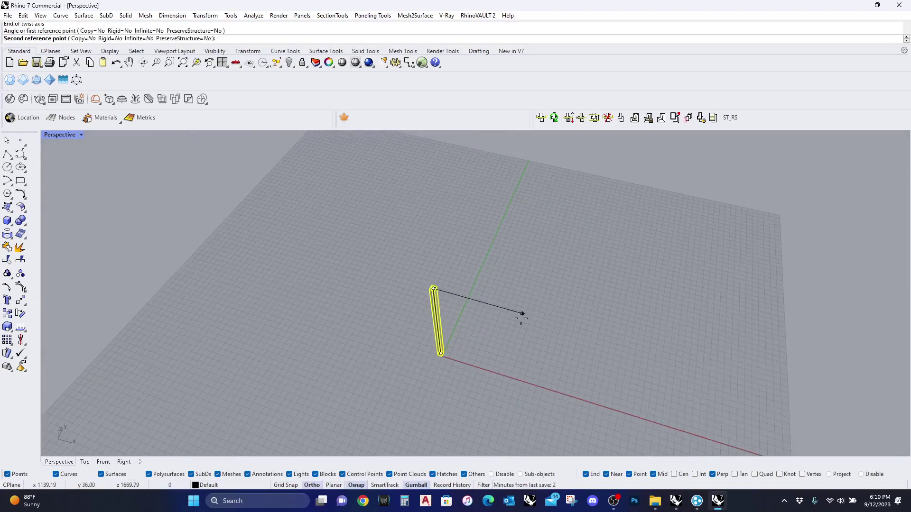
{"action": "type", "text": "1000"}
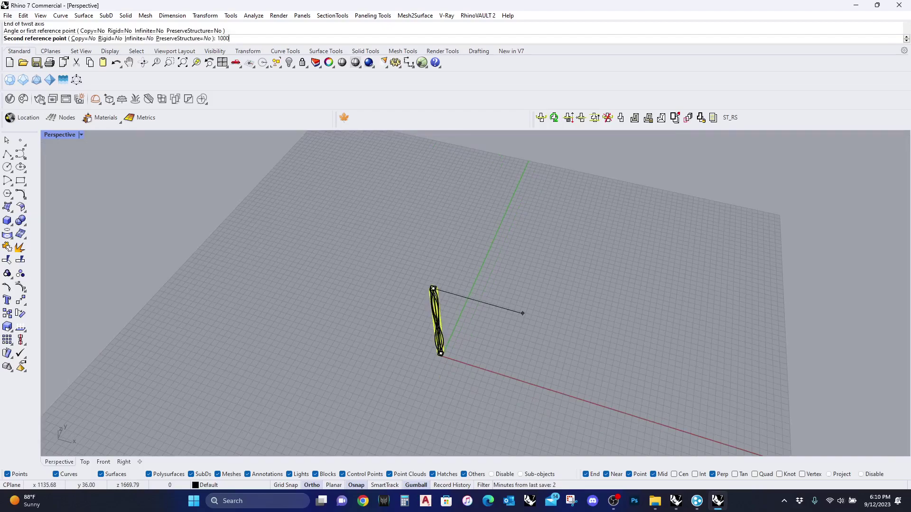
{"action": "key", "text": "Return"}
{"action": "scroll", "coordinate": [474, 321], "scroll_direction": "up", "scroll_amount": 3}
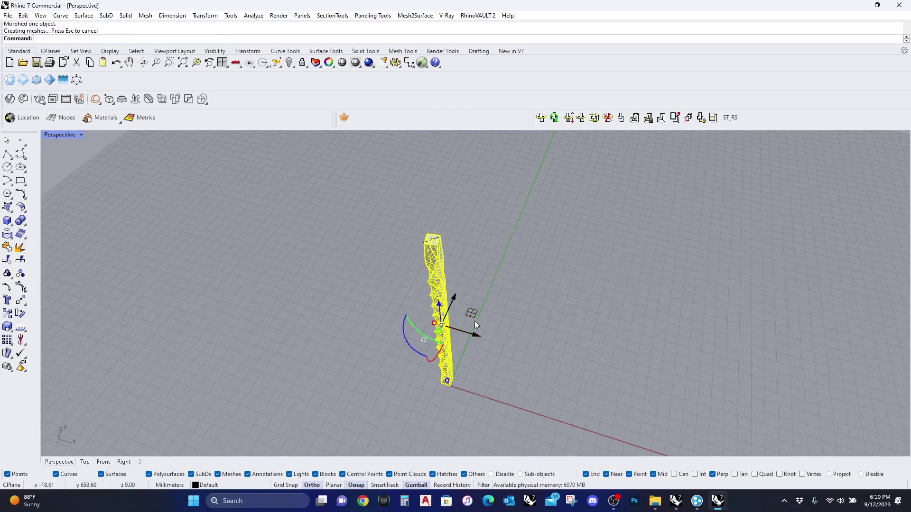
{"action": "left_click", "coordinate": [477, 318]}
- Inspect the tightly twisted column, undo the 1000-degree twist and deselect the column
{"action": "scroll", "coordinate": [474, 308], "scroll_direction": "up", "scroll_amount": 5}
{"action": "right_click_drag", "start_coordinate": [471, 301], "coordinate": [393, 317]}
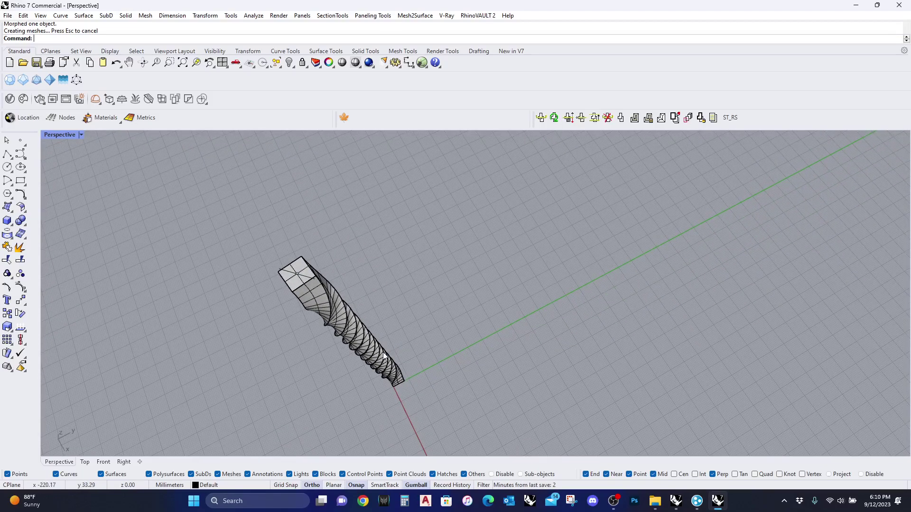
{"action": "right_click_drag", "start_coordinate": [386, 353], "coordinate": [404, 329]}
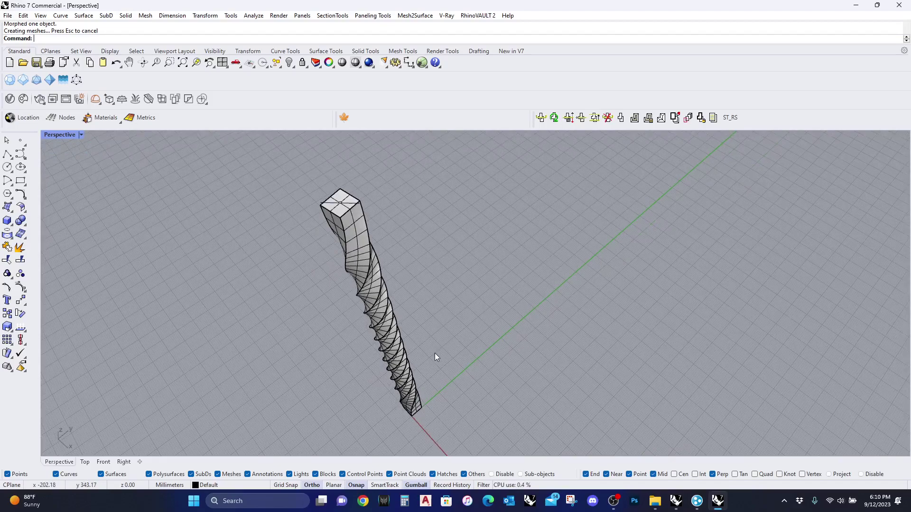
{"action": "right_click_drag", "start_coordinate": [437, 357], "coordinate": [402, 333]}
{"action": "scroll", "coordinate": [430, 338], "scroll_direction": "up", "scroll_amount": 5}
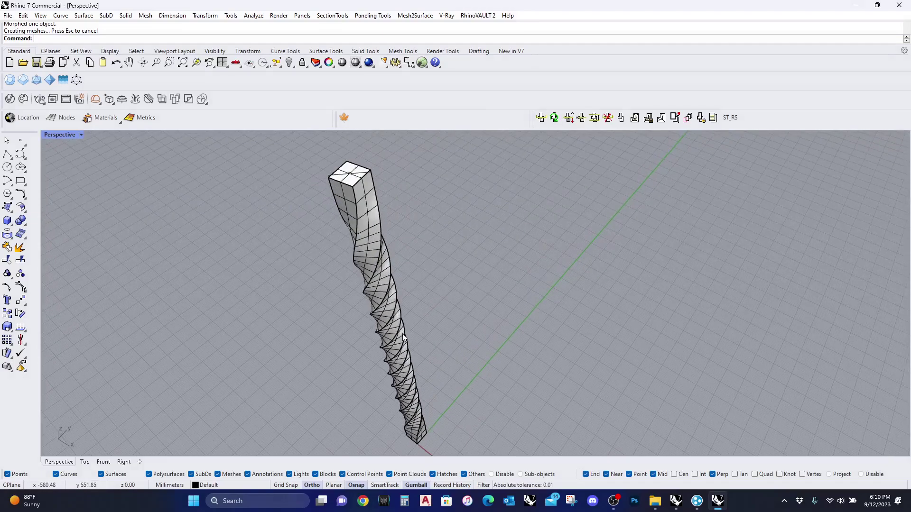
{"action": "key", "text": "ctrl+z"}
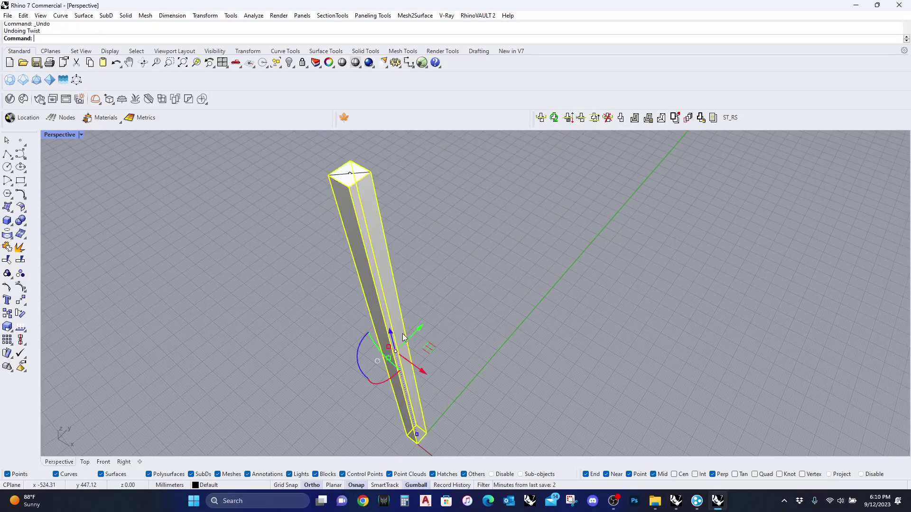
{"action": "left_click", "coordinate": [452, 272]}
- Draw a circle about 170 mm in diameter on the ground plane beside the column's base
{"action": "scroll", "coordinate": [453, 272], "scroll_direction": "down", "scroll_amount": 4}
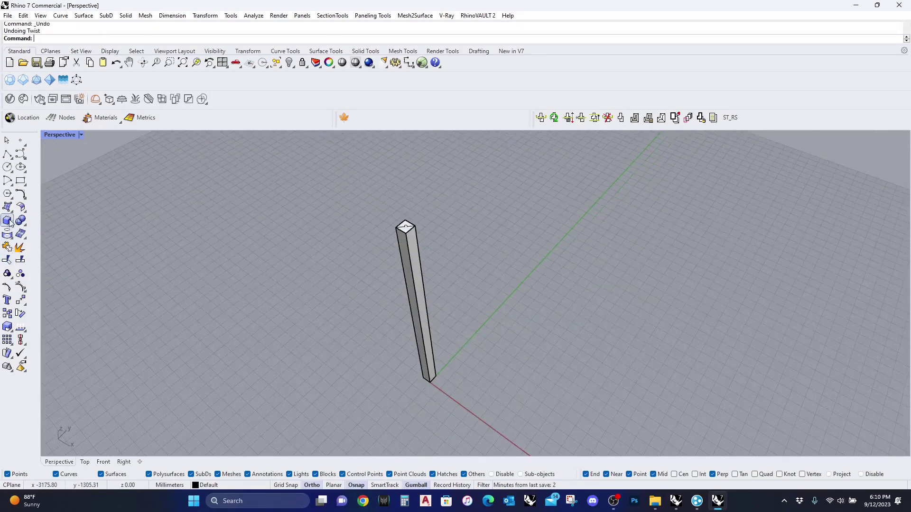
{"action": "left_click", "coordinate": [8, 167]}
{"action": "scroll", "coordinate": [532, 360], "scroll_direction": "down", "scroll_amount": 2}
{"action": "scroll", "coordinate": [500, 351], "scroll_direction": "up", "scroll_amount": 4}
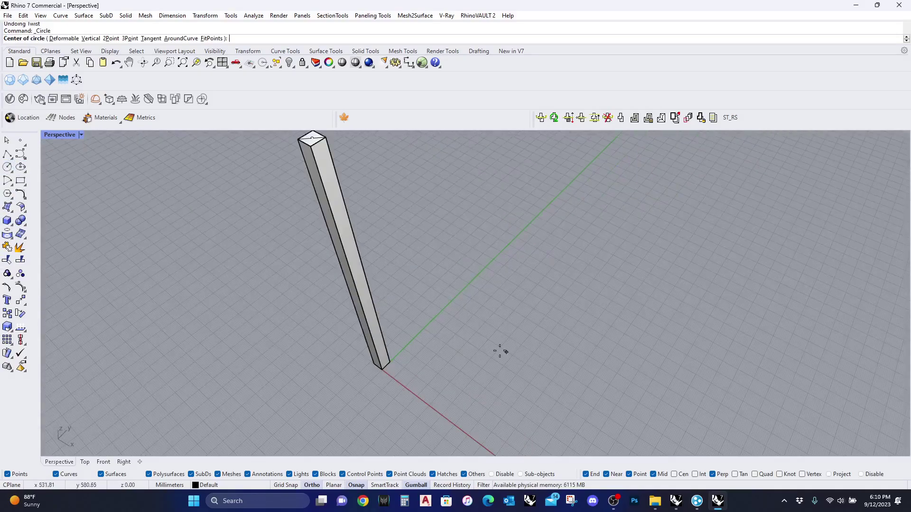
{"action": "scroll", "coordinate": [500, 351], "scroll_direction": "up", "scroll_amount": 2}
{"action": "left_click", "coordinate": [469, 340]}
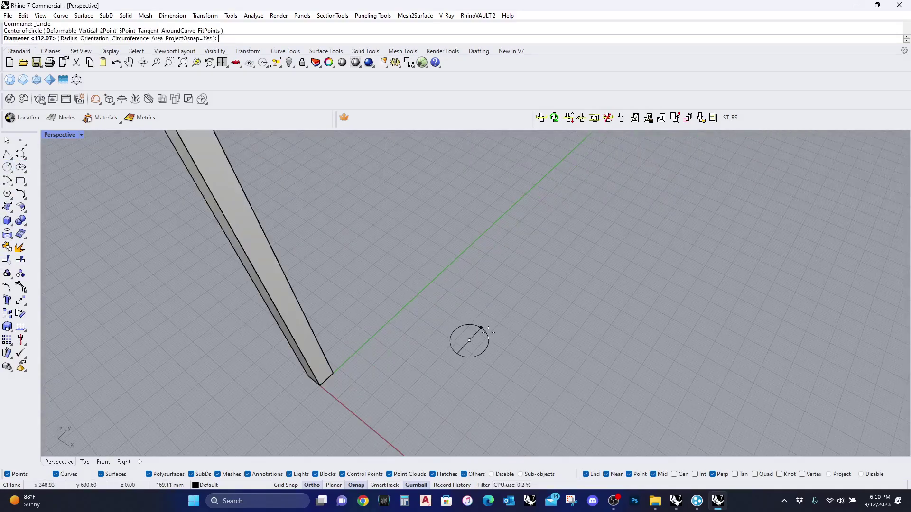
{"action": "left_click", "coordinate": [489, 334]}
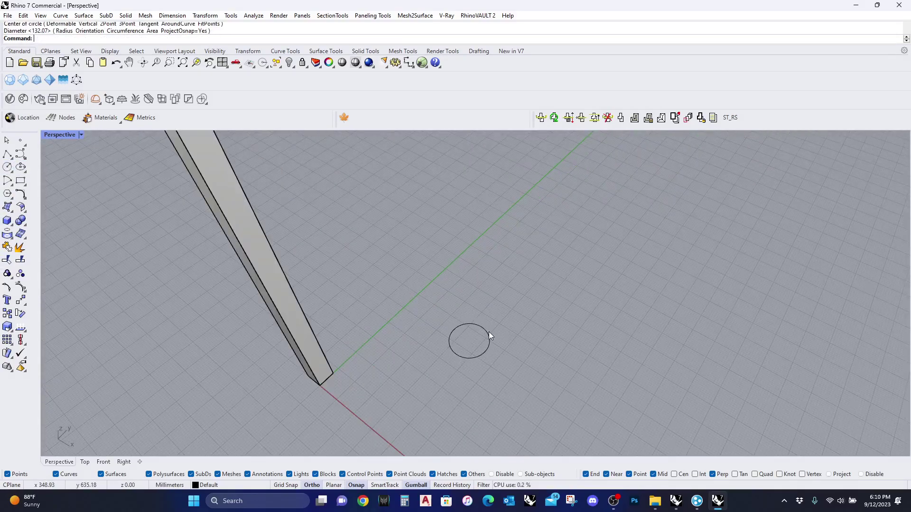
{"action": "left_click", "coordinate": [7, 167]}
{"action": "key", "text": "Escape"}
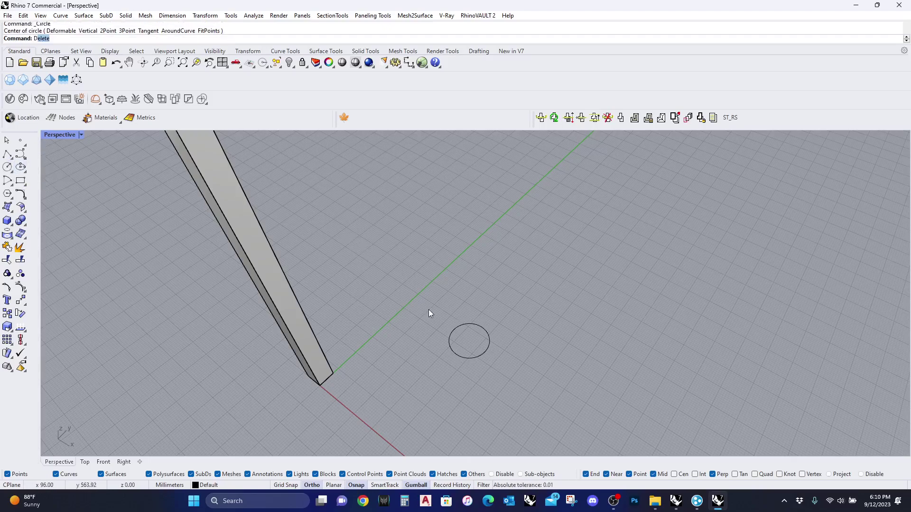
- Divide the circle beside the column into 3 segments with points marking each division
{"action": "type", "text": "Divide"}
{"action": "key", "text": "Return"}
{"action": "left_click", "coordinate": [457, 325]}
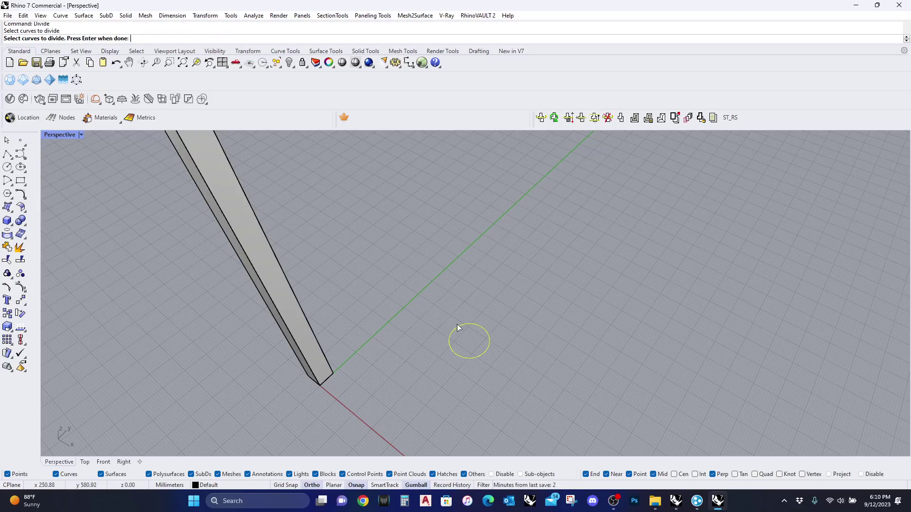
{"action": "key", "text": "Return"}
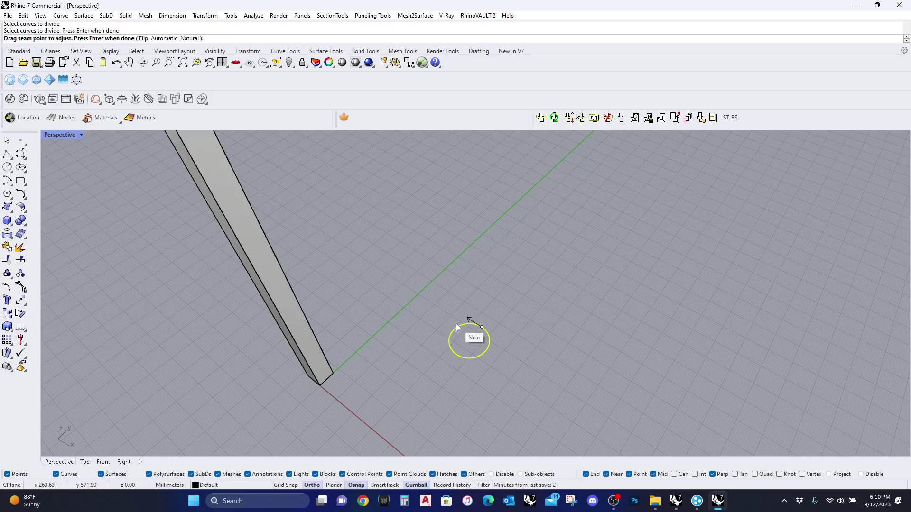
{"action": "key", "text": "Return"}
{"action": "type", "text": "3"}
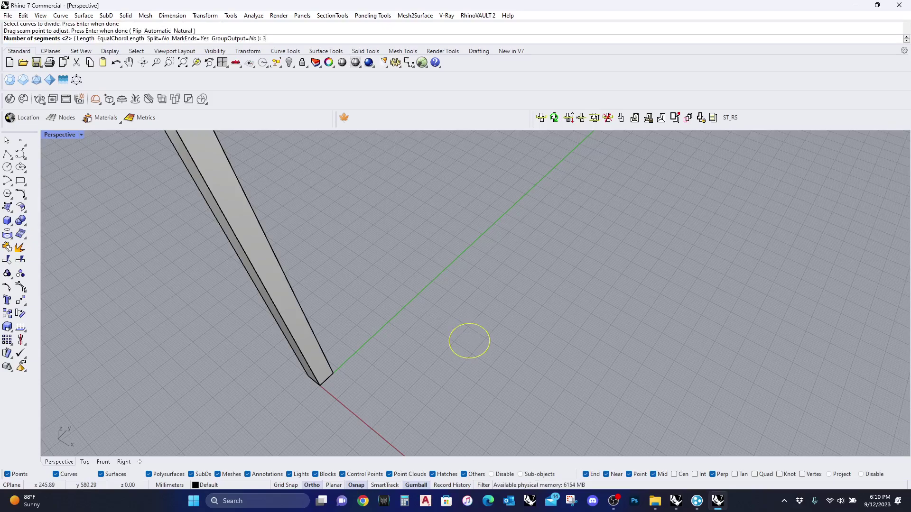
{"action": "key", "text": "Return"}
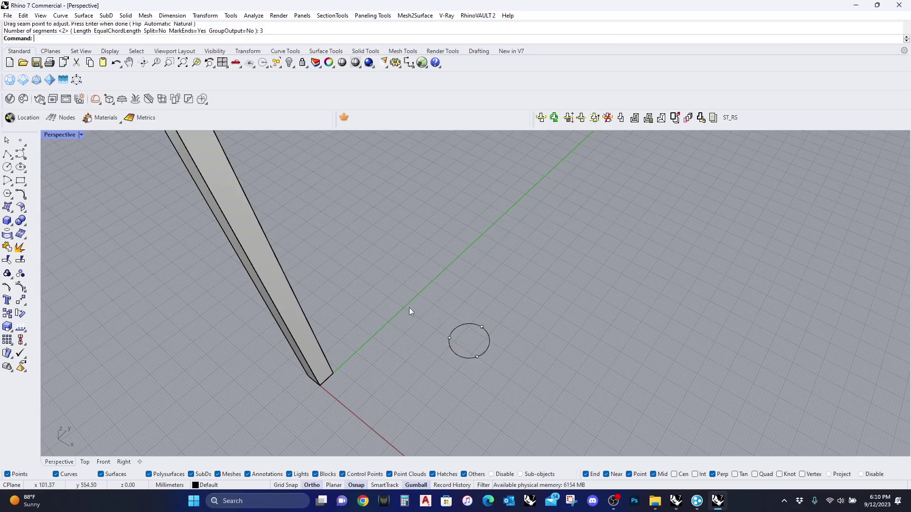
- Try a circle about 129 mm in diameter centred on the division point nearest the column, and undo it
{"action": "left_click", "coordinate": [7, 168]}
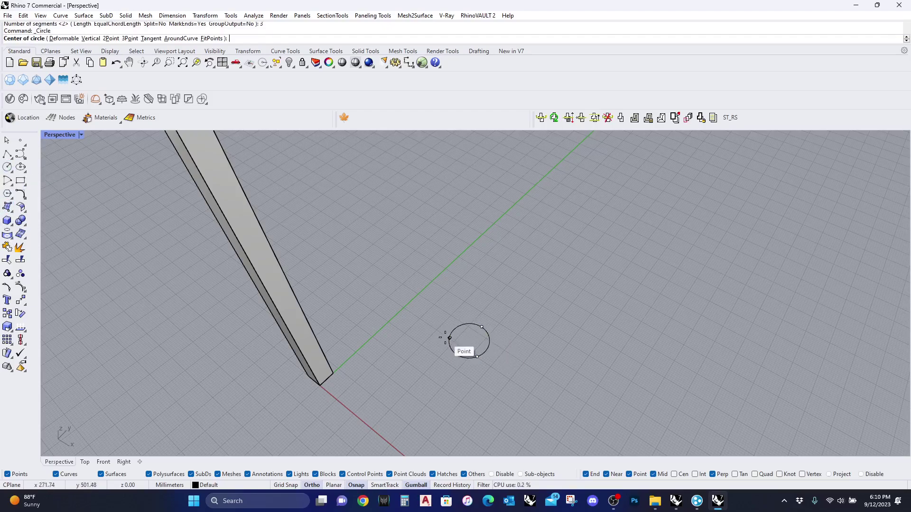
{"action": "left_click", "coordinate": [449, 339]}
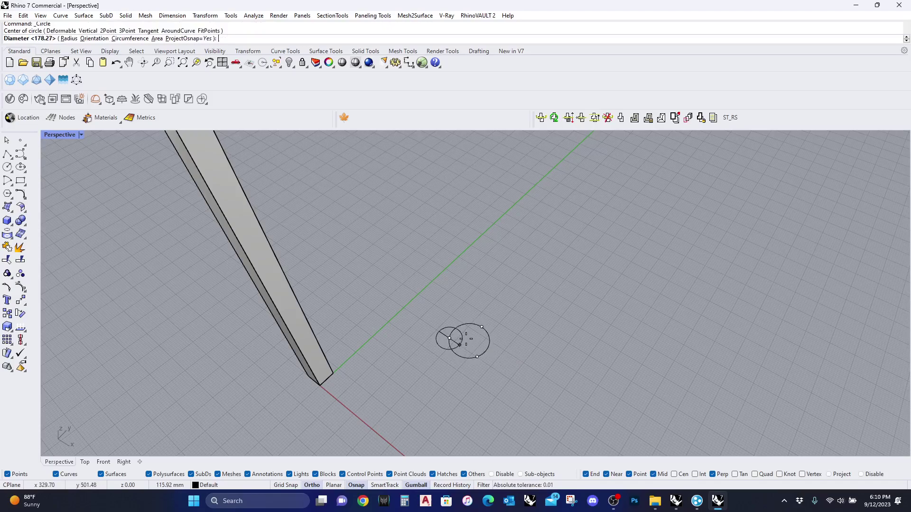
{"action": "left_click", "coordinate": [465, 339]}
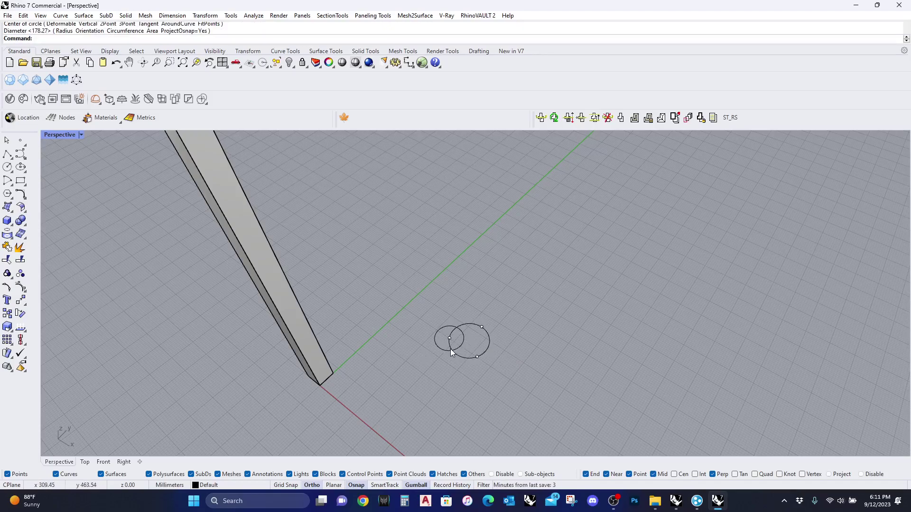
{"action": "key", "text": "ctrl+z"}
- Draw a small circle centred on the division point nearest the column, not reaching the large circle's centre
{"action": "right_click", "coordinate": [450, 346]}
{"action": "left_click", "coordinate": [448, 339]}
{"action": "left_click", "coordinate": [448, 346]}
- Try extruding the small circle into a solid cylinder about 1029 mm tall, and delete the cylinder
{"action": "left_click", "coordinate": [449, 348]}
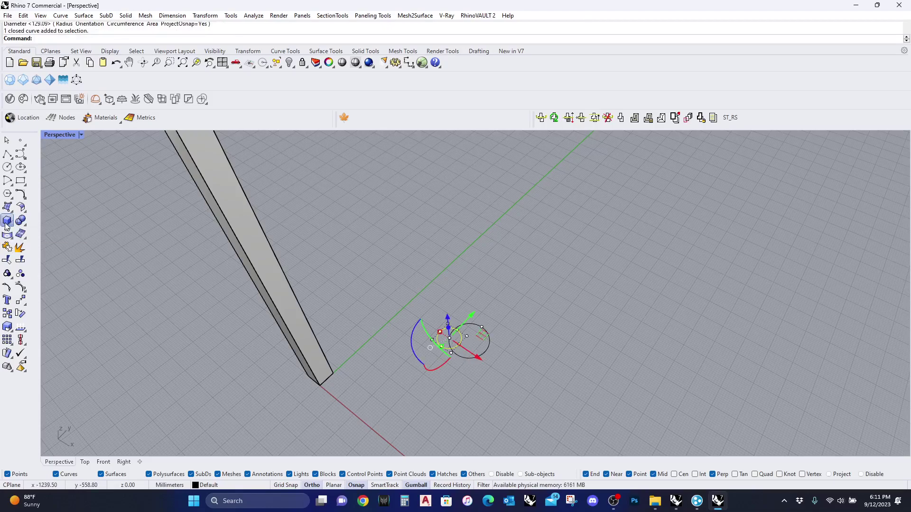
{"action": "left_click", "coordinate": [50, 255]}
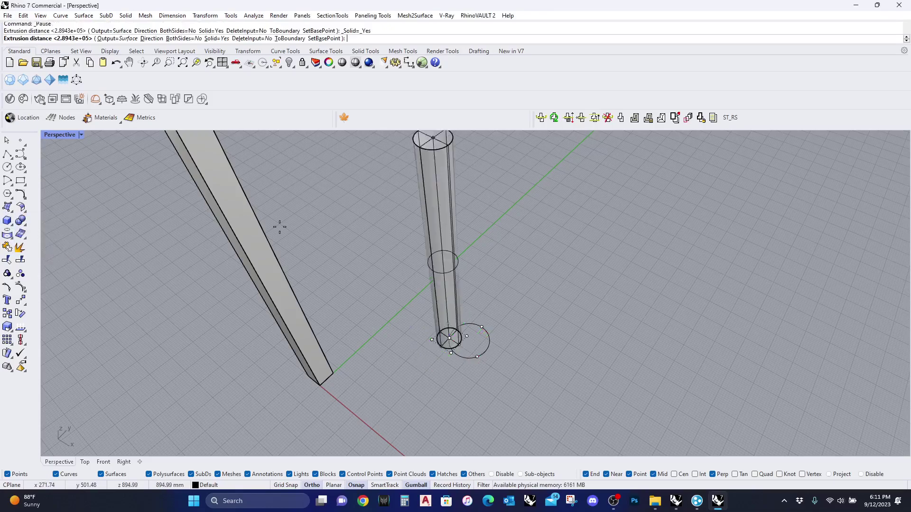
{"action": "left_click", "coordinate": [304, 163]}
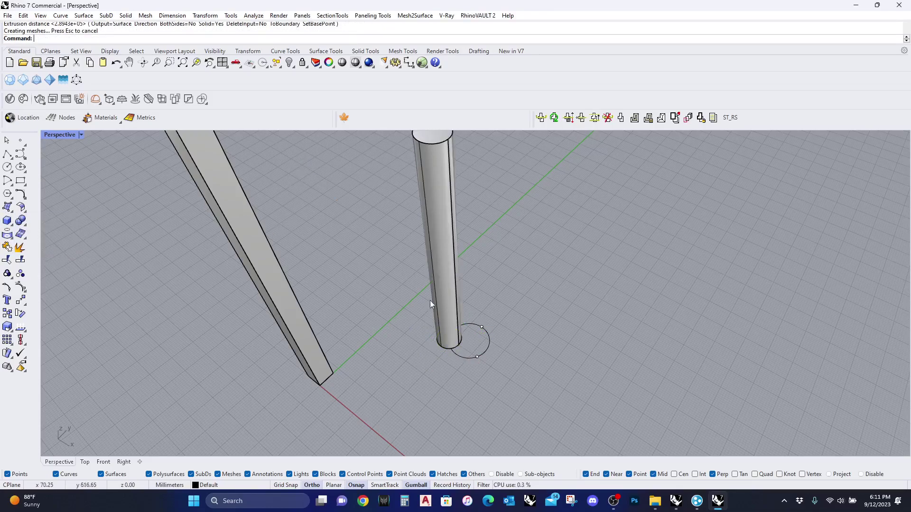
{"action": "type", "text": "ar"}
{"action": "scroll", "coordinate": [419, 315], "scroll_direction": "down", "scroll_amount": 2}
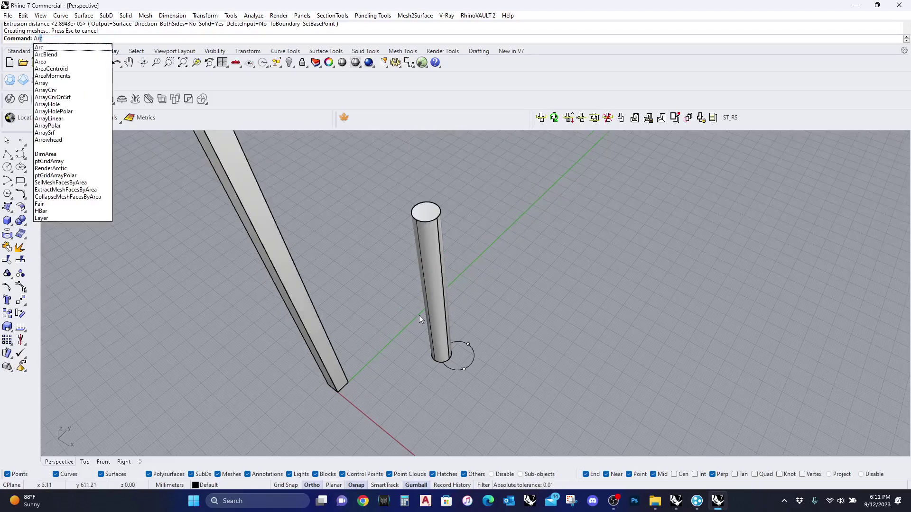
{"action": "left_click", "coordinate": [428, 328]}
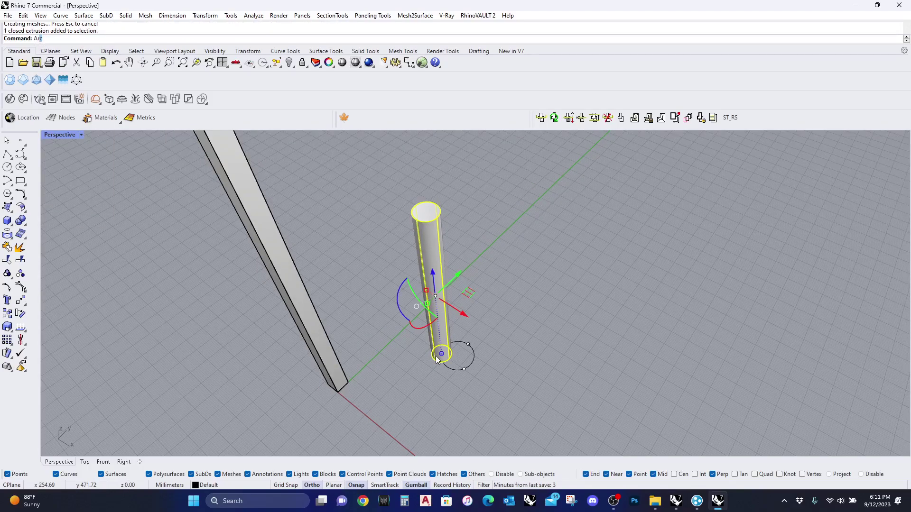
{"action": "key", "text": "BackSpace"}
{"action": "key", "text": "BackSpace"}
{"action": "key", "text": "BackSpace"}
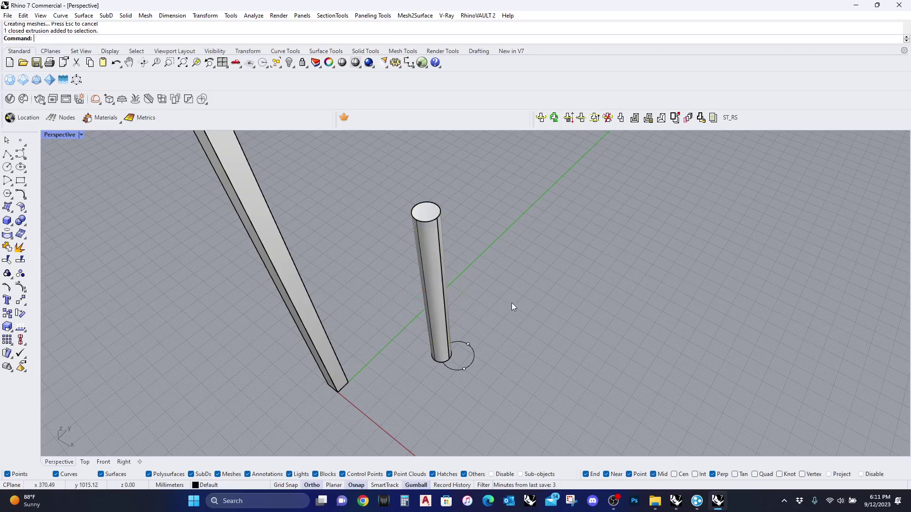
{"action": "left_click_drag", "start_coordinate": [512, 303], "coordinate": [358, 230]}
{"action": "key", "text": "Delete"}
- Extrude the small circle into a solid cylinder about 2779 mm tall and deselect the circle
{"action": "left_click", "coordinate": [432, 349]}
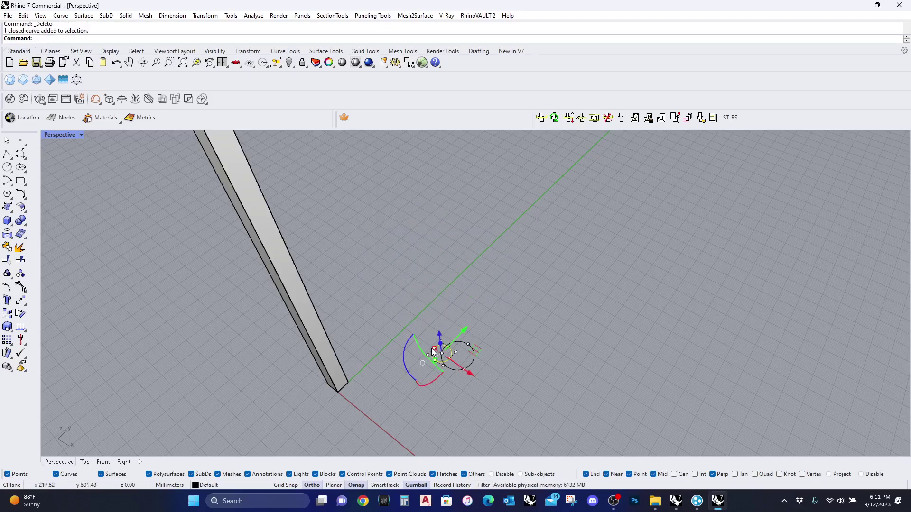
{"action": "left_click", "coordinate": [9, 222]}
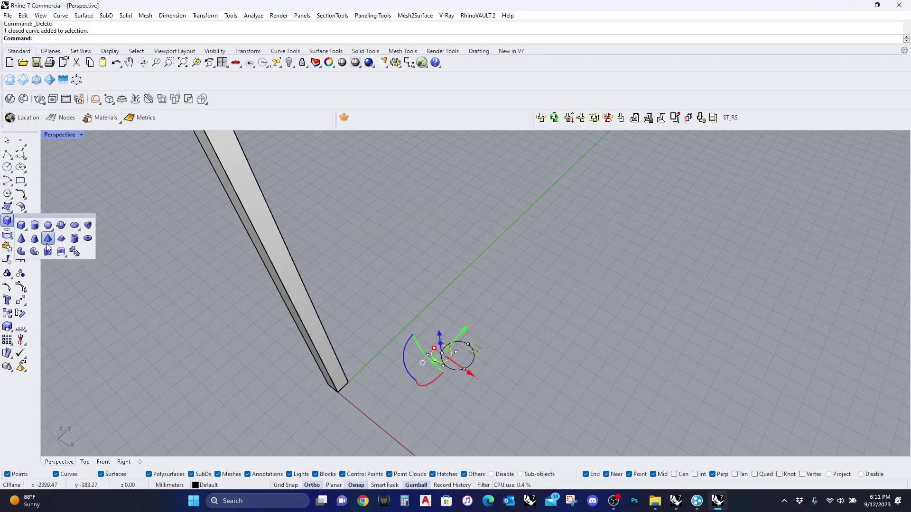
{"action": "scroll", "coordinate": [476, 346], "scroll_direction": "down", "scroll_amount": 8}
{"action": "left_click", "coordinate": [456, 171]}
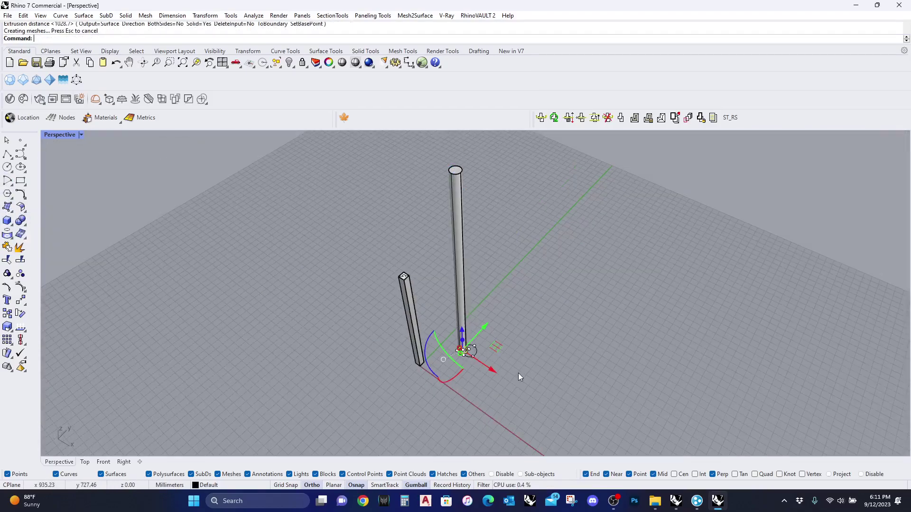
{"action": "left_click", "coordinate": [518, 373]}
- Array the cylinder along the large circle with ArrayCrv, using 3 items and Freeform orientation
{"action": "scroll", "coordinate": [474, 340], "scroll_direction": "up", "scroll_amount": 4}
{"action": "type", "text": "Array"}
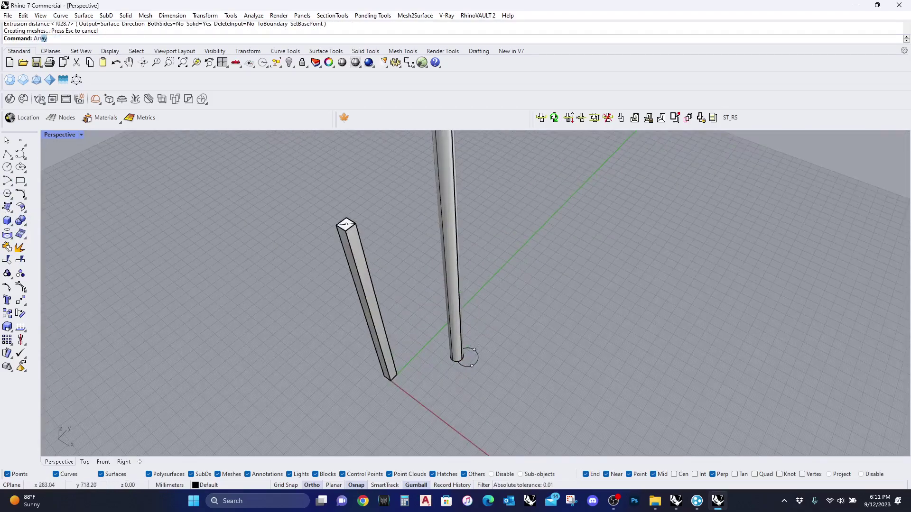
{"action": "left_click", "coordinate": [45, 54]}
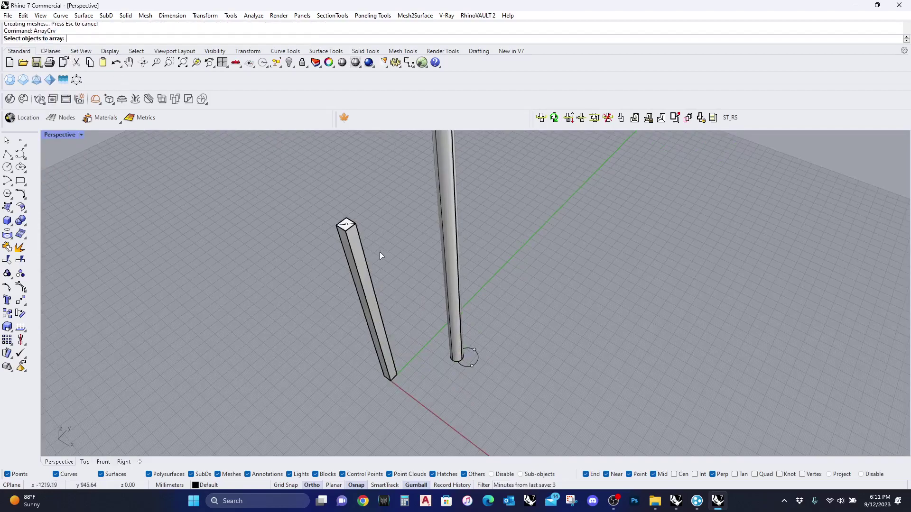
{"action": "left_click", "coordinate": [450, 311]}
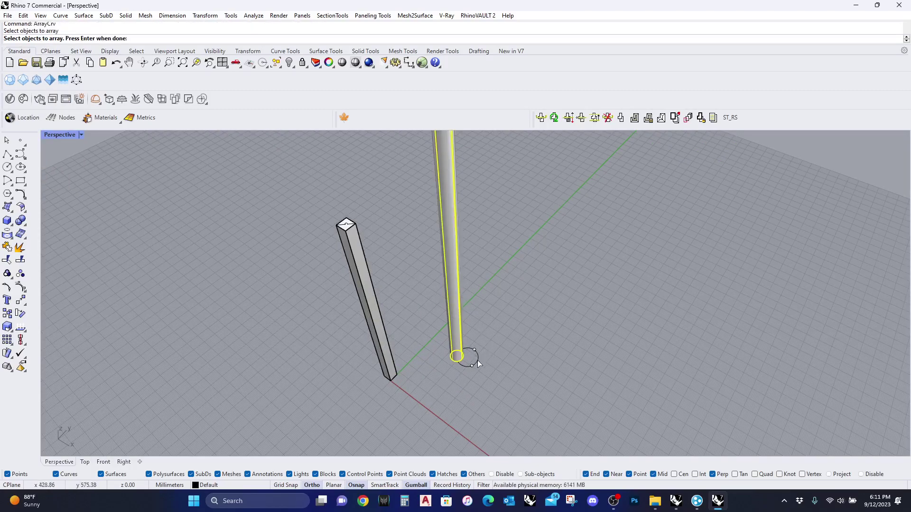
{"action": "key", "text": "Return"}
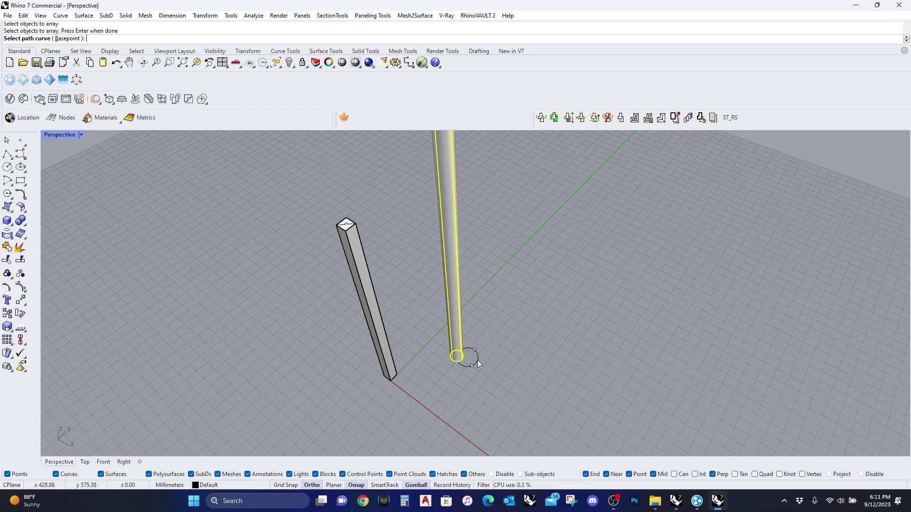
{"action": "left_click", "coordinate": [478, 363]}
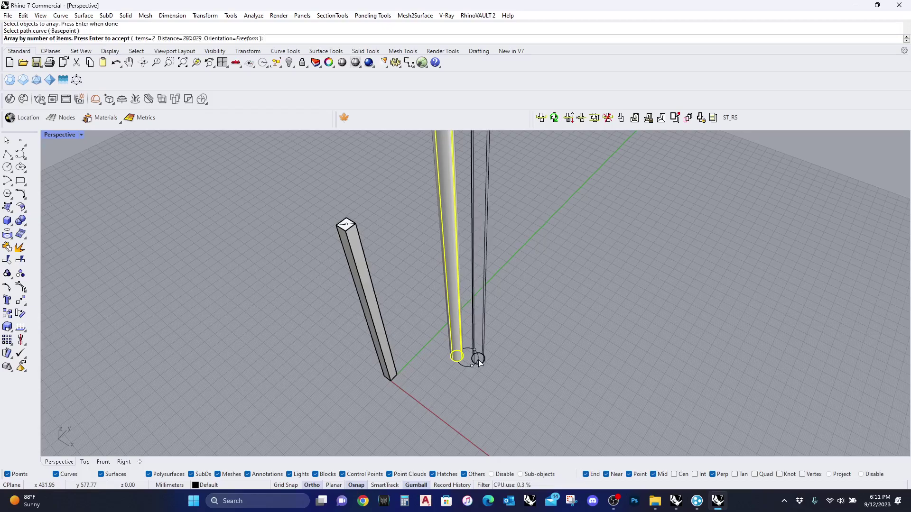
{"action": "left_click", "coordinate": [143, 39]}
{"action": "type", "text": "3"}
{"action": "key", "text": "Return"}
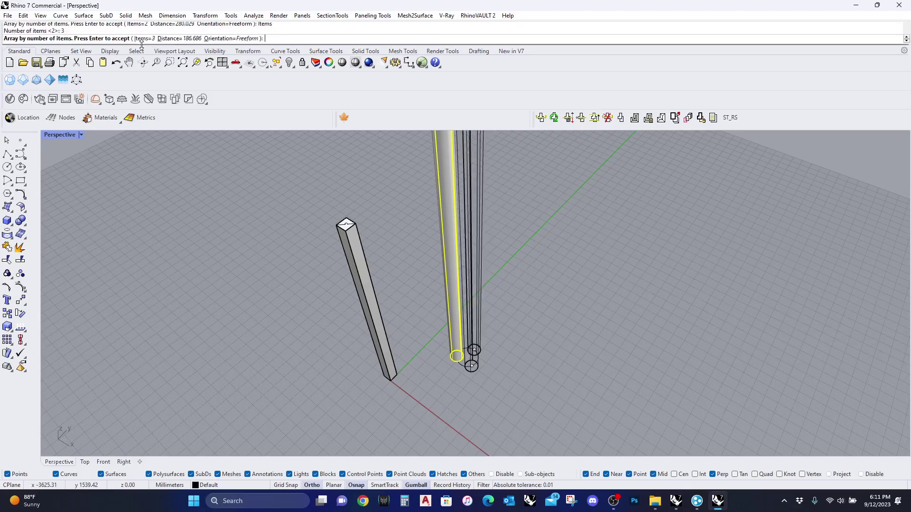
{"action": "key", "text": "Return"}
- Try a Boolean union of the three tall cylinders and group them
{"action": "scroll", "coordinate": [516, 380], "scroll_direction": "down", "scroll_amount": 6}
{"action": "right_click_drag", "start_coordinate": [517, 363], "coordinate": [571, 316]}
{"action": "scroll", "coordinate": [511, 372], "scroll_direction": "up", "scroll_amount": 4}
{"action": "right_click_drag", "start_coordinate": [529, 273], "coordinate": [520, 313]}
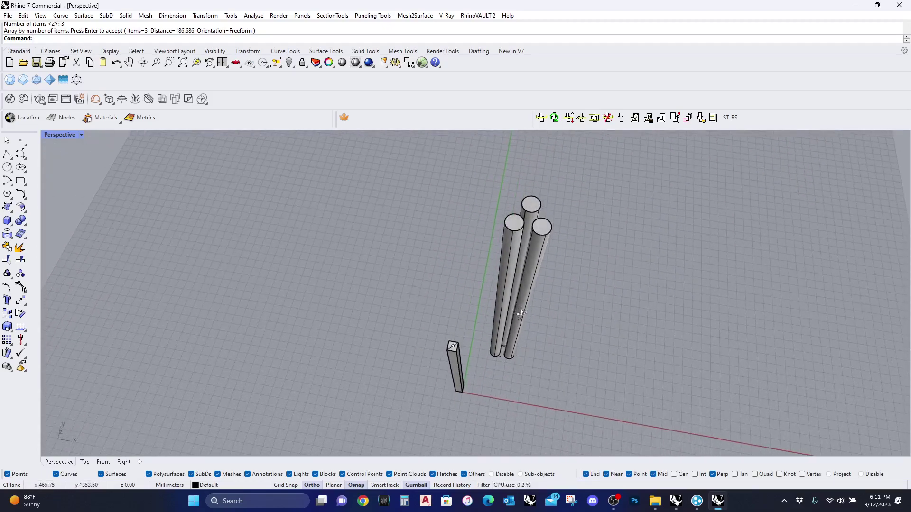
{"action": "right_click_drag", "start_coordinate": [520, 255], "coordinate": [562, 255]}
{"action": "scroll", "coordinate": [535, 278], "scroll_direction": "down", "scroll_amount": 2}
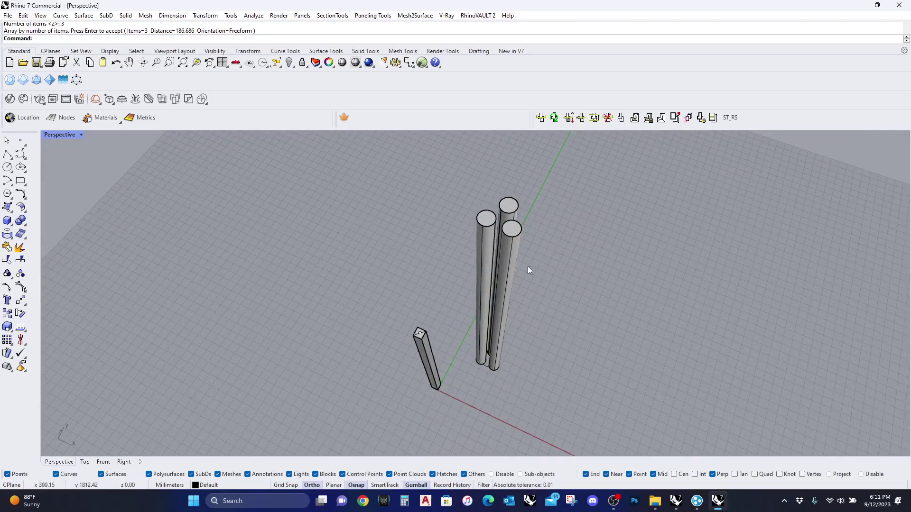
{"action": "left_click_drag", "start_coordinate": [583, 274], "coordinate": [492, 211]}
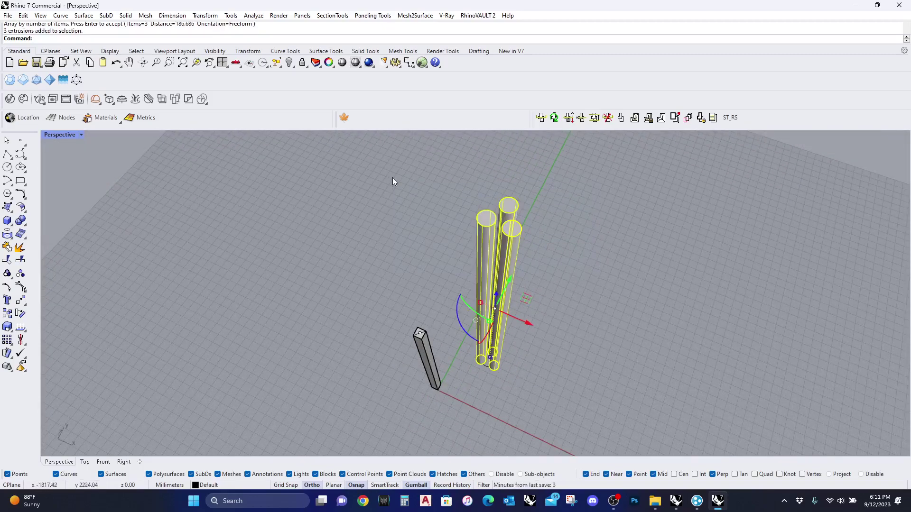
{"action": "left_click", "coordinate": [21, 220]}
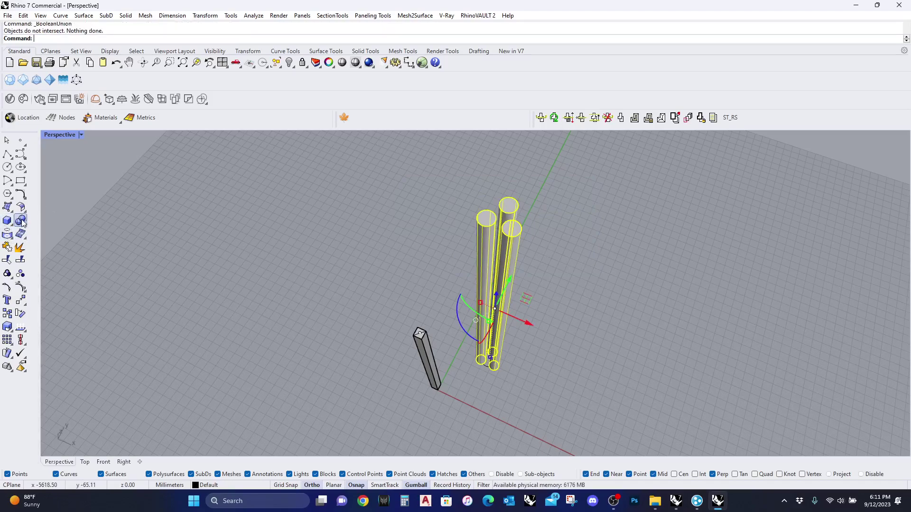
{"action": "left_click", "coordinate": [7, 274]}
- Create a cumulative solid bounding box around the grouped cylinders in world coordinates
{"action": "left_click", "coordinate": [506, 291]}
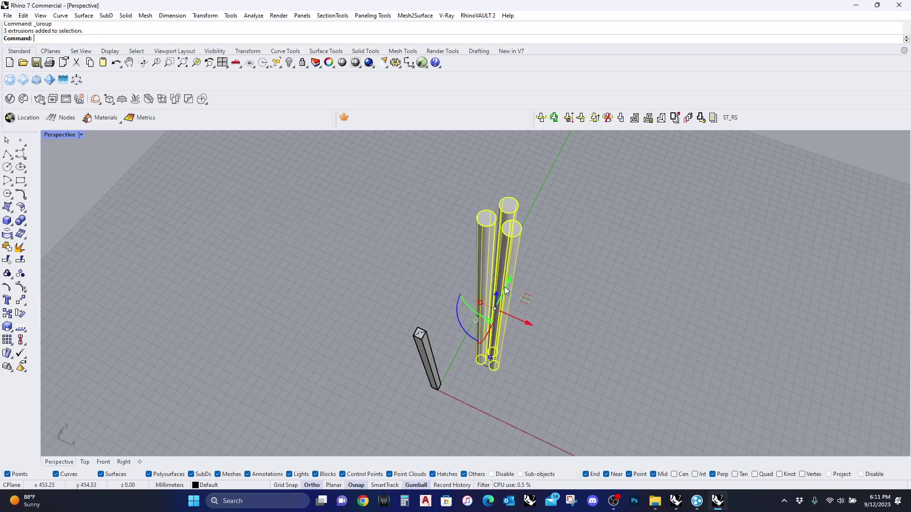
{"action": "type", "text": "BoundingBox"}
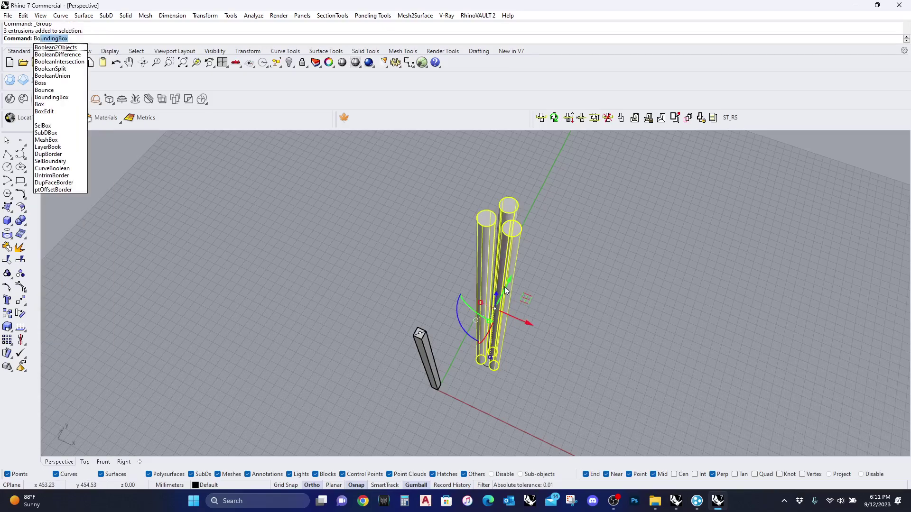
{"action": "key", "text": "Return"}
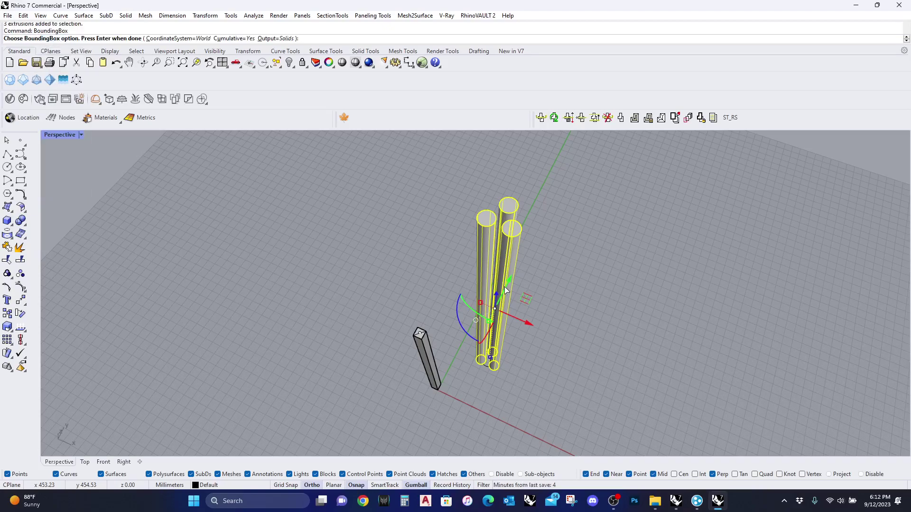
{"action": "key", "text": "Return"}
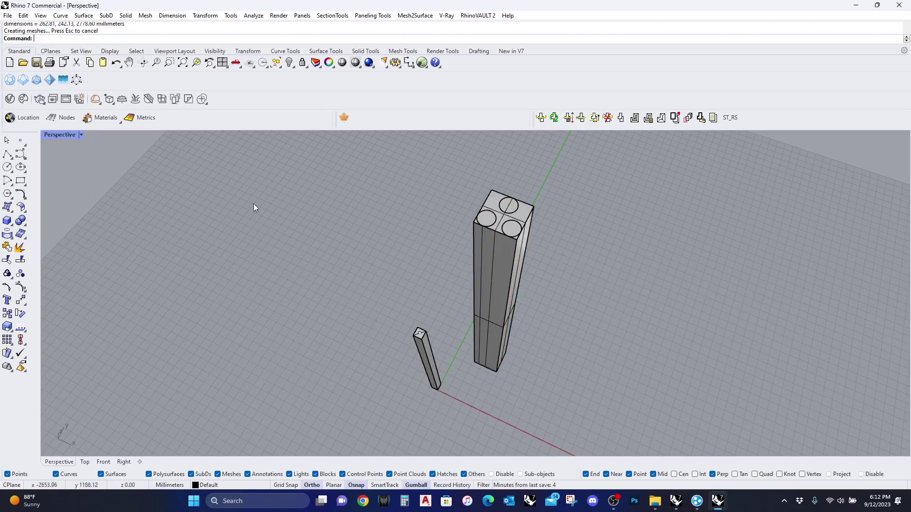
- Draw a diagonal polyline between opposite corners of the bounding box's top face
{"action": "left_click", "coordinate": [7, 154]}
{"action": "left_click", "coordinate": [475, 222]}
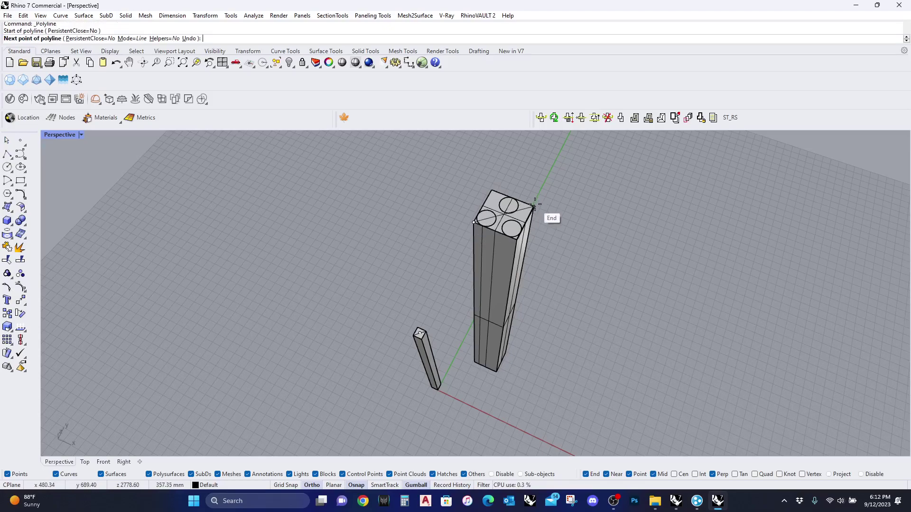
{"action": "left_click", "coordinate": [535, 205]}
{"action": "key", "text": "Return"}
- Draw a diagonal polyline between opposite corners of the bounding box's underside
{"action": "right_click_drag", "start_coordinate": [490, 317], "coordinate": [495, 286]}
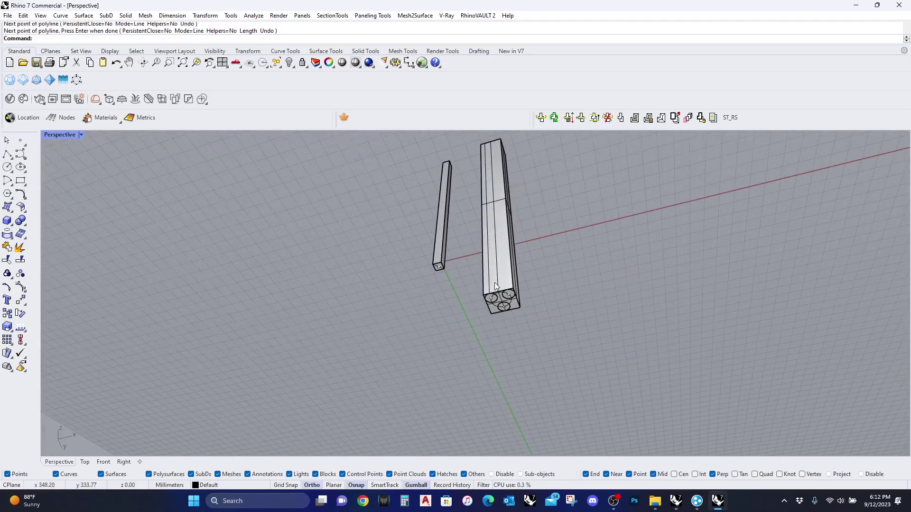
{"action": "scroll", "coordinate": [495, 287], "scroll_direction": "up", "scroll_amount": 9}
{"action": "key", "text": "Return"}
{"action": "left_click", "coordinate": [477, 308]}
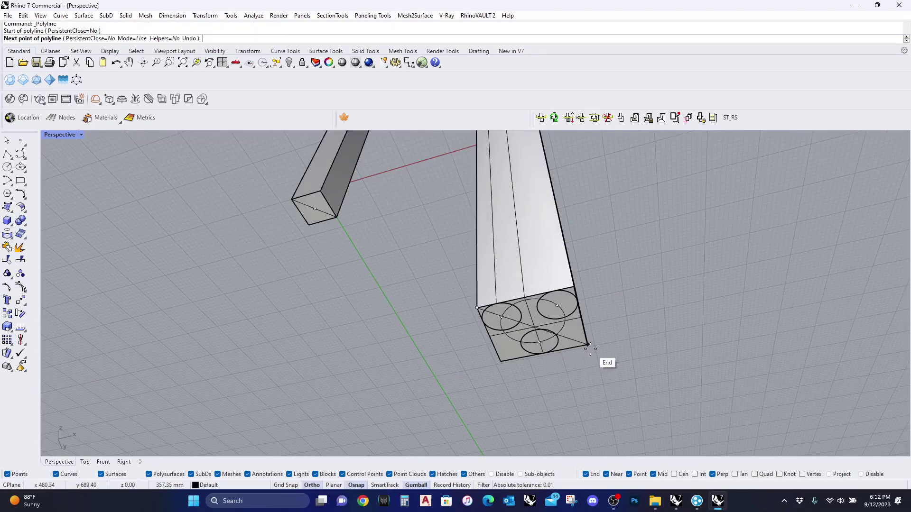
{"action": "left_click", "coordinate": [588, 345]}
{"action": "key", "text": "Return"}
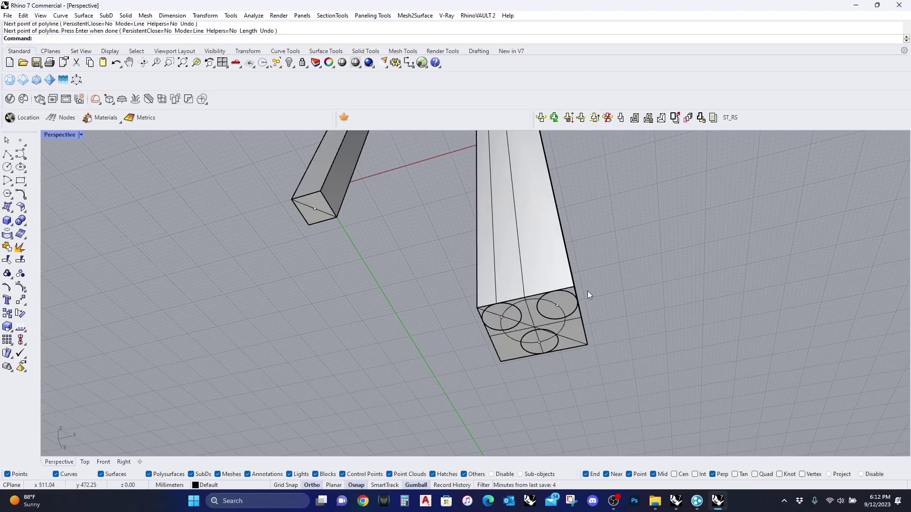
- Place point objects at the midpoints of the diagonals on the bounding box's underside and top face
{"action": "left_click", "coordinate": [21, 140]}
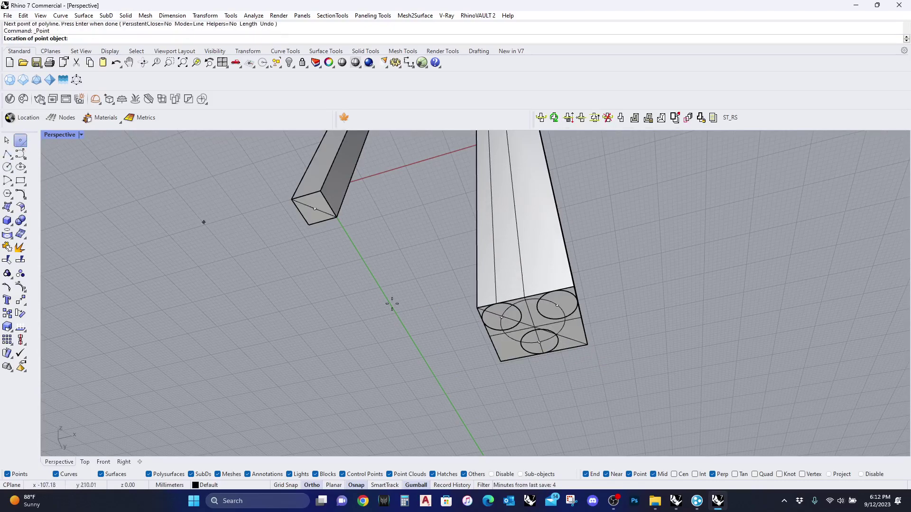
{"action": "left_click", "coordinate": [535, 327]}
{"action": "mouse_move", "coordinate": [534, 328]}
{"action": "right_mouse_down"}
{"action": "mouse_move", "coordinate": [558, 357]}
{"action": "mouse_move", "coordinate": [537, 310]}
{"action": "right_mouse_up"}
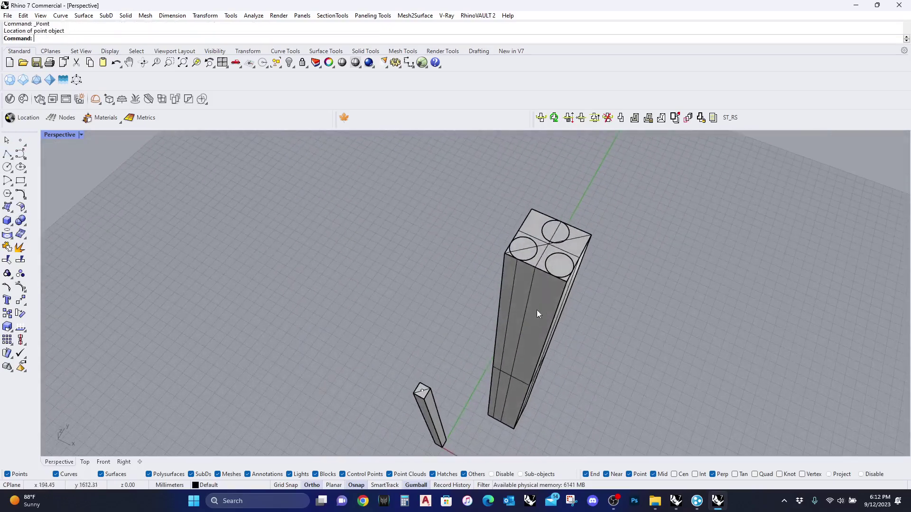
{"action": "left_click", "coordinate": [20, 140]}
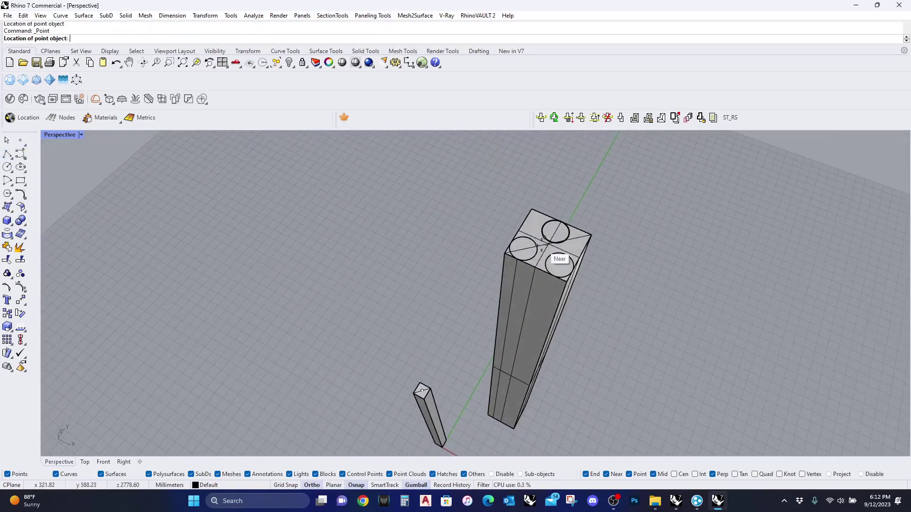
{"action": "left_click", "coordinate": [548, 245]}
- Begin a Twist of the grouped cylinders, starting the twist axis at the centre point of the bounding box's underside
{"action": "right_click_drag", "start_coordinate": [524, 353], "coordinate": [566, 324]}
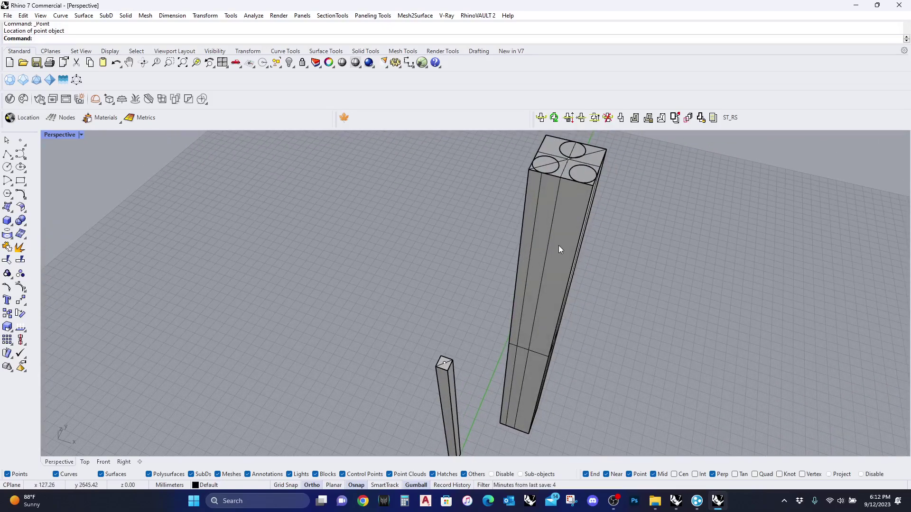
{"action": "right_click_drag", "start_coordinate": [542, 255], "coordinate": [525, 319]}
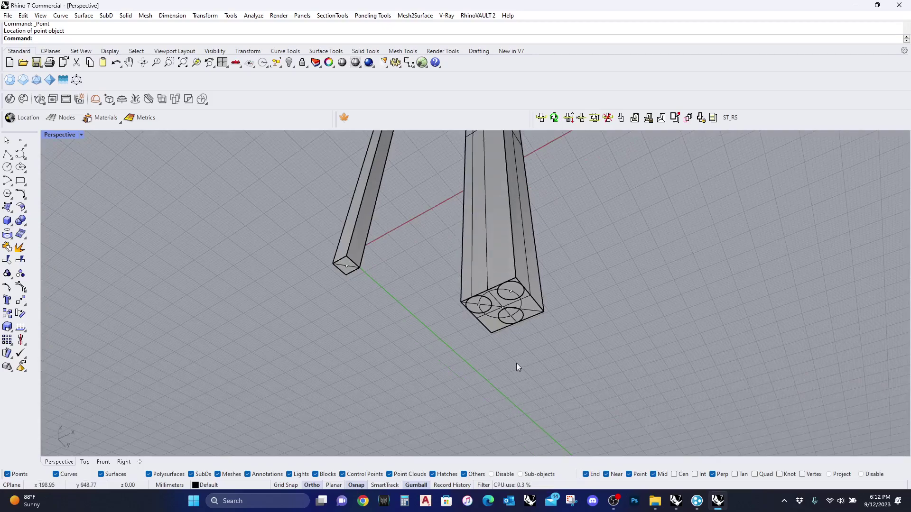
{"action": "right_click_drag", "start_coordinate": [517, 364], "coordinate": [493, 323]}
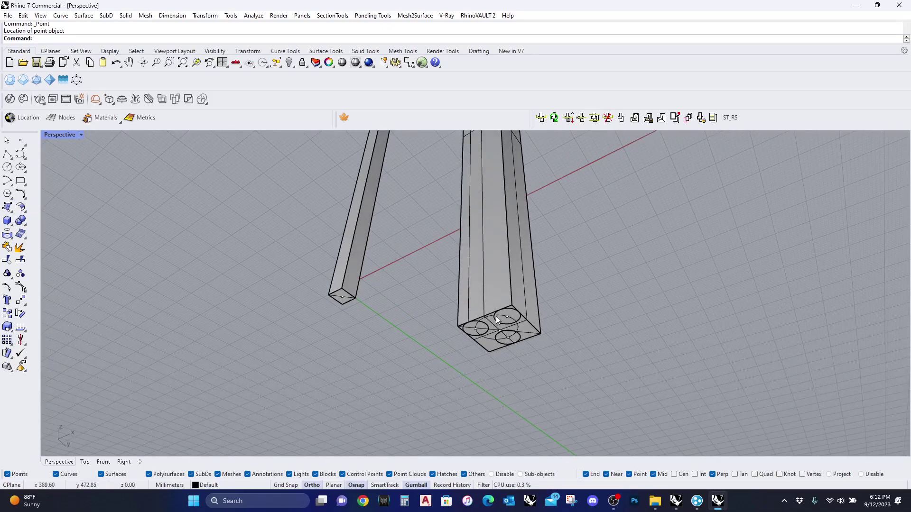
{"action": "type", "text": "Twist"}
{"action": "key", "text": "Return"}
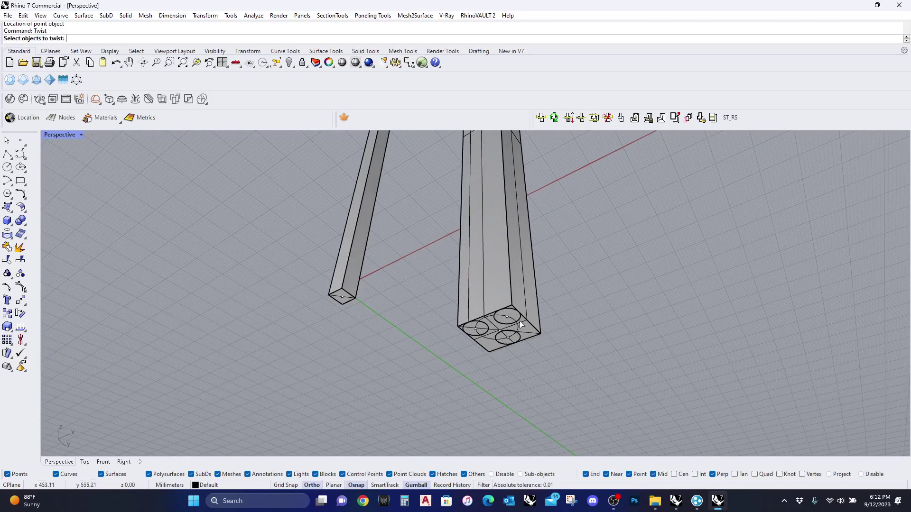
{"action": "left_click", "coordinate": [518, 319]}
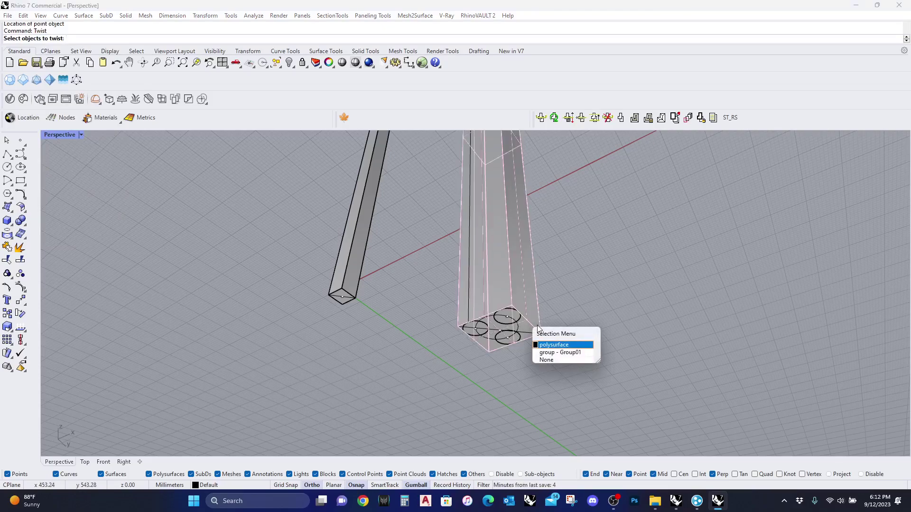
{"action": "left_click", "coordinate": [542, 353]}
{"action": "key", "text": "Return"}
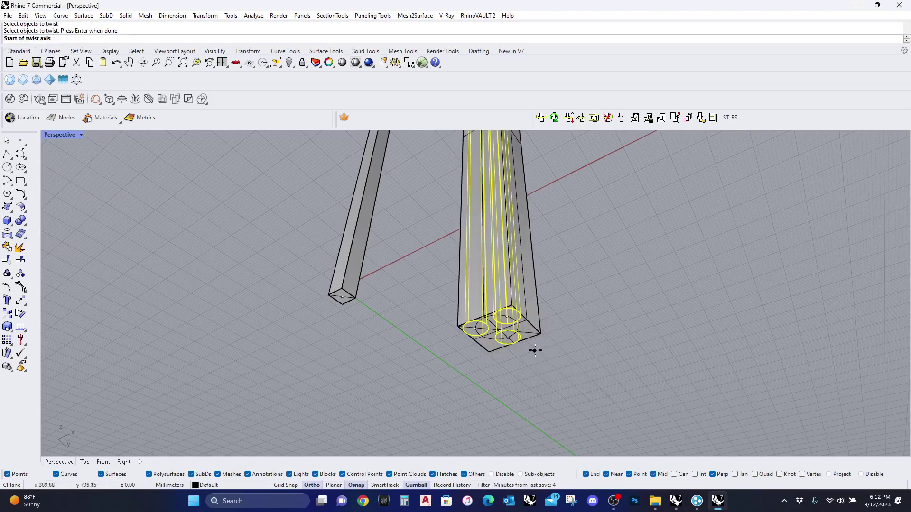
{"action": "scroll", "coordinate": [537, 350], "scroll_direction": "up", "scroll_amount": 3}
{"action": "left_click", "coordinate": [474, 308]}
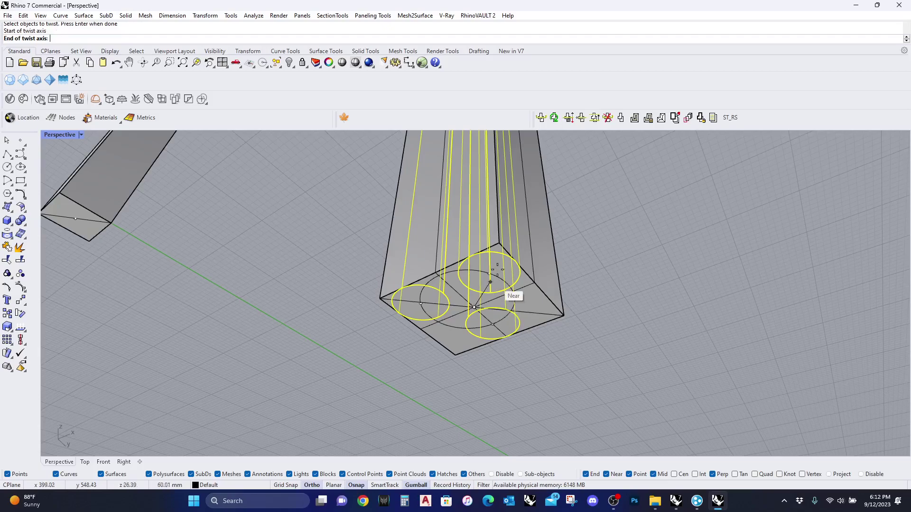
- End the twist axis at the top face's centre point and twist the cylinders through 360 degrees
{"action": "right_click_drag", "start_coordinate": [495, 280], "coordinate": [493, 388]}
{"action": "scroll", "coordinate": [493, 389], "scroll_direction": "down", "scroll_amount": 6}
{"action": "right_click_drag", "start_coordinate": [494, 281], "coordinate": [489, 335]}
{"action": "scroll", "coordinate": [470, 264], "scroll_direction": "up", "scroll_amount": 8}
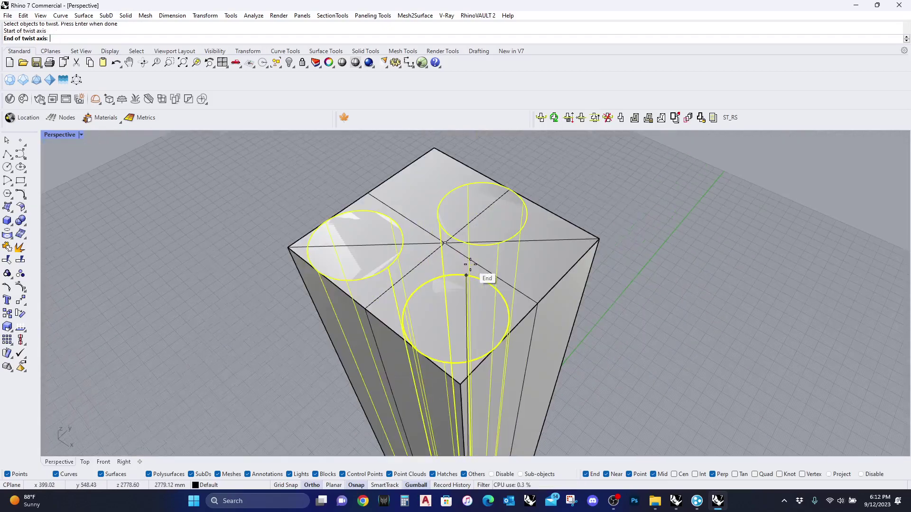
{"action": "left_click", "coordinate": [444, 244]}
{"action": "scroll", "coordinate": [626, 308], "scroll_direction": "down", "scroll_amount": 5}
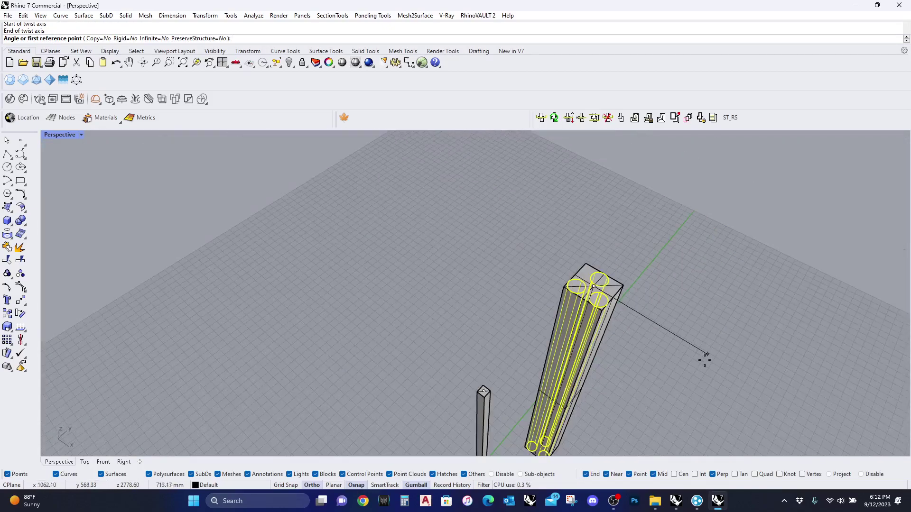
{"action": "left_click", "coordinate": [716, 362]}
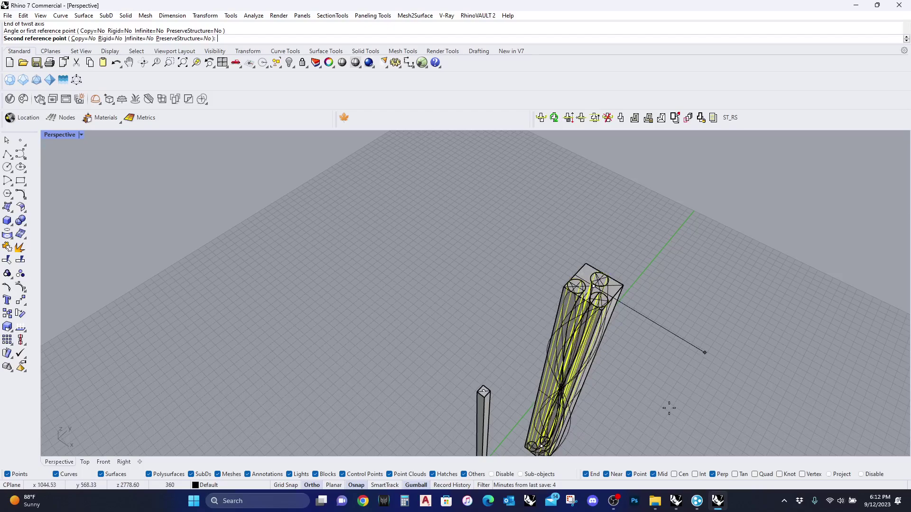
{"action": "left_click", "coordinate": [676, 395]}
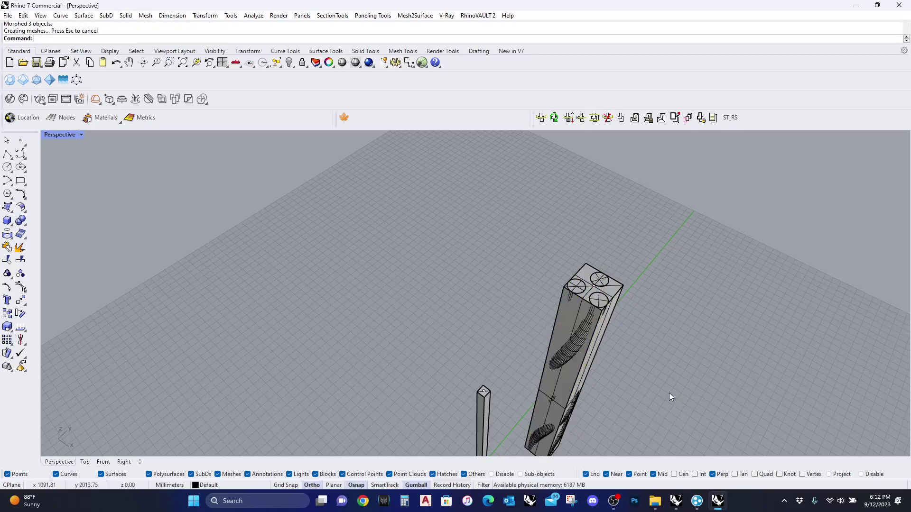
- Move the twisted cylinders out of the bounding box to an empty area beside the small square column
{"action": "left_click", "coordinate": [566, 348]}
{"action": "left_click_drag", "start_coordinate": [593, 411], "coordinate": [465, 328]}
{"action": "left_click", "coordinate": [462, 328]}
{"action": "right_click_drag", "start_coordinate": [463, 328], "coordinate": [441, 366]}
{"action": "scroll", "coordinate": [418, 307], "scroll_direction": "up", "scroll_amount": 3}
{"action": "scroll", "coordinate": [429, 318], "scroll_direction": "down", "scroll_amount": 4}
- Draw a circle about 698 mm in diameter beside the box and a circle about 319 mm in diameter centred on its edge
{"action": "left_click", "coordinate": [7, 167]}
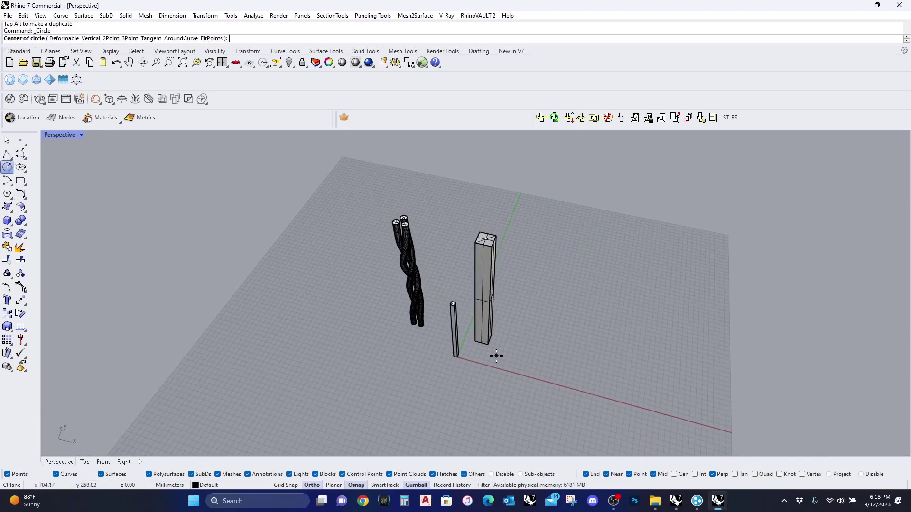
{"action": "scroll", "coordinate": [495, 353], "scroll_direction": "up", "scroll_amount": 3}
{"action": "left_click", "coordinate": [525, 359]}
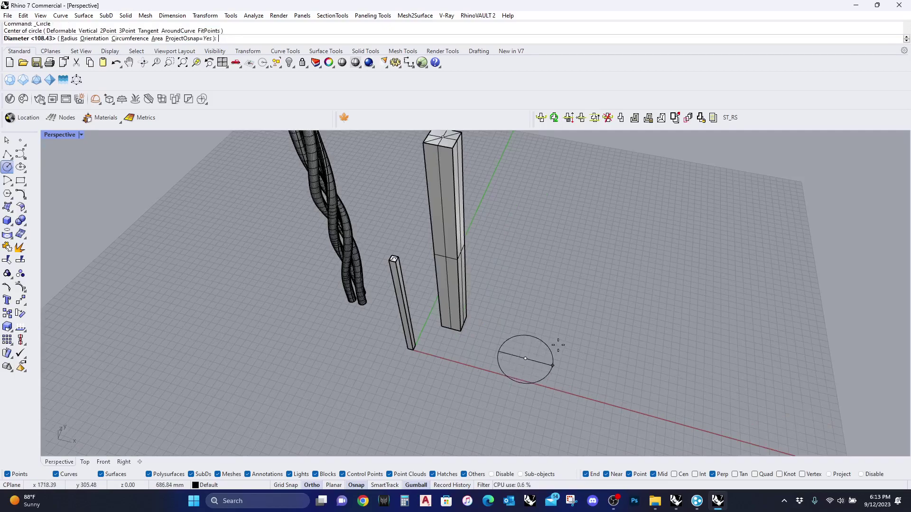
{"action": "left_click", "coordinate": [558, 345]}
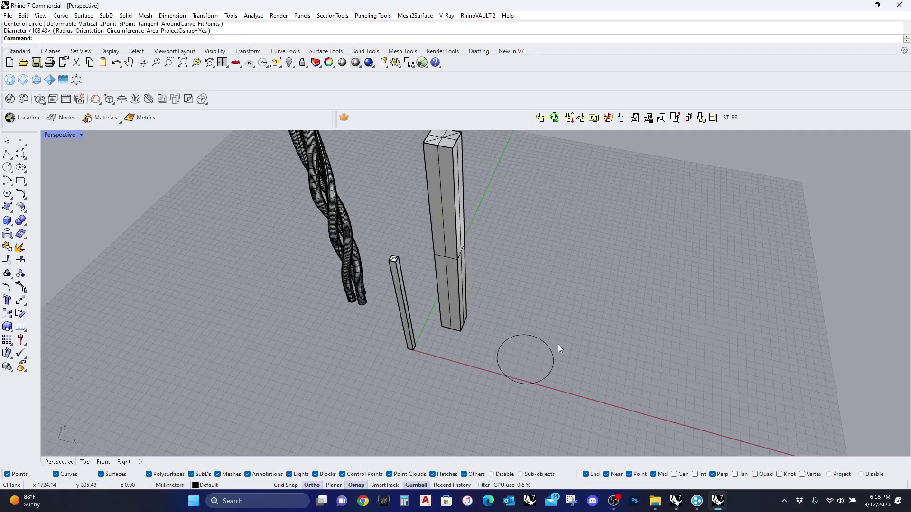
{"action": "left_click", "coordinate": [7, 167]}
{"action": "left_click", "coordinate": [500, 352]}
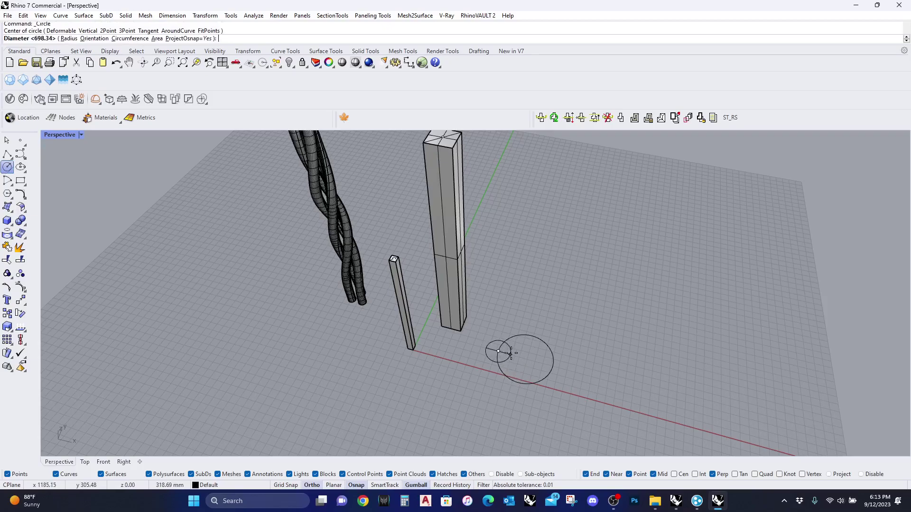
{"action": "left_click", "coordinate": [511, 352]}
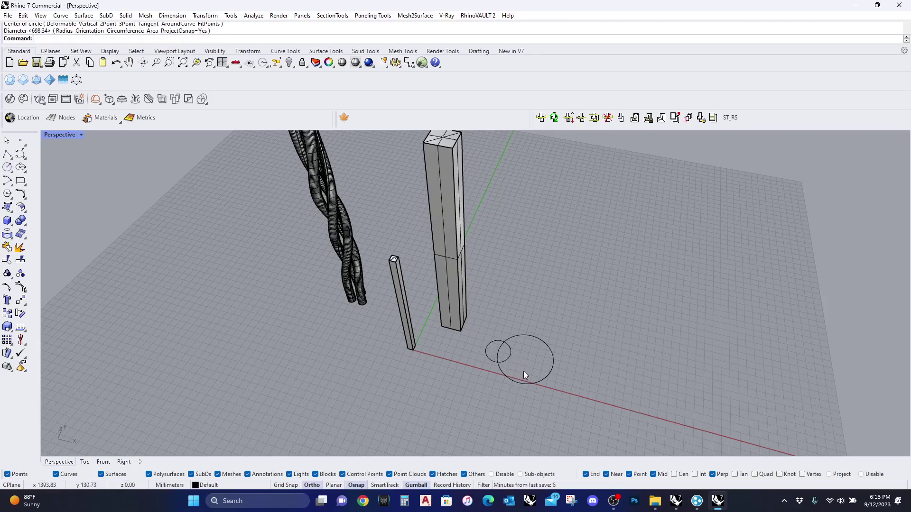
{"action": "type", "text": "ArrayCrv"}
{"action": "key", "text": "Return"}
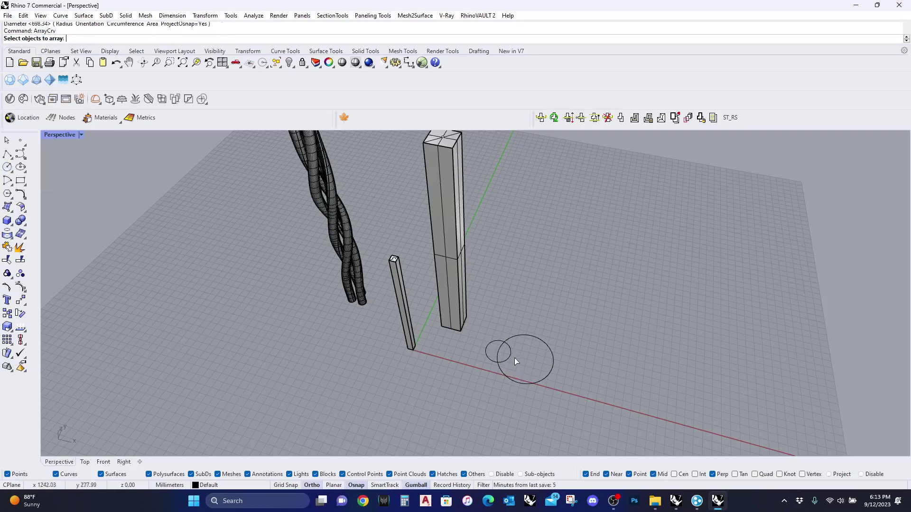
{"action": "key", "text": "Escape"}
- Extrude the small circle upward into a solid cylinder about 3530 mm tall
{"action": "left_click", "coordinate": [507, 359]}
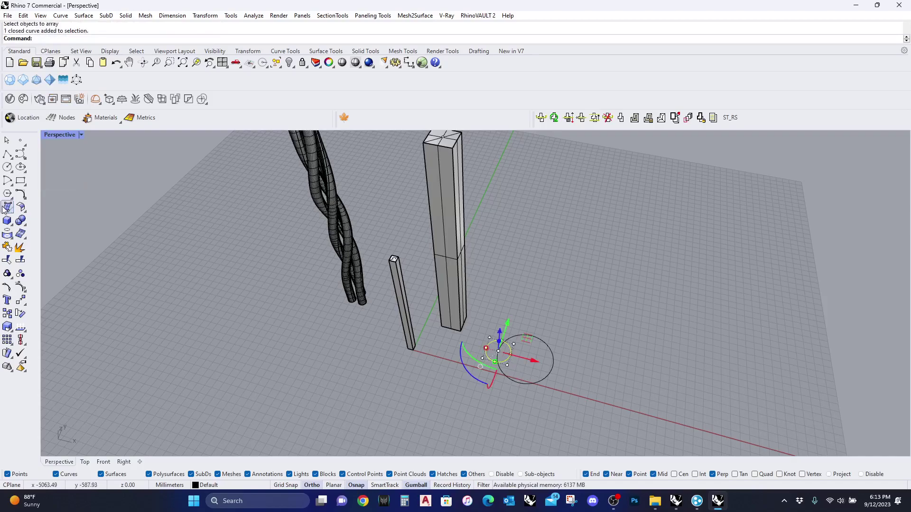
{"action": "left_click", "coordinate": [7, 220]}
{"action": "left_click", "coordinate": [49, 252]}
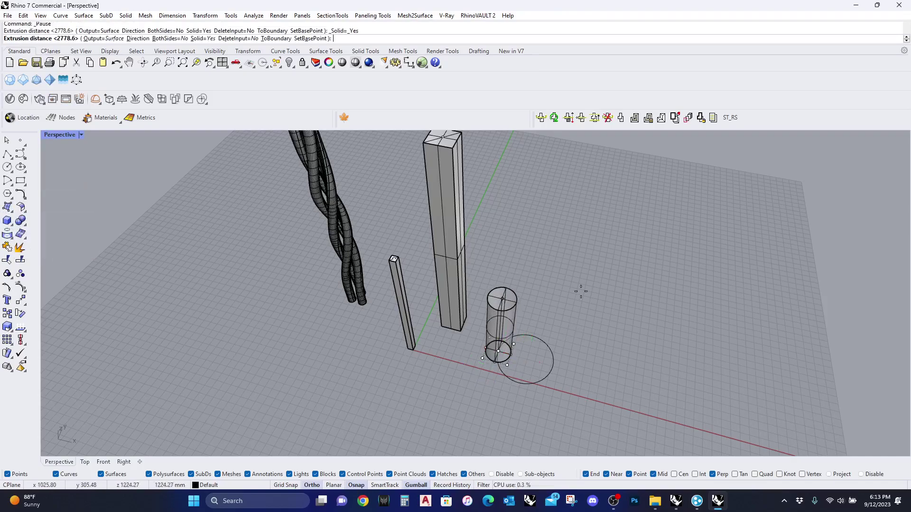
{"action": "scroll", "coordinate": [532, 266], "scroll_direction": "down", "scroll_amount": 4}
{"action": "left_click", "coordinate": [556, 188]}
{"action": "key", "text": "Escape"}
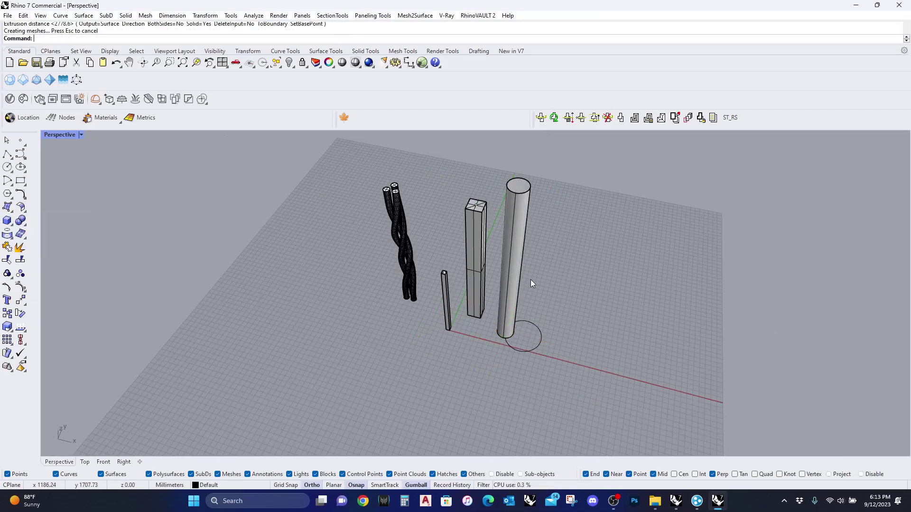
- Array the new cylinder along the large circle with 6 items and Freeform orientation
{"action": "key", "text": "Up"}
{"action": "key", "text": "Return"}
{"action": "left_click", "coordinate": [526, 280]}
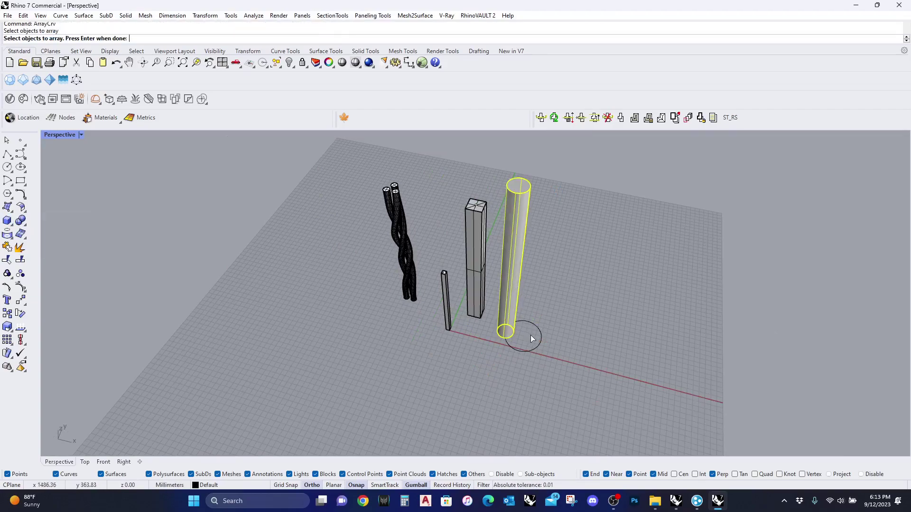
{"action": "key", "text": "Return"}
{"action": "left_click", "coordinate": [537, 329]}
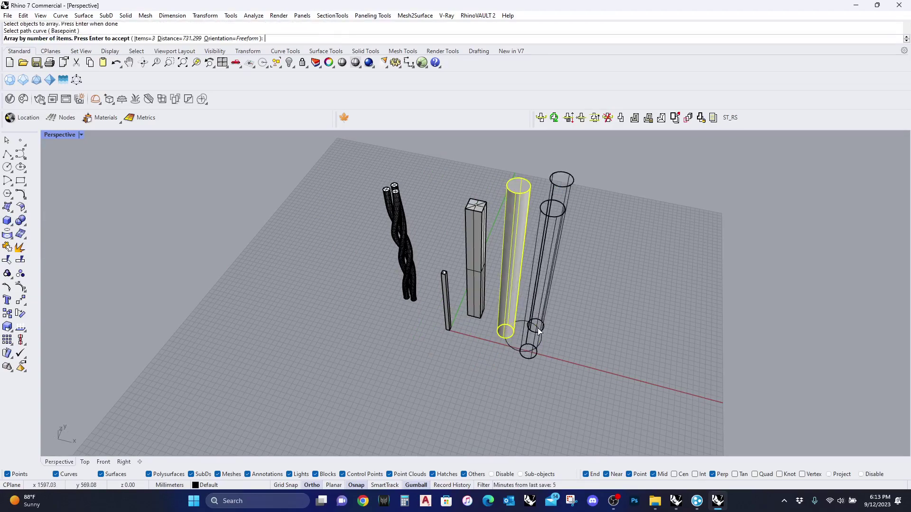
{"action": "left_click", "coordinate": [145, 39]}
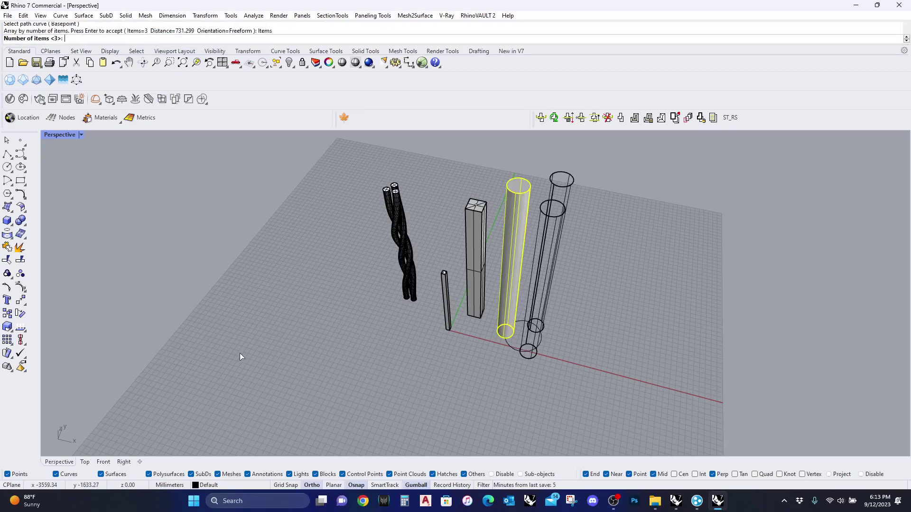
{"action": "type", "text": "6"}
{"action": "key", "text": "Return"}
{"action": "right_click_drag", "start_coordinate": [240, 353], "coordinate": [379, 379]}
{"action": "scroll", "coordinate": [393, 377], "scroll_direction": "down", "scroll_amount": 3}
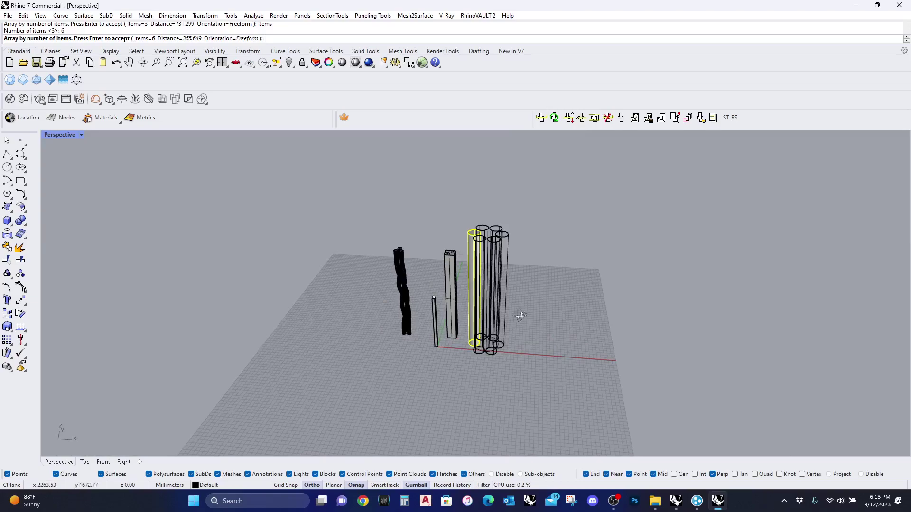
{"action": "right_click_drag", "start_coordinate": [519, 315], "coordinate": [516, 348]}
{"action": "key", "text": "Return"}
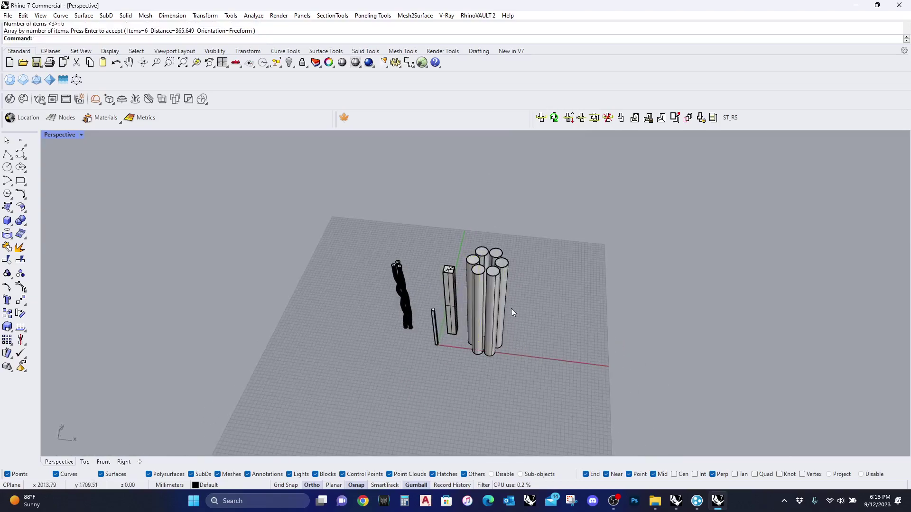
- Create a cumulative solid bounding box around the six cylinders and their circles in world coordinates
{"action": "right_click_drag", "start_coordinate": [511, 309], "coordinate": [571, 309]}
{"action": "scroll", "coordinate": [546, 326], "scroll_direction": "up", "scroll_amount": 4}
{"action": "left_click_drag", "start_coordinate": [444, 180], "coordinate": [450, 190]}
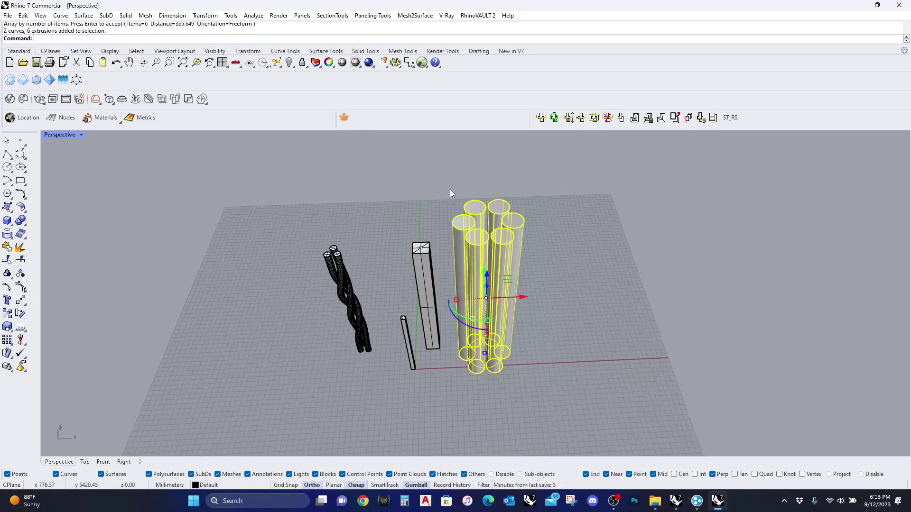
{"action": "type", "text": "BoundingBox"}
{"action": "key", "text": "Return"}
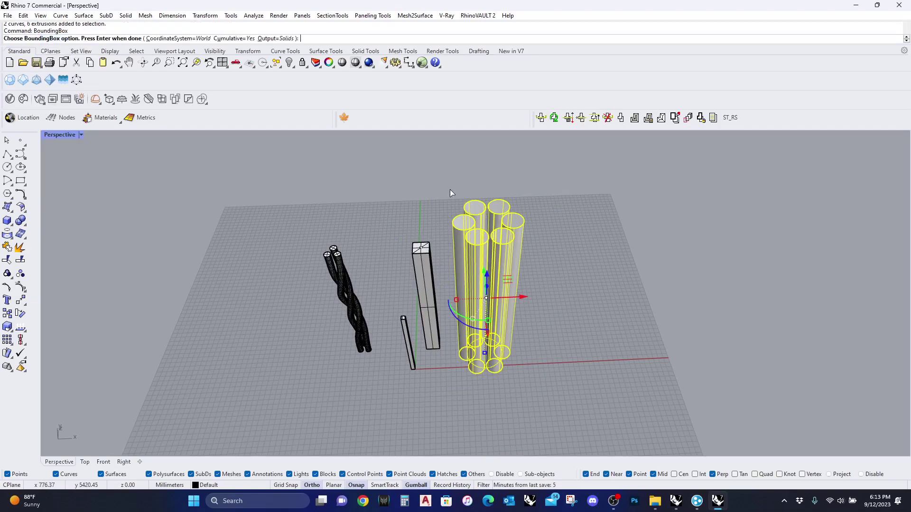
{"action": "key", "text": "Return"}
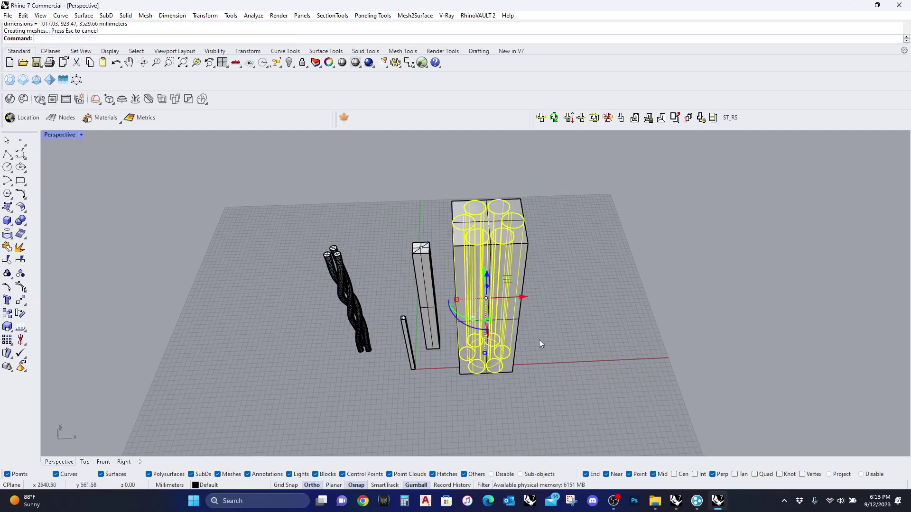
- Draw a diagonal polyline across the new bounding box's top face and place a point at its midpoint
{"action": "left_click", "coordinate": [7, 154]}
{"action": "left_click", "coordinate": [451, 201]}
{"action": "left_click", "coordinate": [527, 245]}
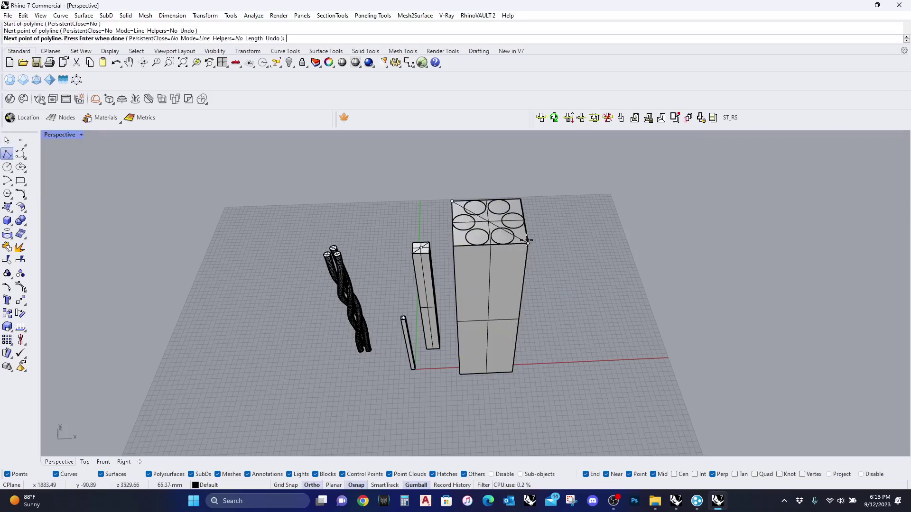
{"action": "key", "text": "Return"}
{"action": "left_click", "coordinate": [20, 141]}
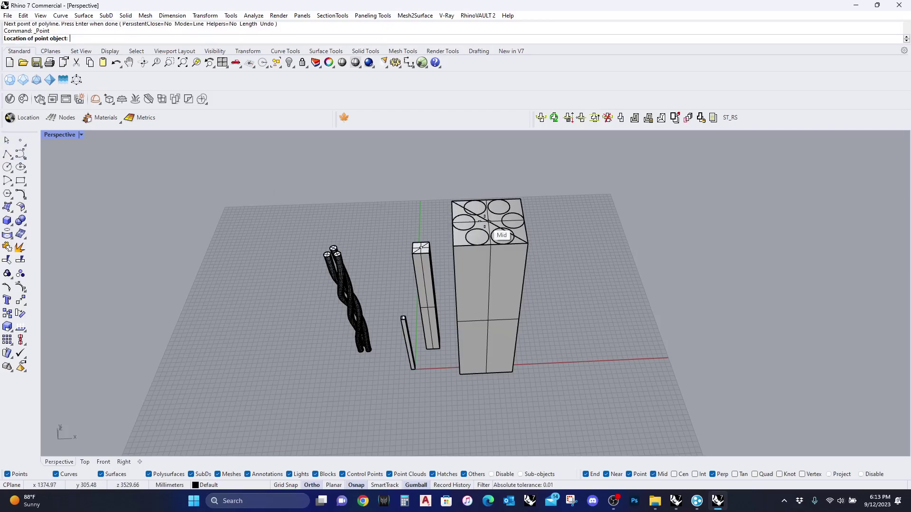
{"action": "left_click", "coordinate": [489, 223]}
- Draw a diagonal polyline across the large bounding box's bottom face and place a point at its midpoint
{"action": "right_click_drag", "start_coordinate": [508, 357], "coordinate": [493, 196]}
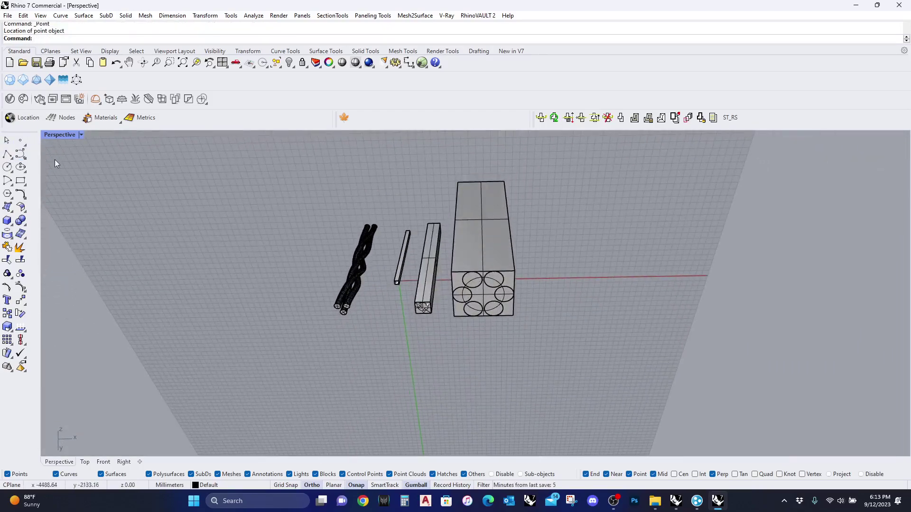
{"action": "left_click", "coordinate": [7, 153]}
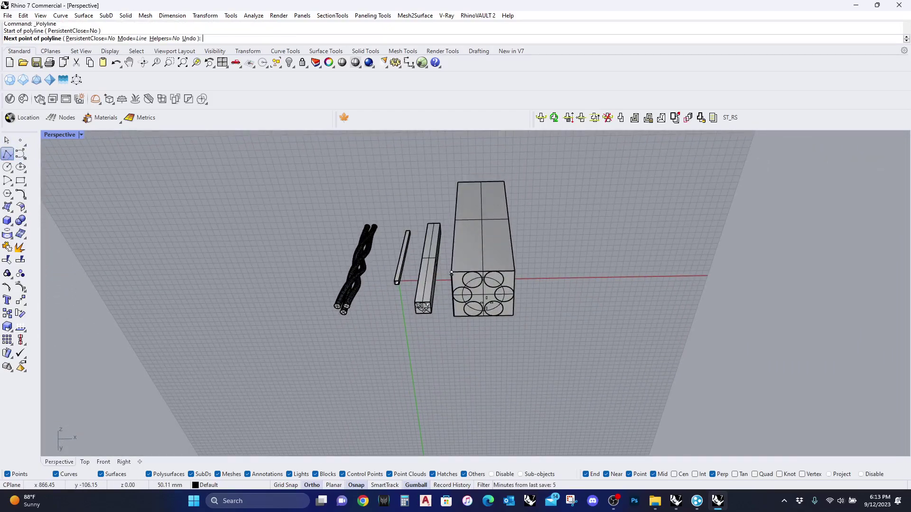
{"action": "left_click", "coordinate": [525, 324]}
{"action": "key", "text": "Return"}
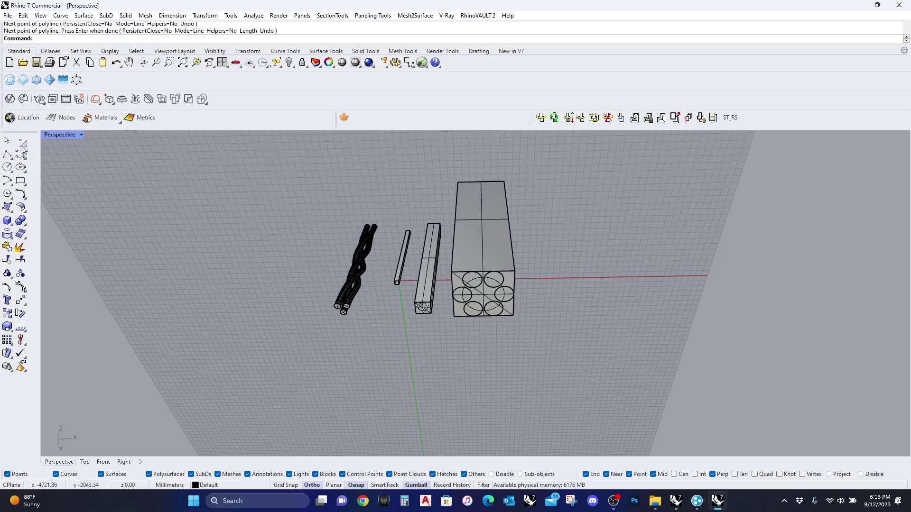
{"action": "left_click", "coordinate": [22, 145]}
{"action": "left_click", "coordinate": [492, 306]}
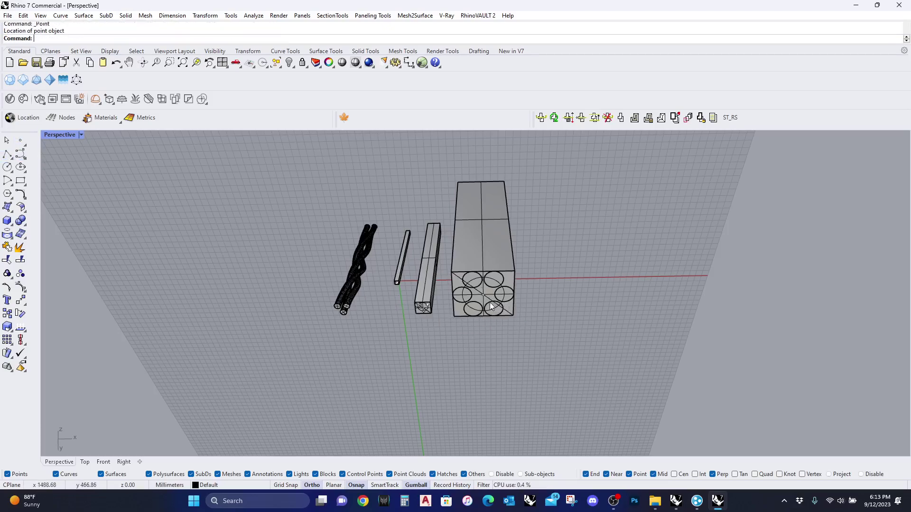
{"action": "scroll", "coordinate": [492, 306], "scroll_direction": "up", "scroll_amount": 3}
{"action": "left_click", "coordinate": [509, 288]}
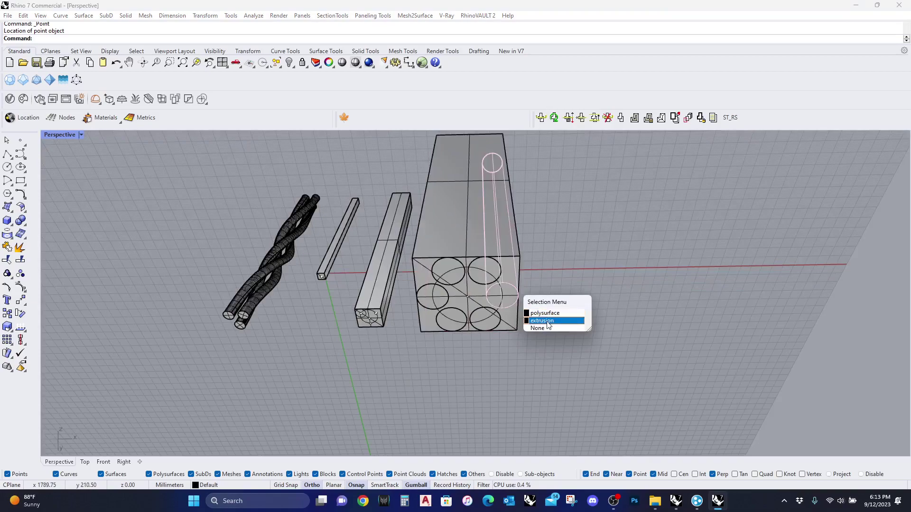
{"action": "left_click", "coordinate": [548, 325]}
{"action": "left_click", "coordinate": [499, 274]}
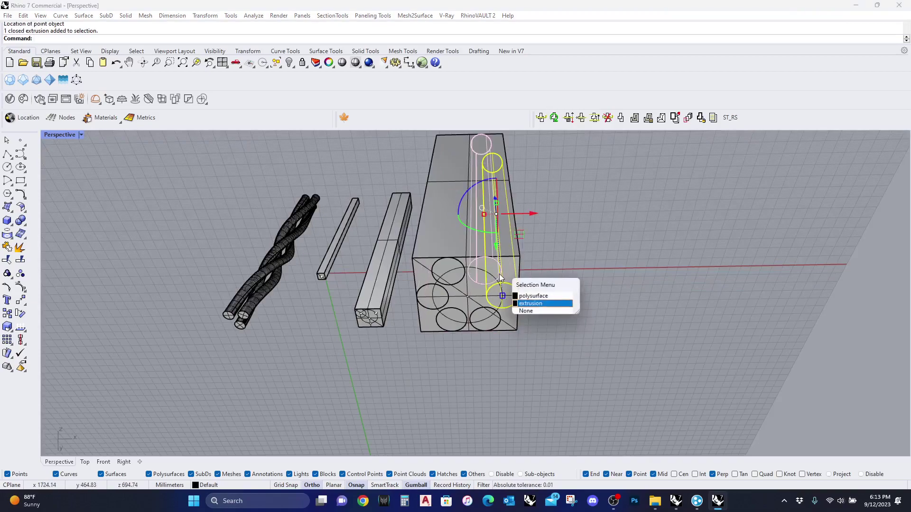
{"action": "left_click", "coordinate": [527, 298]}
{"action": "key", "text": "Escape"}
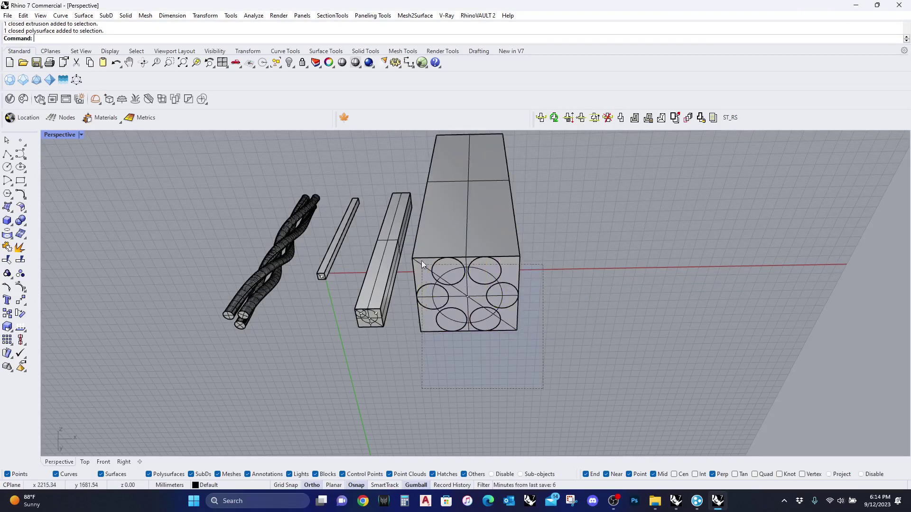
{"action": "left_click_drag", "start_coordinate": [423, 264], "coordinate": [422, 265]}
{"action": "left_click", "coordinate": [513, 227], "text": "ctrl"}
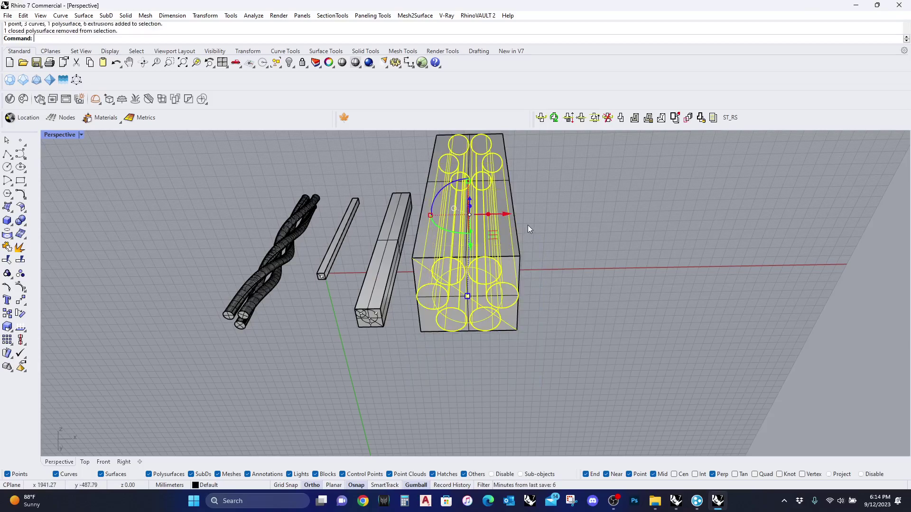
{"action": "left_click", "coordinate": [423, 265], "text": "ctrl"}
{"action": "right_click_drag", "start_coordinate": [471, 220], "coordinate": [471, 221]}
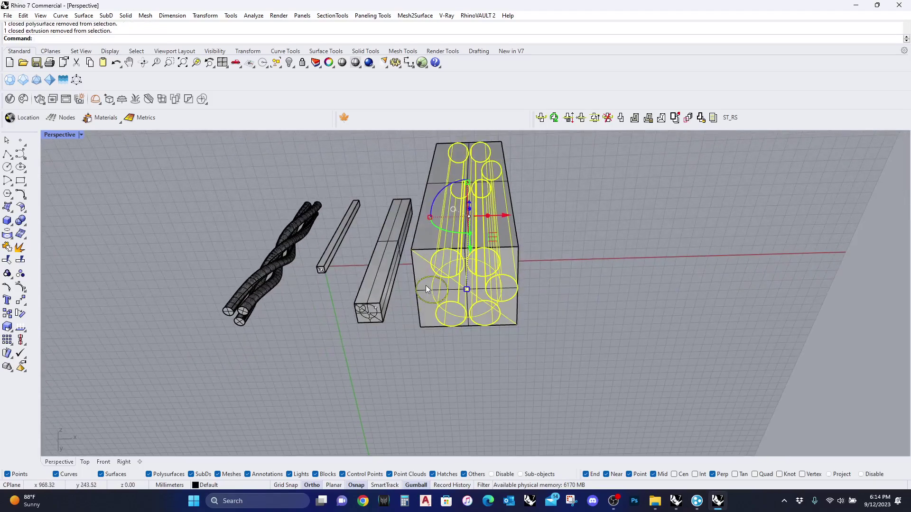
{"action": "left_click", "coordinate": [437, 335]}
- Group the six cylinders with their construction curves and point, leaving the bounding box out of the group
{"action": "left_click_drag", "start_coordinate": [432, 246], "coordinate": [414, 236]}
{"action": "left_click", "coordinate": [589, 363]}
{"action": "left_click", "coordinate": [502, 142], "text": "ctrl"}
{"action": "right_click_drag", "start_coordinate": [503, 143], "coordinate": [493, 312]}
{"action": "scroll", "coordinate": [494, 313], "scroll_direction": "down", "scroll_amount": 4}
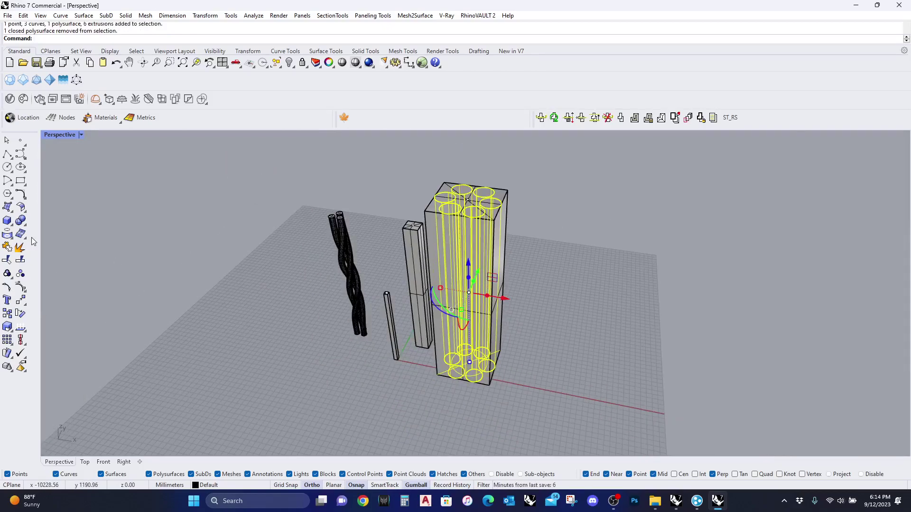
{"action": "left_click", "coordinate": [20, 275]}
{"action": "right_click_drag", "start_coordinate": [469, 360], "coordinate": [483, 267]}
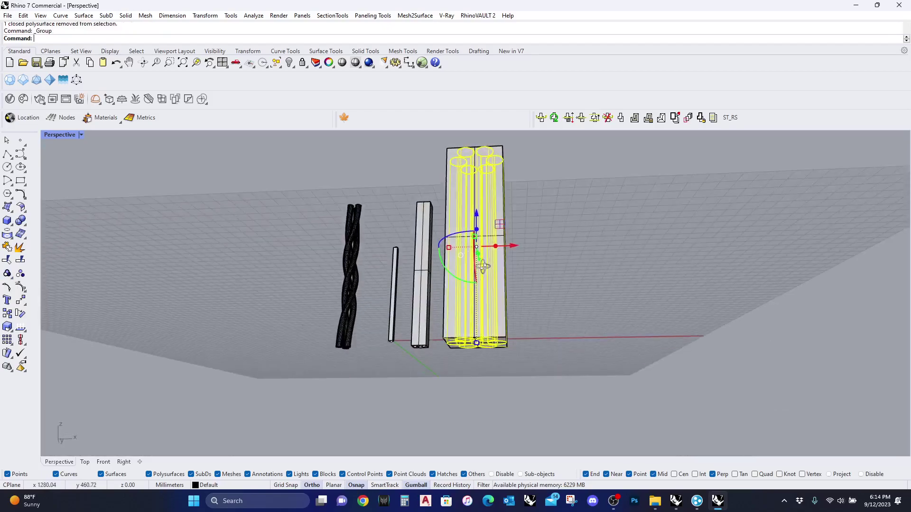
{"action": "key", "text": "Escape"}
- Start a Twist on the grouped six cylinders, with the axis running from the bottom face's center point to the top face's center point
{"action": "right_click_drag", "start_coordinate": [471, 355], "coordinate": [485, 319]}
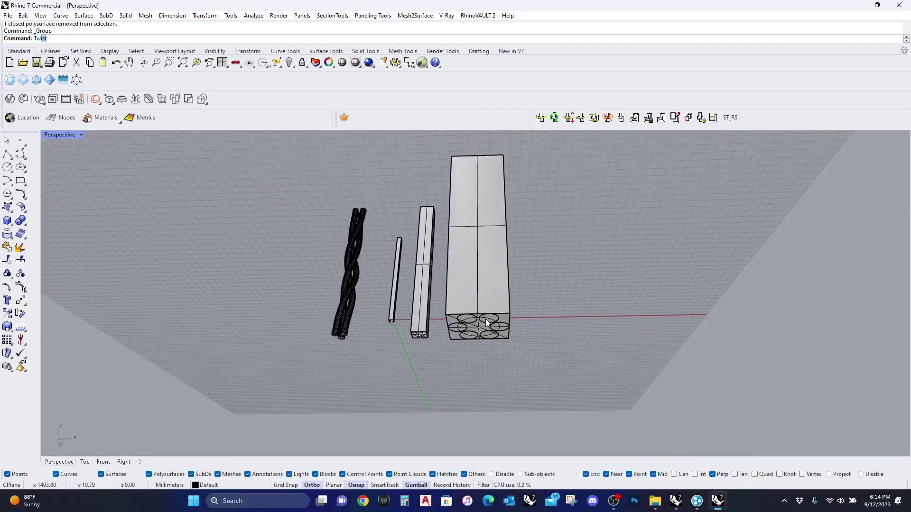
{"action": "key", "text": "Return"}
{"action": "scroll", "coordinate": [496, 328], "scroll_direction": "up", "scroll_amount": 5}
{"action": "left_click", "coordinate": [506, 318]}
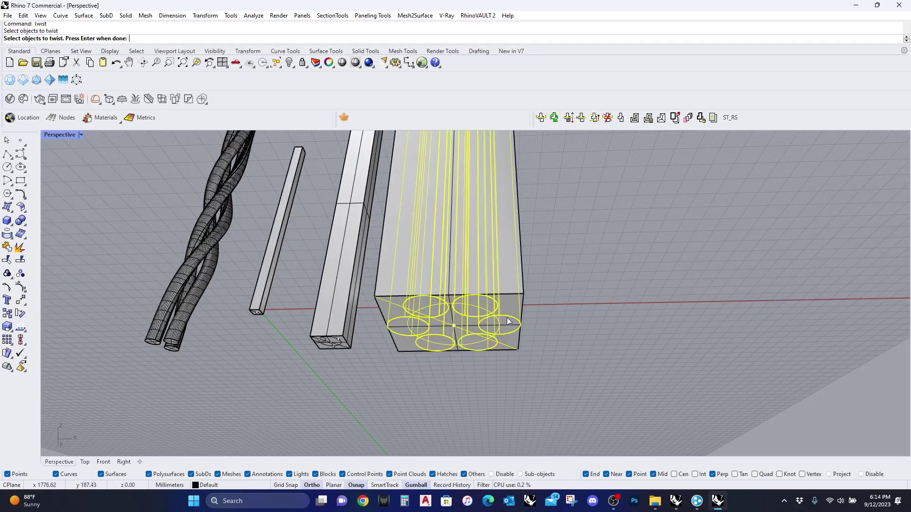
{"action": "key", "text": "Return"}
{"action": "left_click", "coordinate": [454, 326]}
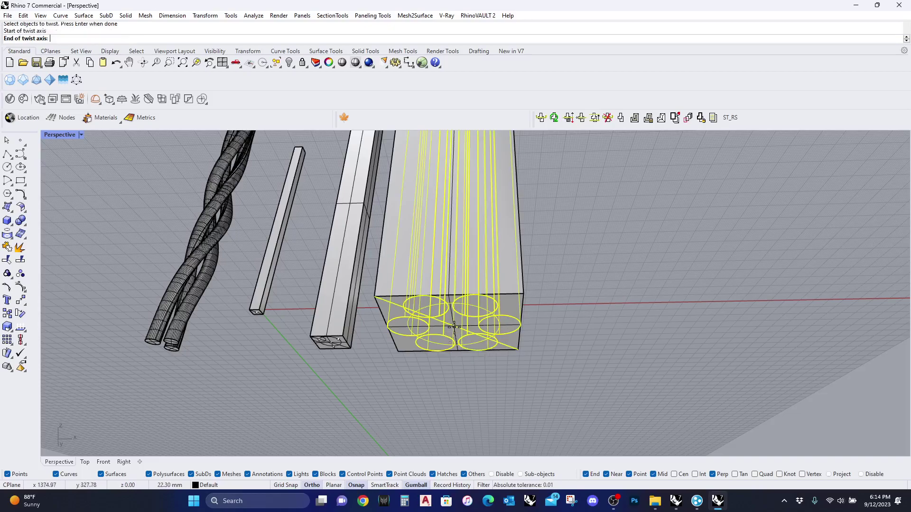
{"action": "right_click_drag", "start_coordinate": [483, 304], "coordinate": [476, 402]}
{"action": "scroll", "coordinate": [475, 401], "scroll_direction": "down", "scroll_amount": 5}
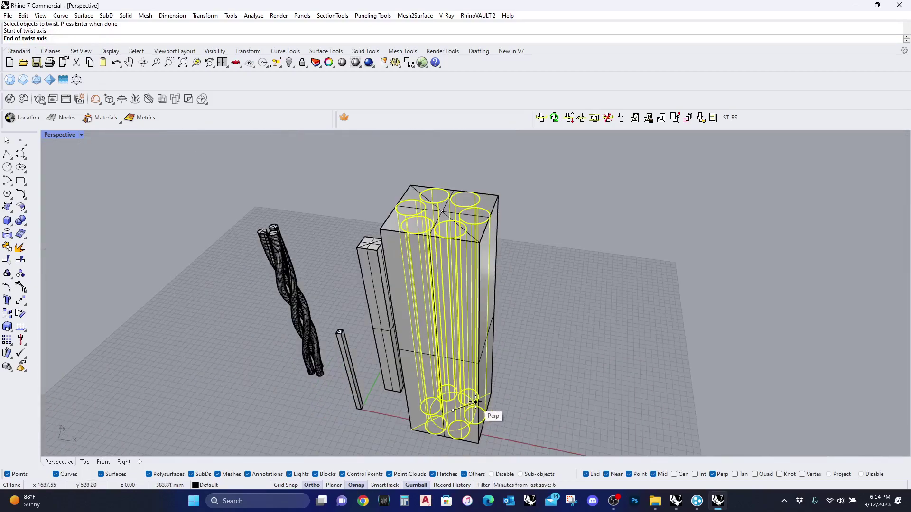
{"action": "scroll", "coordinate": [472, 222], "scroll_direction": "up", "scroll_amount": 5}
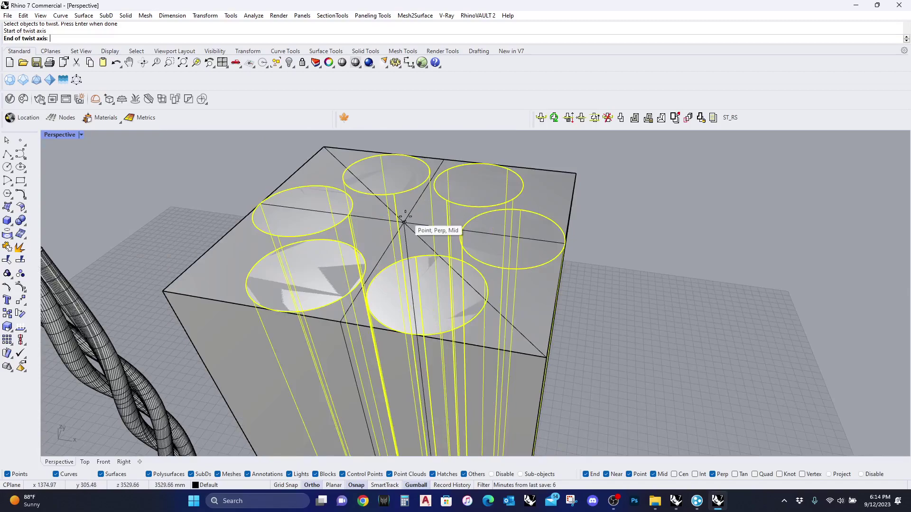
{"action": "left_click", "coordinate": [404, 221]}
- Twist the cylinder group by 700 degrees from a reference point beside the column
{"action": "scroll", "coordinate": [406, 221], "scroll_direction": "down", "scroll_amount": 5}
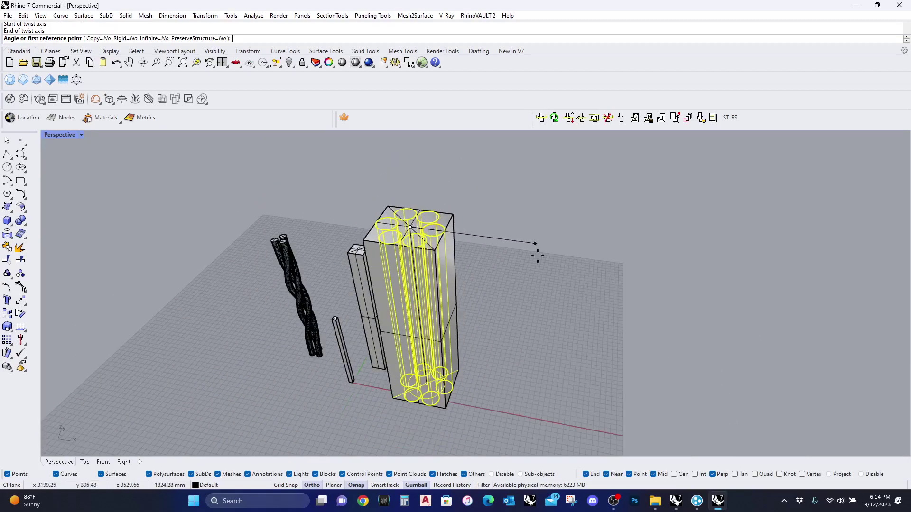
{"action": "left_click", "coordinate": [567, 248]}
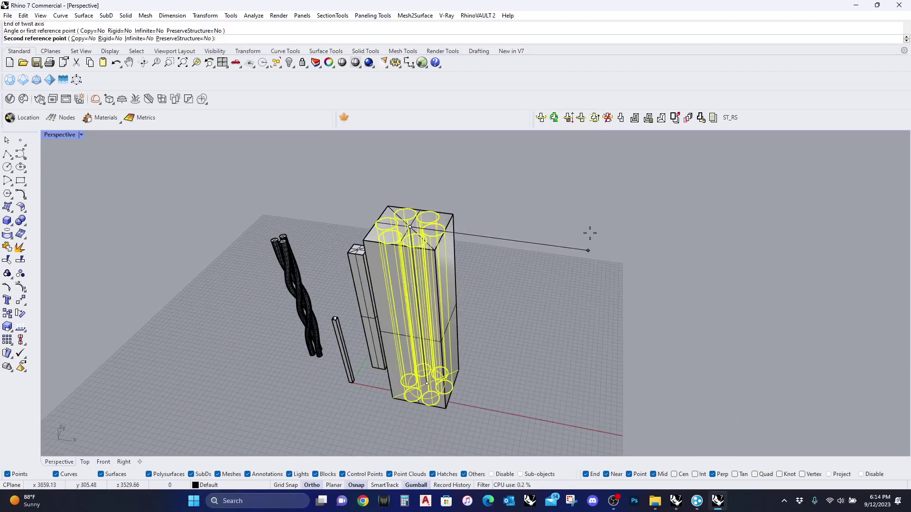
{"action": "type", "text": "700"}
{"action": "key", "text": "Return"}
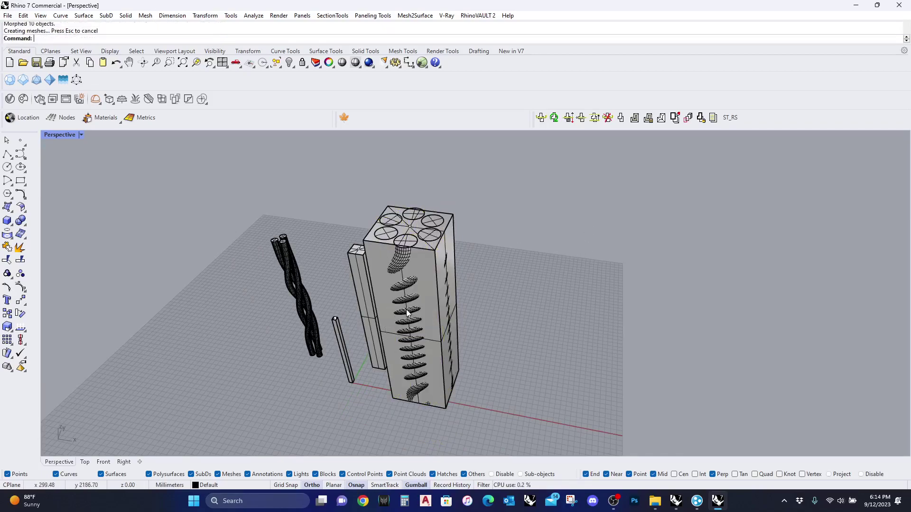
- Move the twisted cylinder group out of the large bounding box into the empty space beside it
{"action": "left_click", "coordinate": [409, 310]}
{"action": "left_click_drag", "start_coordinate": [460, 324], "coordinate": [601, 369]}
{"action": "key", "text": "Escape"}
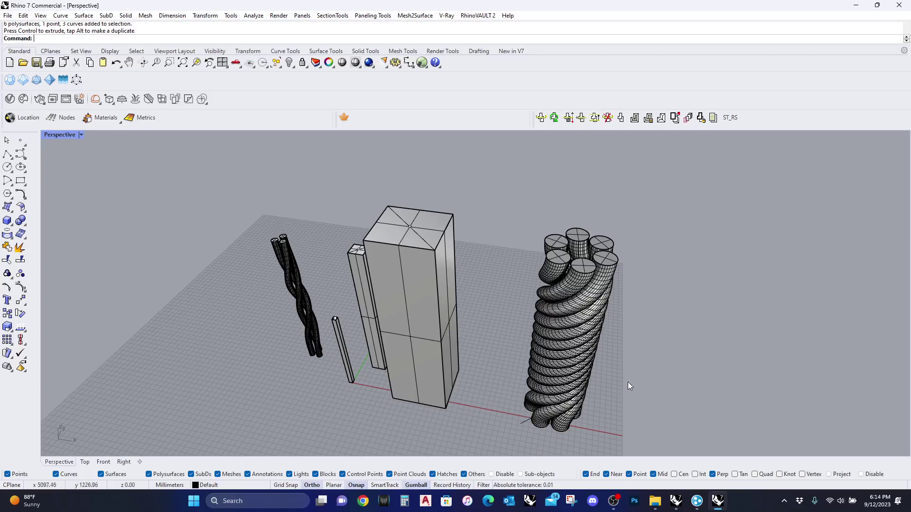
- Examine the twisted six-strand column and its strand ends from several angles and distances
{"action": "right_click_drag", "start_coordinate": [628, 383], "coordinate": [595, 360]}
{"action": "scroll", "coordinate": [608, 265], "scroll_direction": "up", "scroll_amount": 5}
{"action": "scroll", "coordinate": [425, 247], "scroll_direction": "down", "scroll_amount": 5}
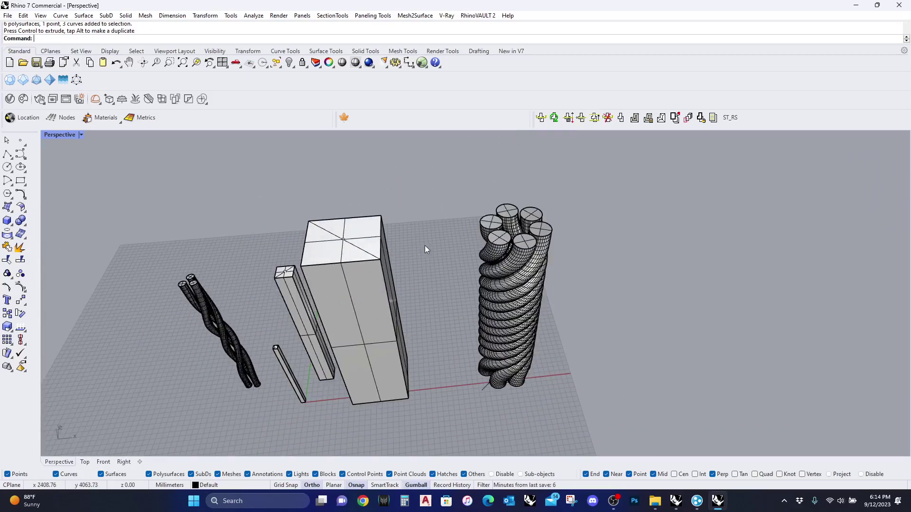
{"action": "right_click_drag", "start_coordinate": [559, 262], "coordinate": [533, 249]}
{"action": "scroll", "coordinate": [495, 212], "scroll_direction": "up", "scroll_amount": 5}
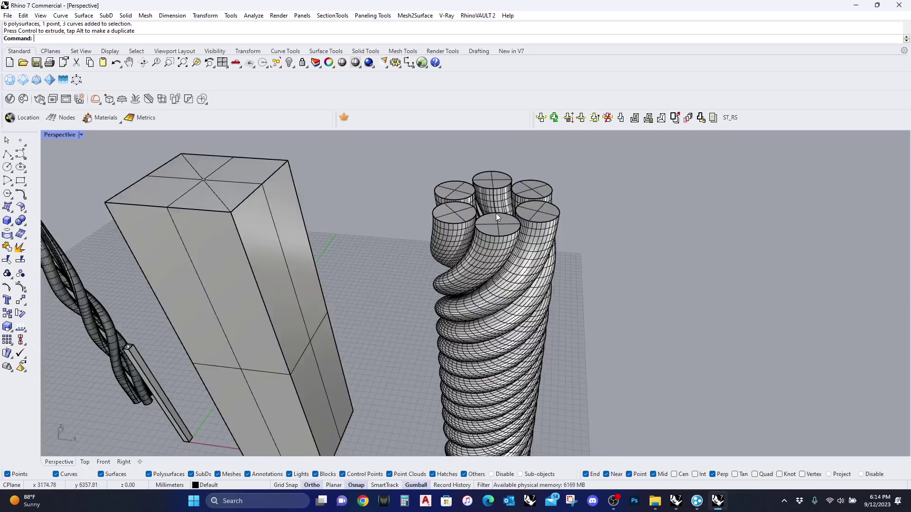
{"action": "scroll", "coordinate": [493, 214], "scroll_direction": "down", "scroll_amount": 3}
{"action": "right_click_drag", "start_coordinate": [432, 307], "coordinate": [474, 305]}
{"action": "scroll", "coordinate": [413, 287], "scroll_direction": "down", "scroll_amount": 5}
{"action": "scroll", "coordinate": [506, 371], "scroll_direction": "up", "scroll_amount": 2}
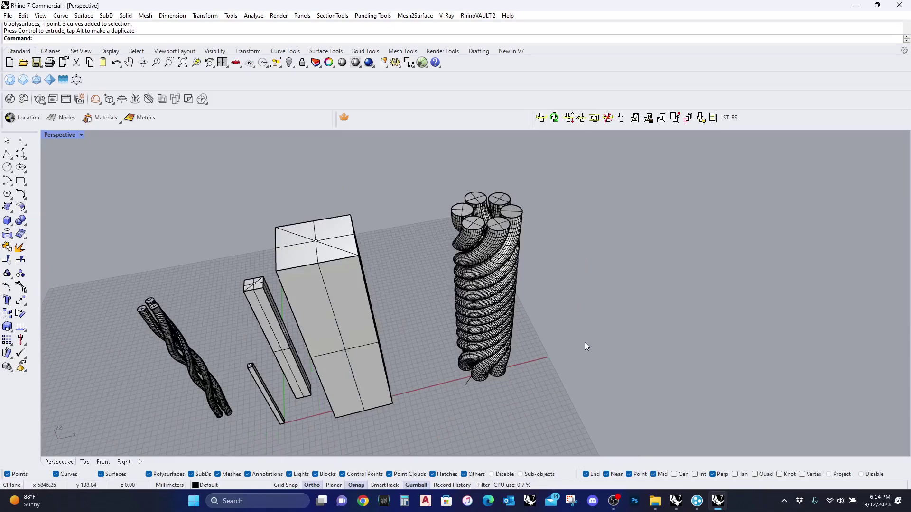
{"action": "right_click_drag", "start_coordinate": [585, 343], "coordinate": [517, 331]}
{"action": "left_click", "coordinate": [461, 305]}
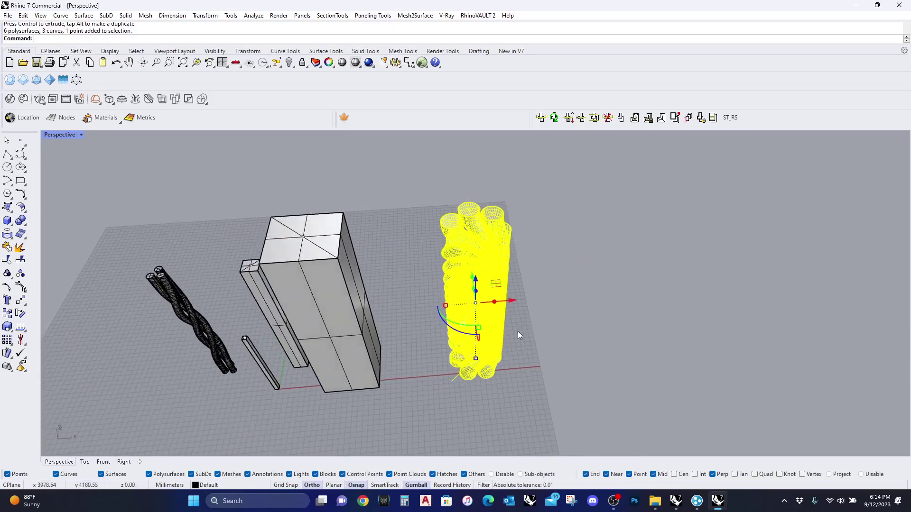
{"action": "key", "text": "Escape"}
- Regroup the twisted column without the diagonal line at its base and move it away from that line along the X axis
{"action": "left_click", "coordinate": [478, 324]}
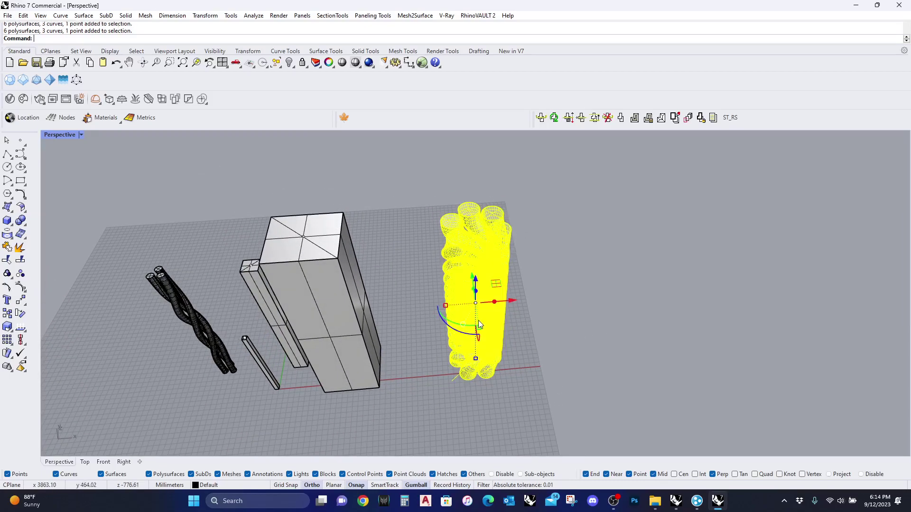
{"action": "left_click", "coordinate": [20, 260]}
{"action": "left_click", "coordinate": [454, 379], "text": "ctrl"}
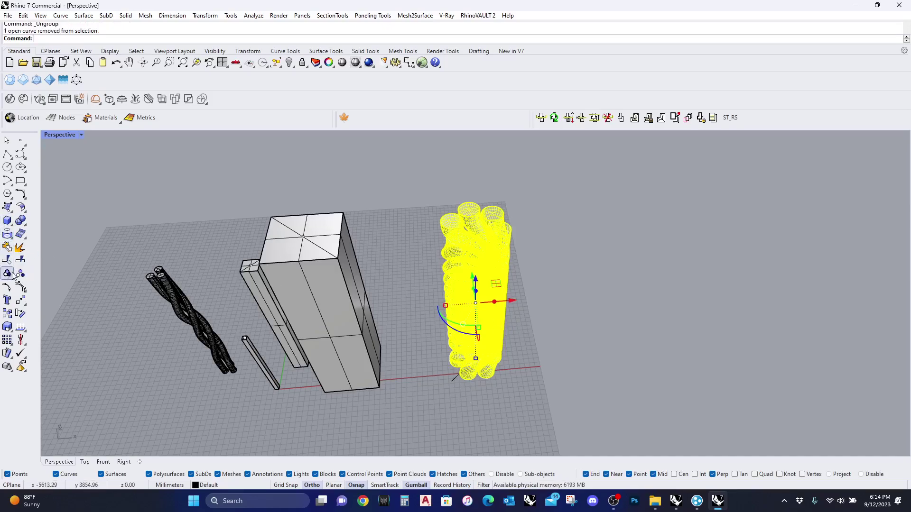
{"action": "left_click", "coordinate": [7, 260]}
{"action": "left_click_drag", "start_coordinate": [502, 303], "coordinate": [616, 310]}
{"action": "left_click", "coordinate": [614, 321]}
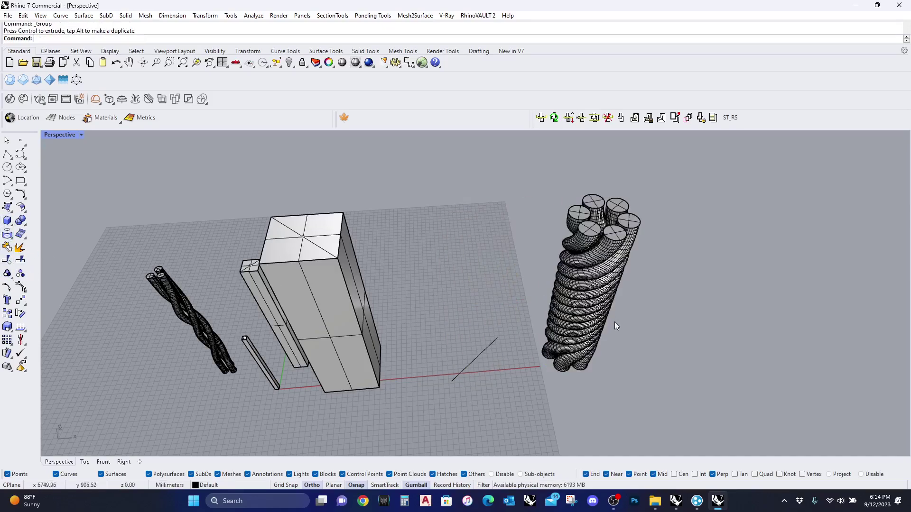
- Create a bounding box around the regrouped twisted column
{"action": "left_click", "coordinate": [583, 296]}
{"action": "type", "text": "BoundingBox"}
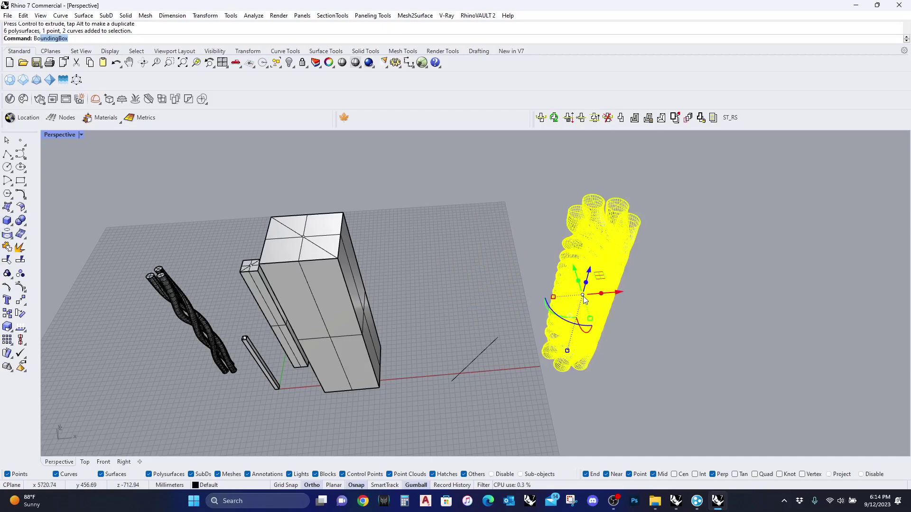
{"action": "key", "text": "Return"}
{"action": "key", "text": "Return"}
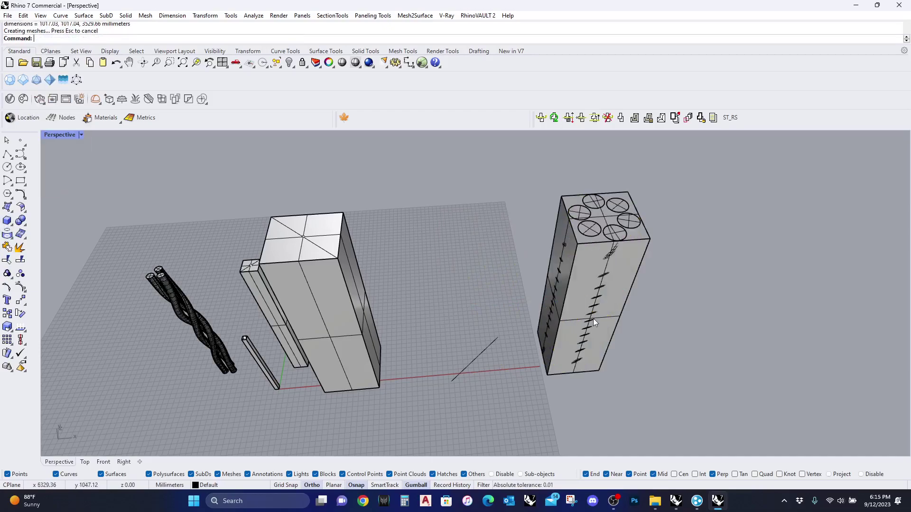
- Copy the twisted column group, without its bounding box, about 2520 mm along X toward the first large box
{"action": "left_click", "coordinate": [616, 228]}
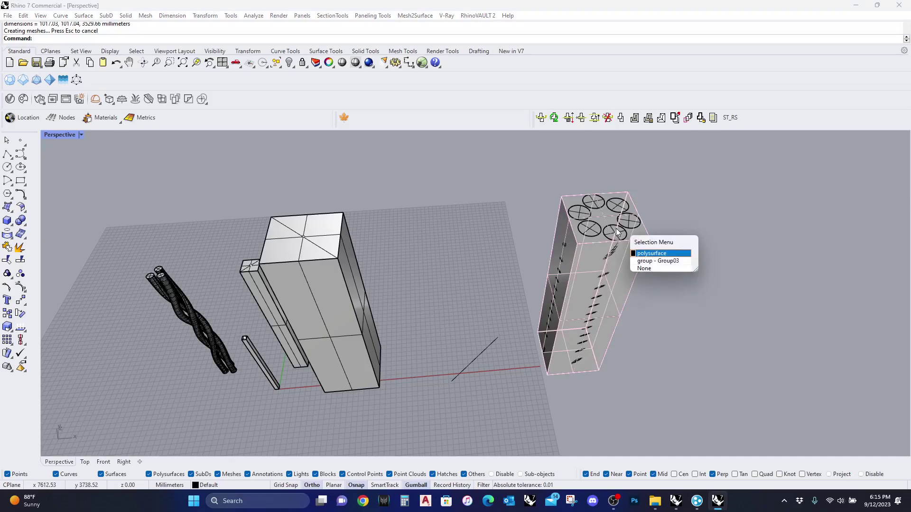
{"action": "left_click", "coordinate": [664, 262]}
{"action": "left_click", "coordinate": [664, 261]}
{"action": "left_click", "coordinate": [617, 256]}
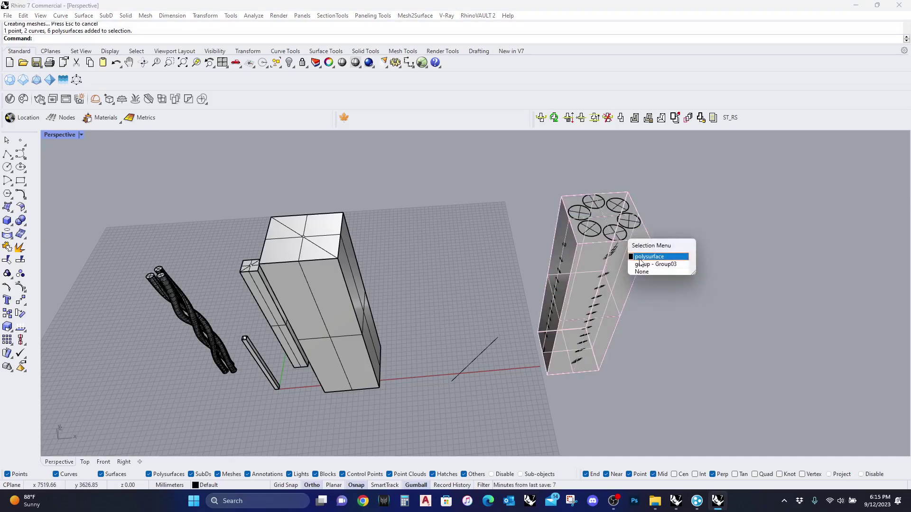
{"action": "left_click", "coordinate": [631, 260]}
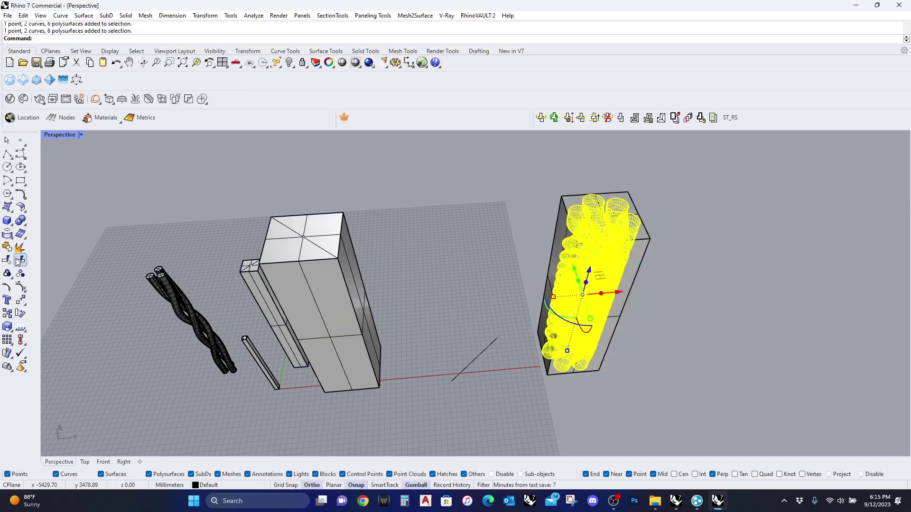
{"action": "left_click", "coordinate": [7, 313]}
{"action": "left_click", "coordinate": [641, 417]}
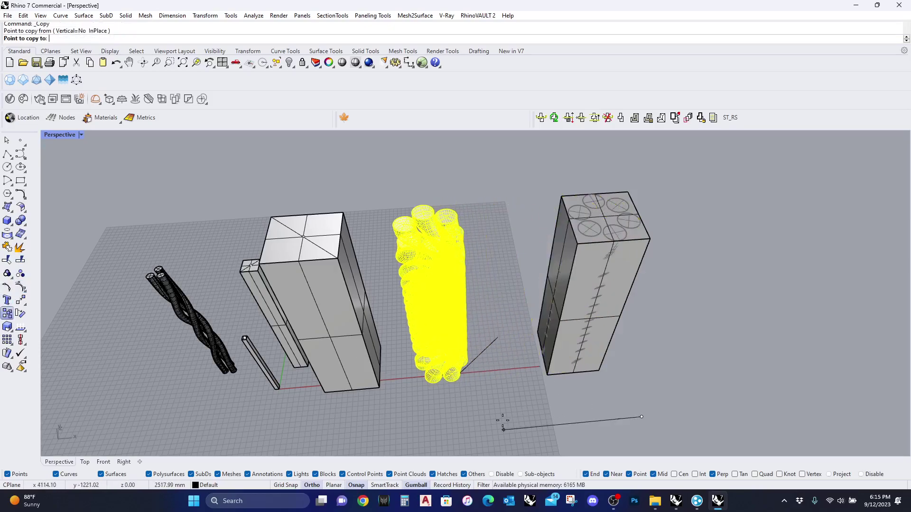
{"action": "left_click", "coordinate": [574, 277]}
{"action": "key", "text": "Return"}
- Contour the twisted column inside the far bounding box from its base to its top, using a 55 mm contour spacing
{"action": "type", "text": "COn"}
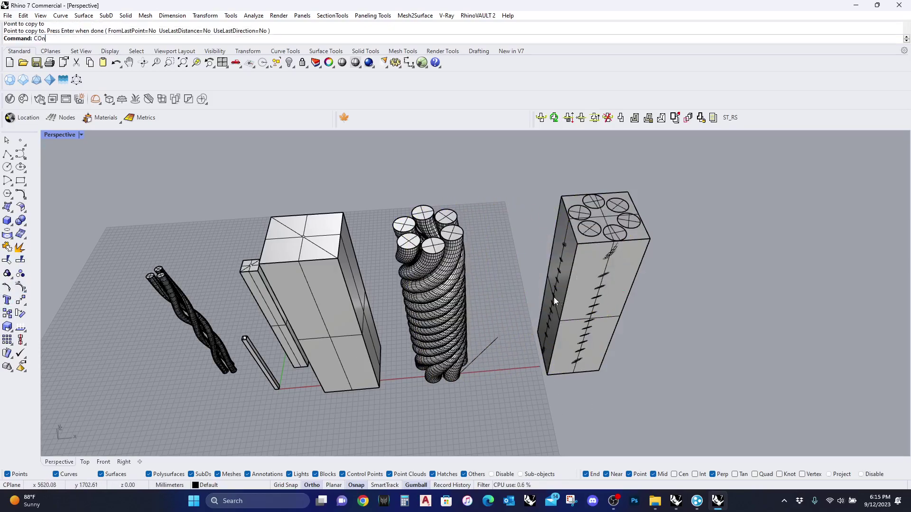
{"action": "type", "text": "tour"}
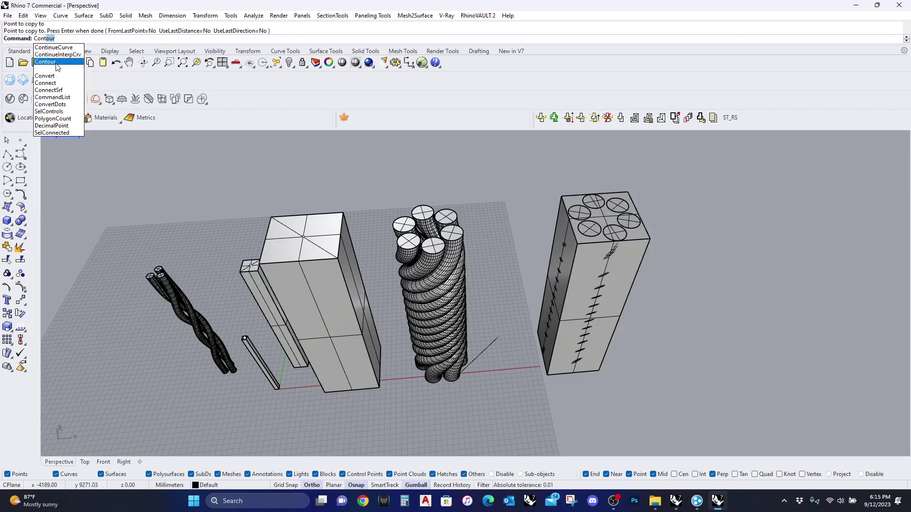
{"action": "left_click", "coordinate": [45, 62]}
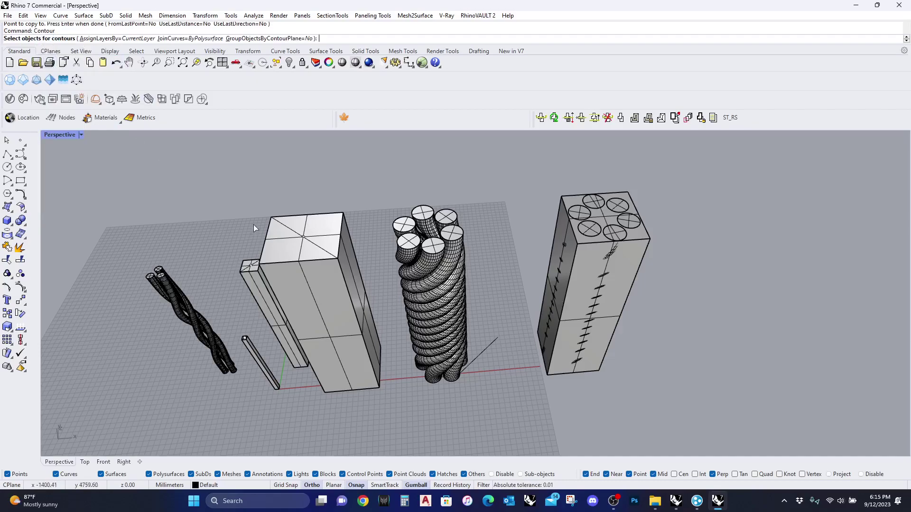
{"action": "left_click", "coordinate": [595, 240]}
{"action": "left_click", "coordinate": [597, 232]}
{"action": "left_click", "coordinate": [649, 247], "text": "ctrl"}
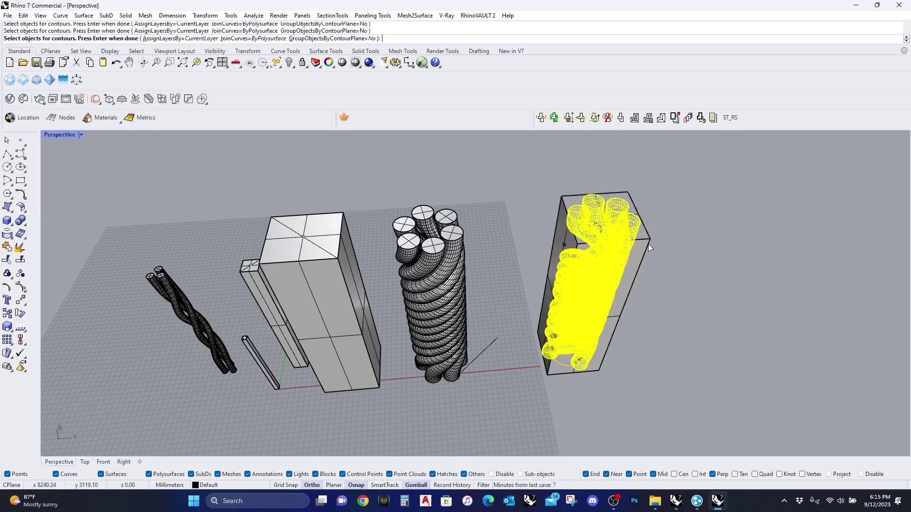
{"action": "right_click_drag", "start_coordinate": [657, 361], "coordinate": [638, 392]}
{"action": "key", "text": "Return"}
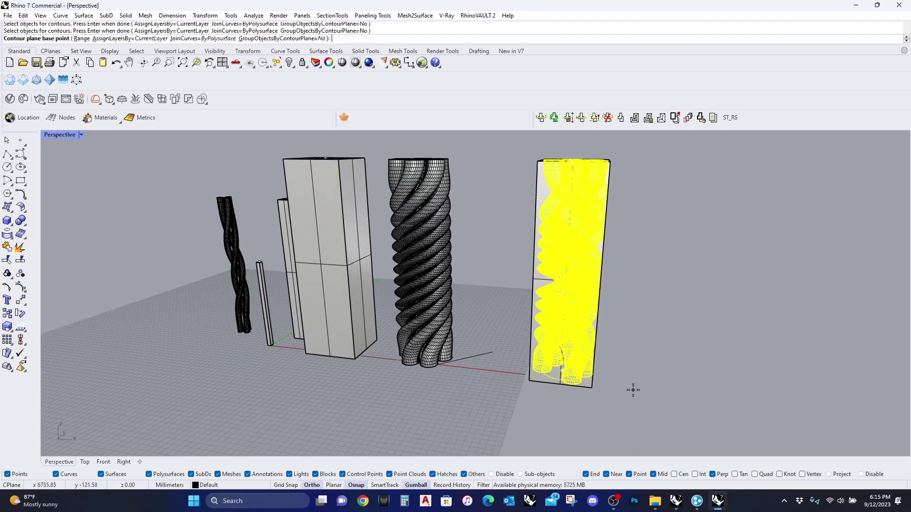
{"action": "left_click", "coordinate": [590, 388]}
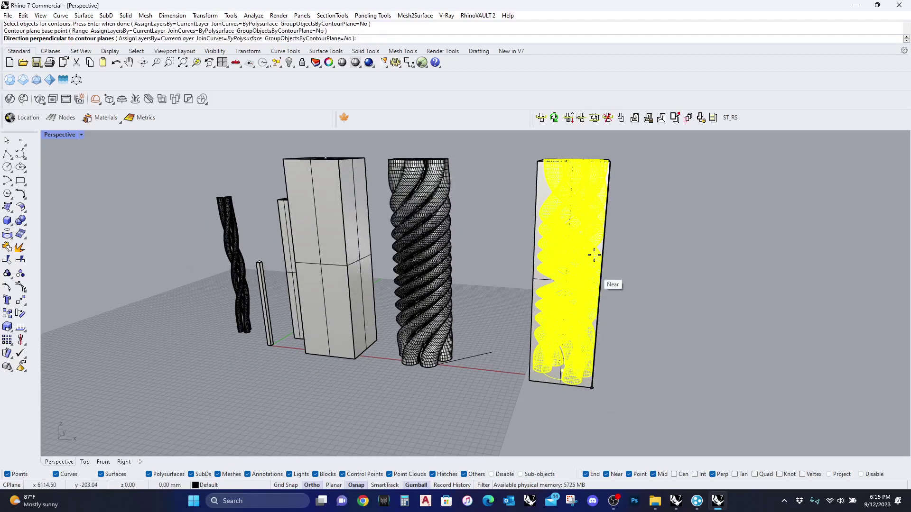
{"action": "left_click", "coordinate": [611, 162]}
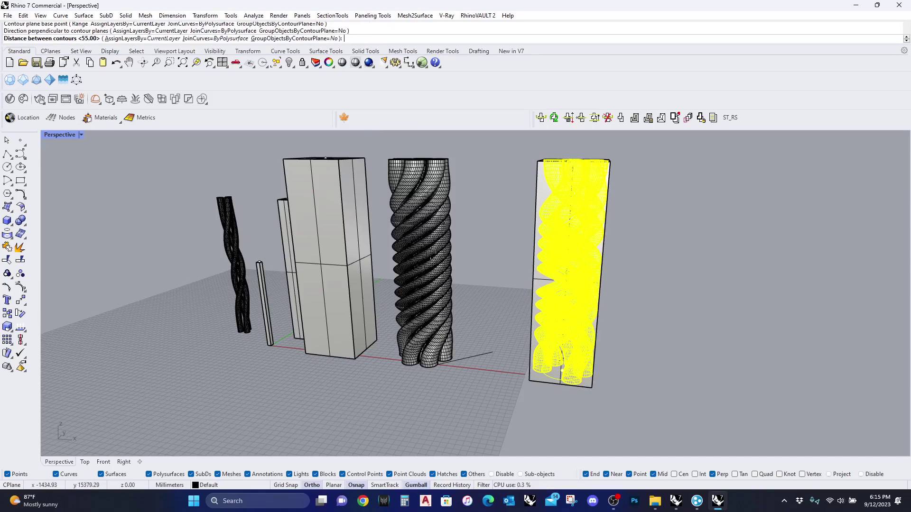
{"action": "key", "text": "Return"}
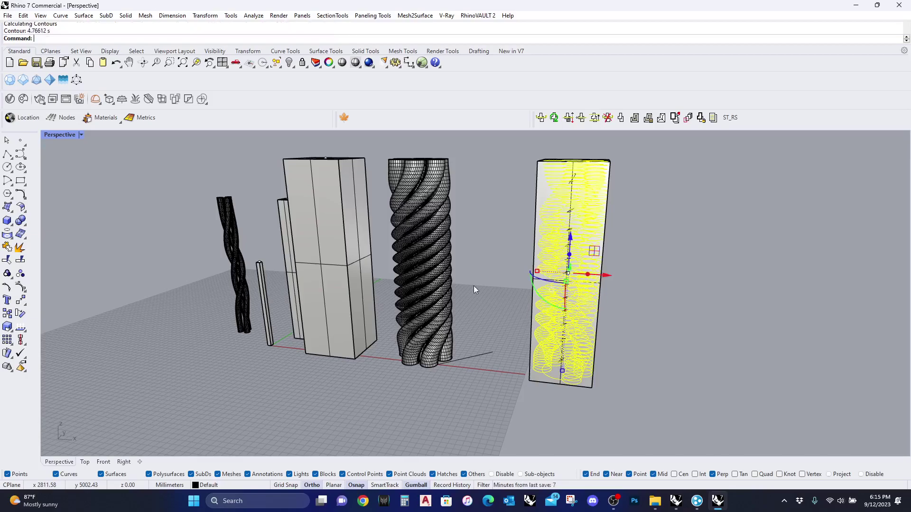
- Move the new contour curves along the X axis out of the bounding box into the clear space beyond it
{"action": "left_click", "coordinate": [600, 274]}
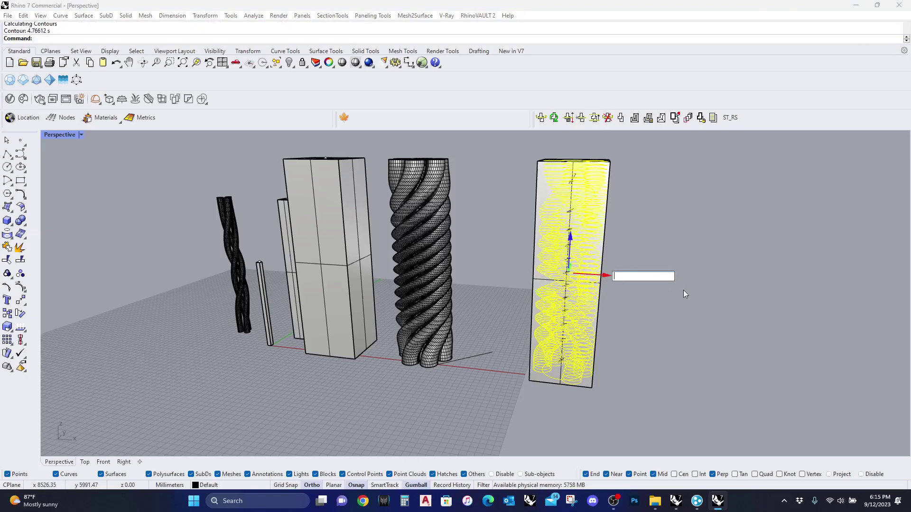
{"action": "left_click_drag", "start_coordinate": [607, 276], "coordinate": [733, 306]}
{"action": "right_click_drag", "start_coordinate": [733, 306], "coordinate": [733, 342]}
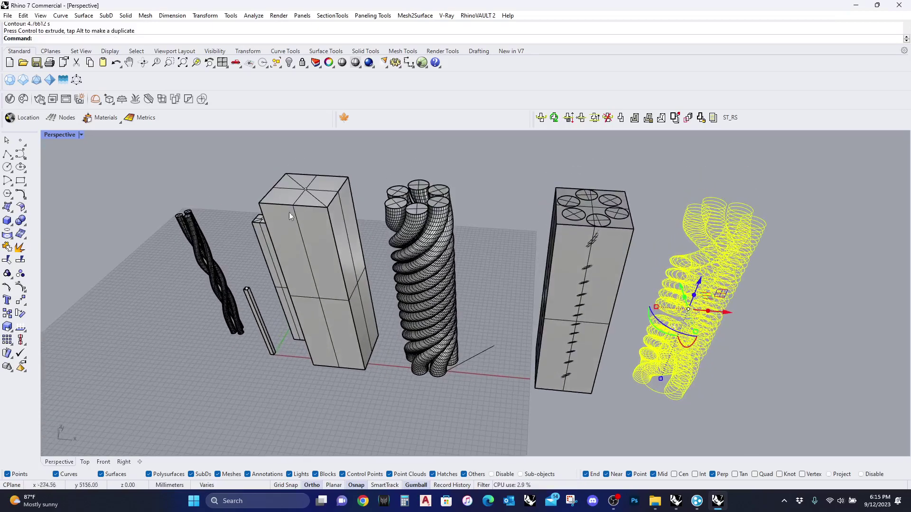
- Extrude the contour curves 12 mm as capped solids to form stacked slices
{"action": "left_click", "coordinate": [13, 226]}
{"action": "left_click", "coordinate": [56, 255]}
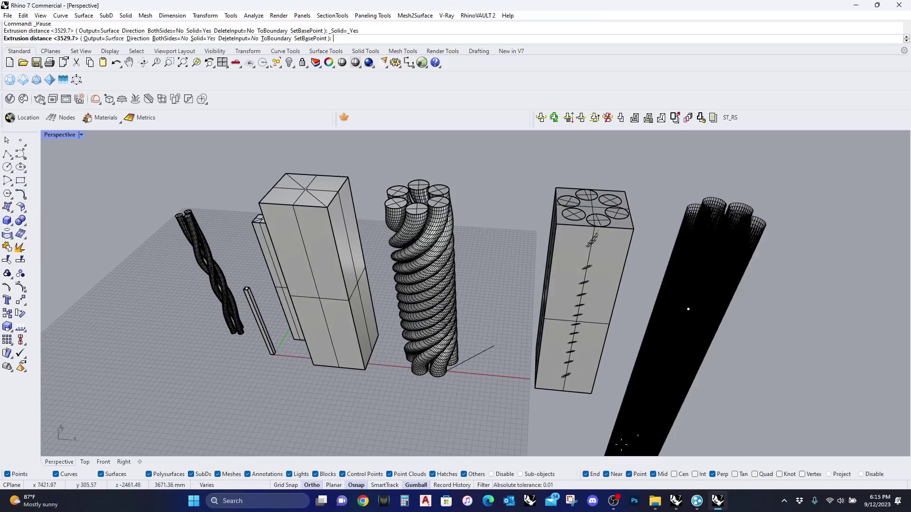
{"action": "type", "text": "12"}
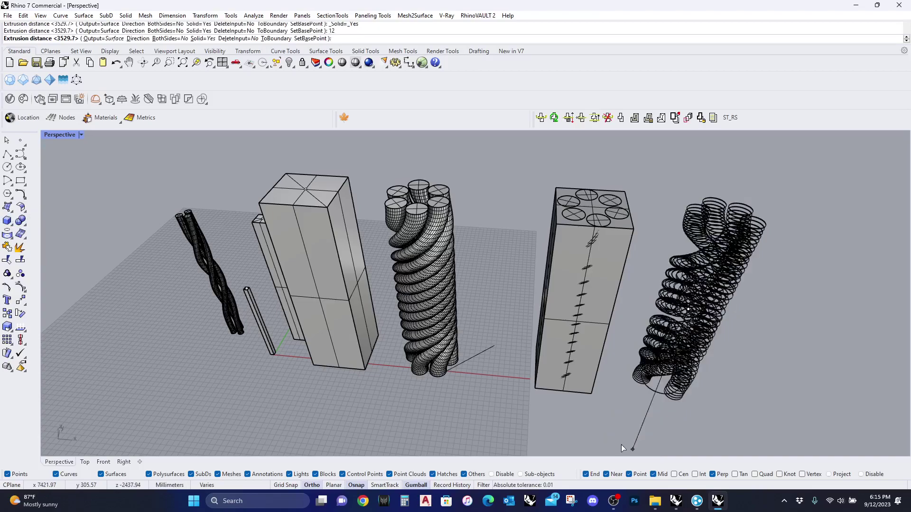
{"action": "key", "text": "Return"}
{"action": "key", "text": "Escape"}
- Examine the sliced twisted column up close and from several angles, comparing it with the solid twisted column
{"action": "scroll", "coordinate": [731, 306], "scroll_direction": "up", "scroll_amount": 10}
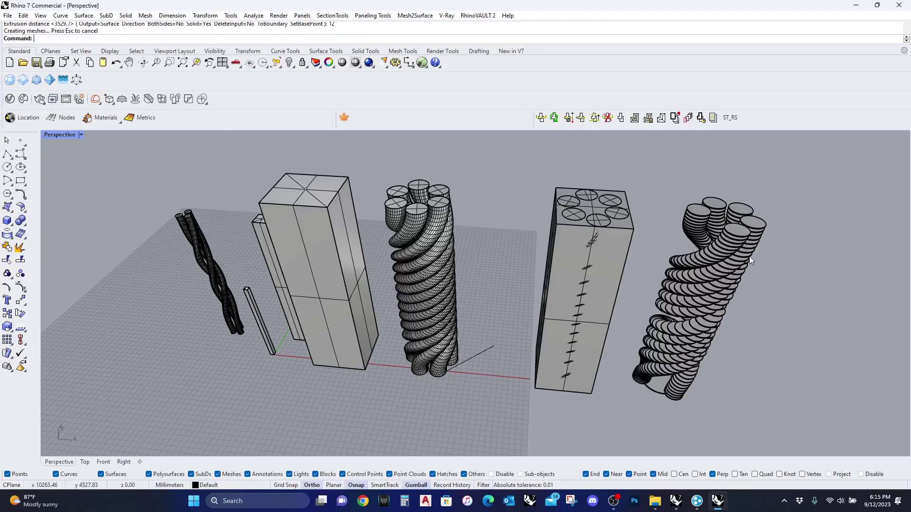
{"action": "right_click_drag", "start_coordinate": [651, 404], "coordinate": [668, 339]}
{"action": "scroll", "coordinate": [669, 339], "scroll_direction": "down", "scroll_amount": 5}
{"action": "right_click_drag", "start_coordinate": [655, 286], "coordinate": [705, 284]}
{"action": "scroll", "coordinate": [607, 299], "scroll_direction": "up", "scroll_amount": 8}
{"action": "scroll", "coordinate": [612, 309], "scroll_direction": "down", "scroll_amount": 4}
{"action": "scroll", "coordinate": [693, 366], "scroll_direction": "up", "scroll_amount": 3}
{"action": "scroll", "coordinate": [651, 352], "scroll_direction": "down", "scroll_amount": 5}
{"action": "scroll", "coordinate": [681, 272], "scroll_direction": "up", "scroll_amount": 4}
{"action": "scroll", "coordinate": [679, 274], "scroll_direction": "up", "scroll_amount": 3}
{"action": "scroll", "coordinate": [698, 288], "scroll_direction": "down", "scroll_amount": 3}
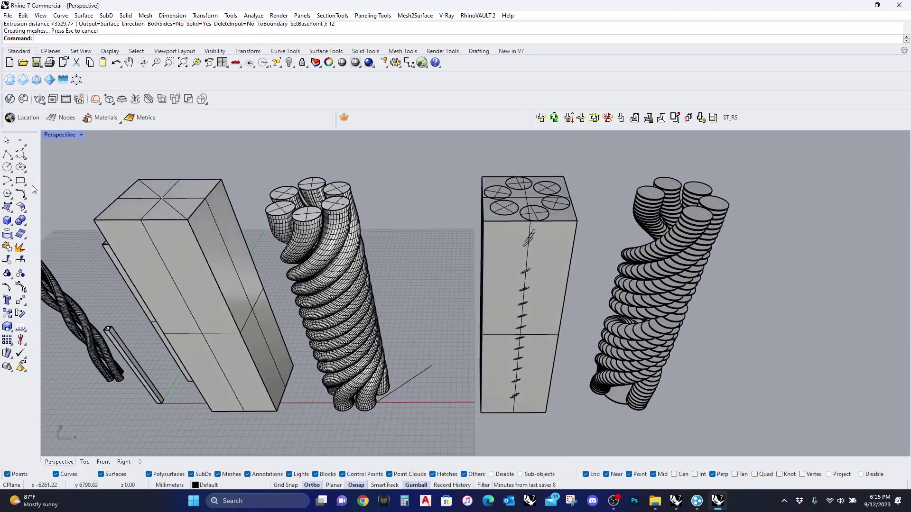
- Extrude the six top end faces of the solid twisted column upward about 1740 mm
{"action": "left_click", "coordinate": [8, 221]}
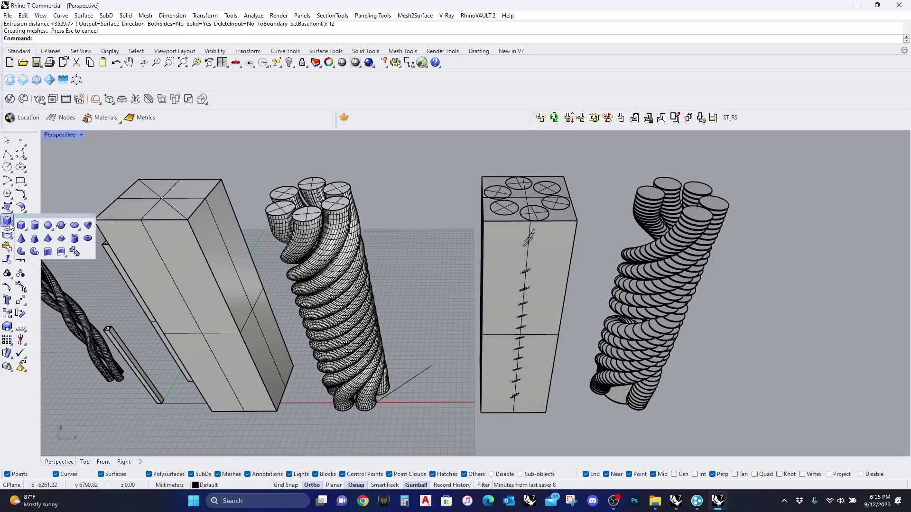
{"action": "left_click", "coordinate": [61, 253]}
{"action": "left_click", "coordinate": [280, 208]}
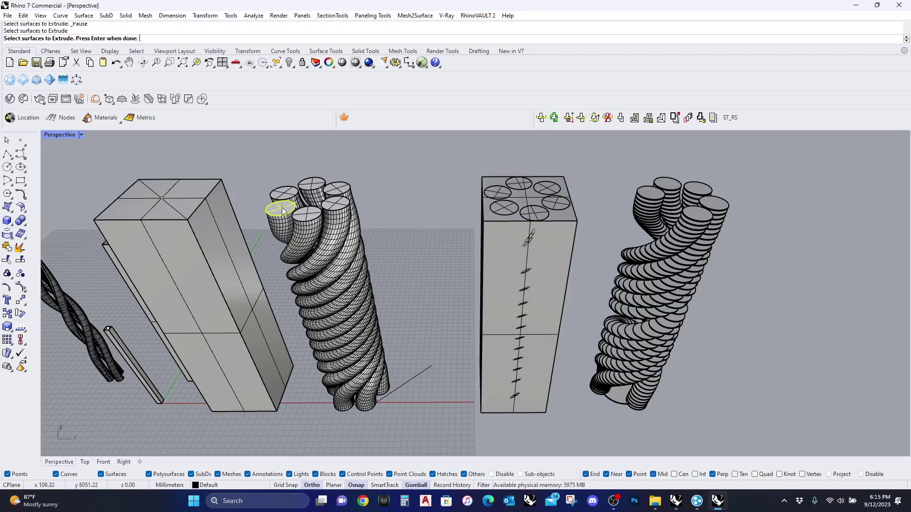
{"action": "left_click", "coordinate": [301, 216]}
{"action": "left_click", "coordinate": [339, 190]}
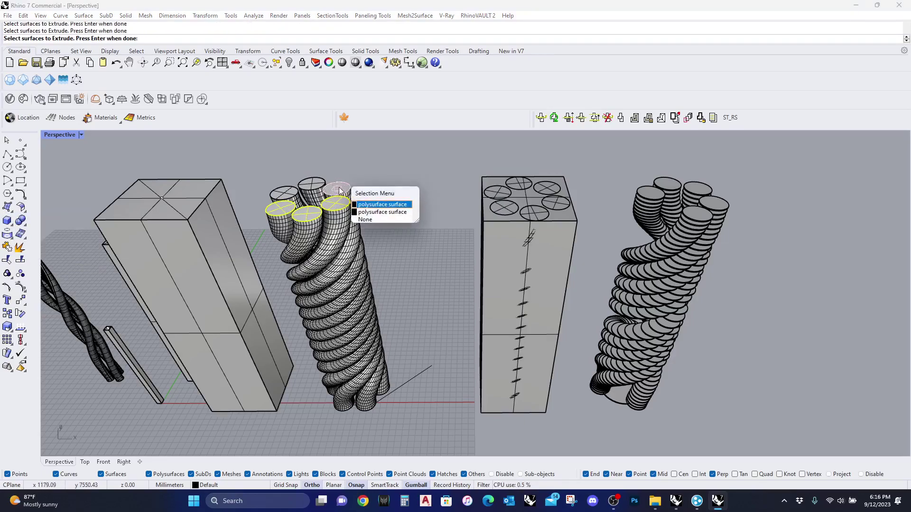
{"action": "left_click", "coordinate": [372, 205]}
{"action": "left_click", "coordinate": [312, 185]}
{"action": "left_click", "coordinate": [284, 193]}
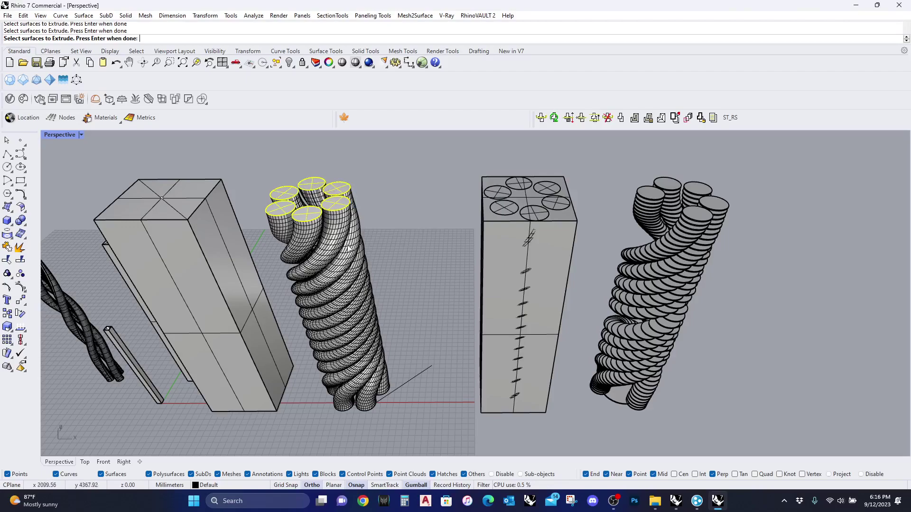
{"action": "scroll", "coordinate": [357, 257], "scroll_direction": "down", "scroll_amount": 2}
{"action": "scroll", "coordinate": [370, 254], "scroll_direction": "down", "scroll_amount": 1}
{"action": "key", "text": "Return"}
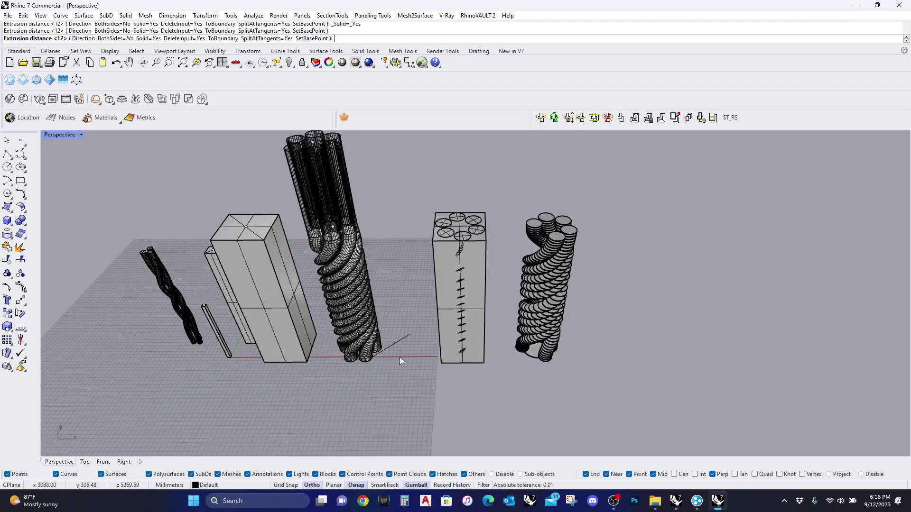
{"action": "left_click", "coordinate": [398, 328]}
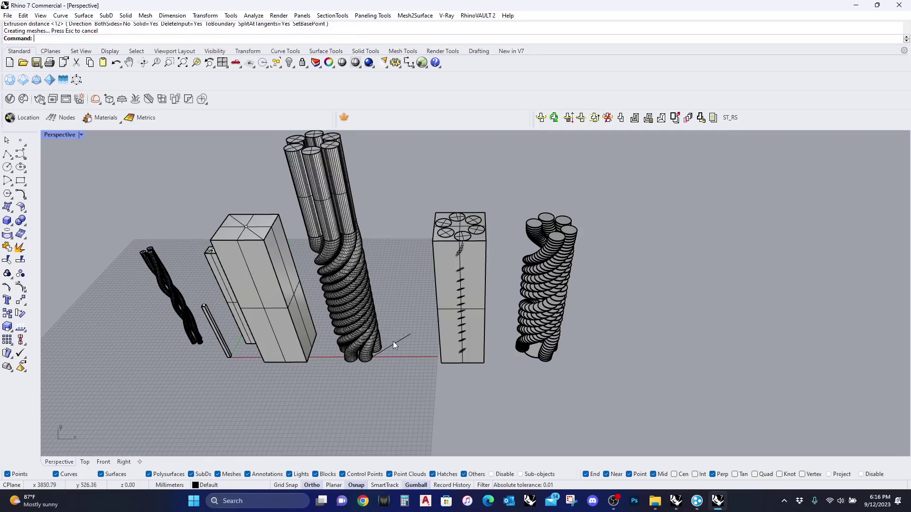
- Extrude the six bottom end faces of the solid twisted column downward about 1147 mm
{"action": "right_click_drag", "start_coordinate": [393, 340], "coordinate": [375, 225]}
{"action": "scroll", "coordinate": [351, 332], "scroll_direction": "up", "scroll_amount": 5}
{"action": "key", "text": "Return"}
{"action": "left_click", "coordinate": [343, 282]}
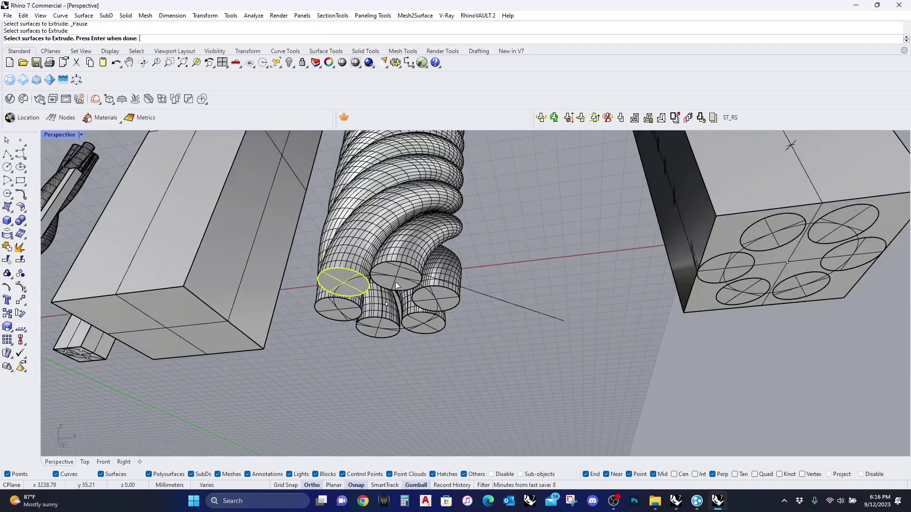
{"action": "left_click", "coordinate": [436, 299]}
{"action": "left_click", "coordinate": [423, 322]}
{"action": "left_click", "coordinate": [370, 330]}
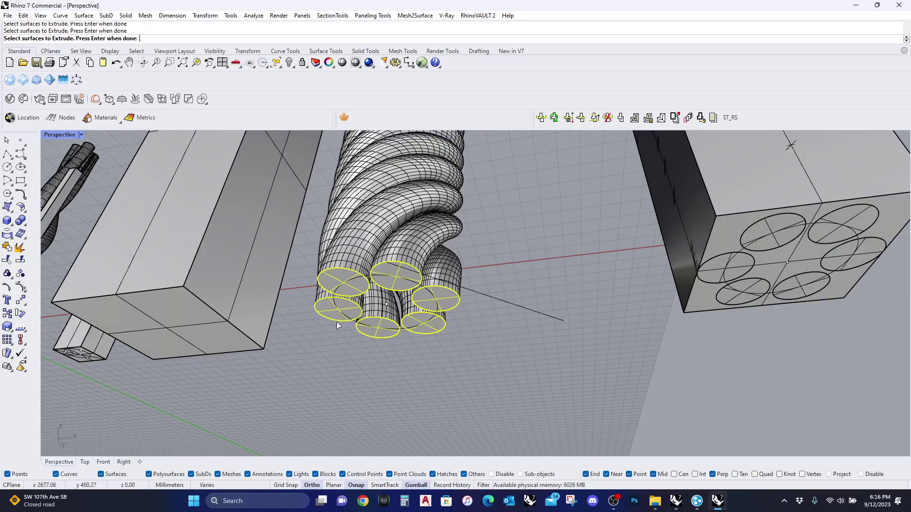
{"action": "key", "text": "Return"}
{"action": "scroll", "coordinate": [370, 308], "scroll_direction": "down", "scroll_amount": 4}
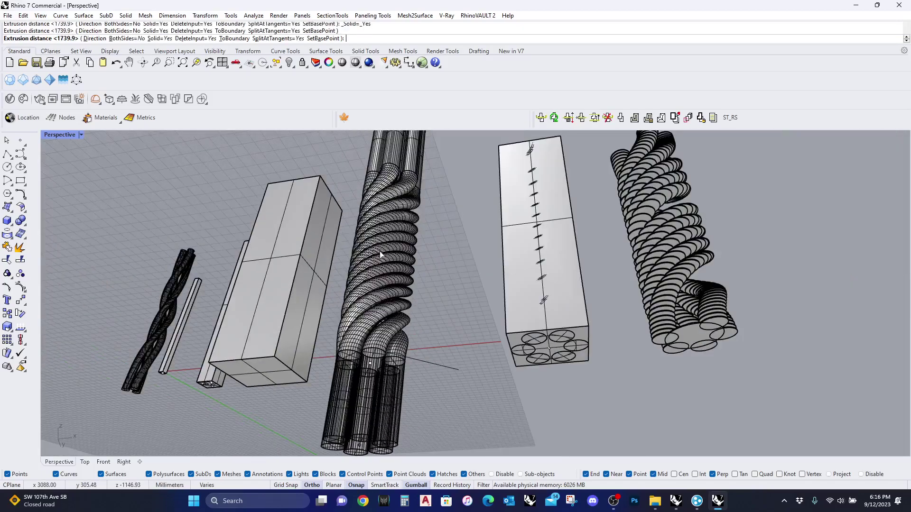
{"action": "left_click", "coordinate": [397, 277]}
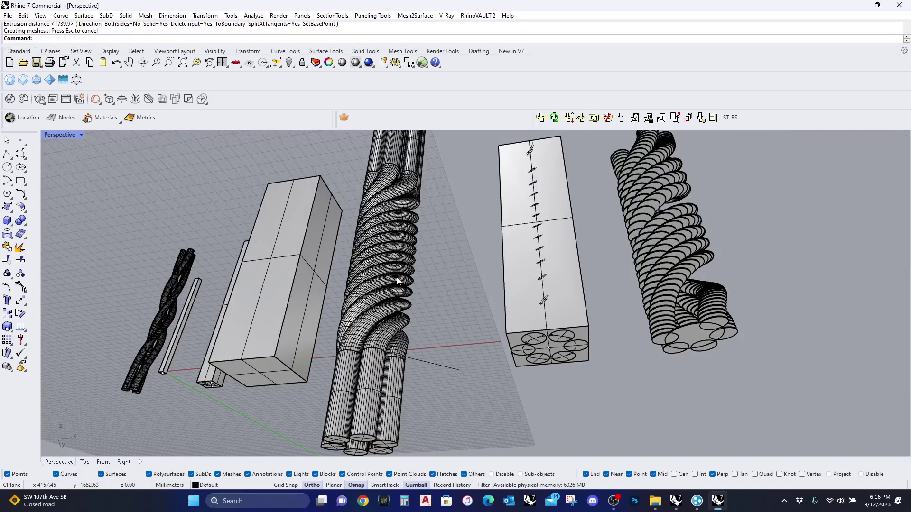
- Examine the extended twisted column with its straight ends alongside the boxes and the sliced column from several angles
{"action": "right_click_drag", "start_coordinate": [397, 277], "coordinate": [381, 297]}
{"action": "scroll", "coordinate": [393, 325], "scroll_direction": "down", "scroll_amount": 3}
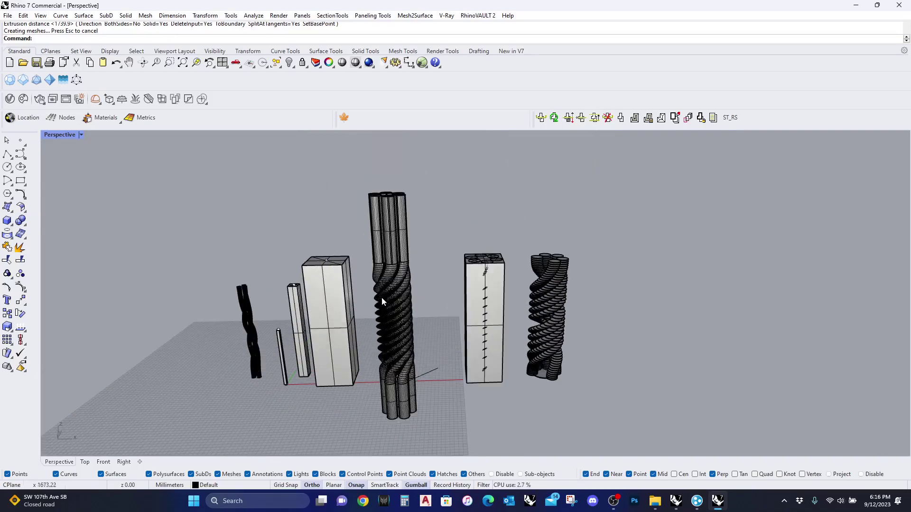
{"action": "scroll", "coordinate": [408, 301], "scroll_direction": "up", "scroll_amount": 5}
{"action": "scroll", "coordinate": [435, 348], "scroll_direction": "down", "scroll_amount": 3}
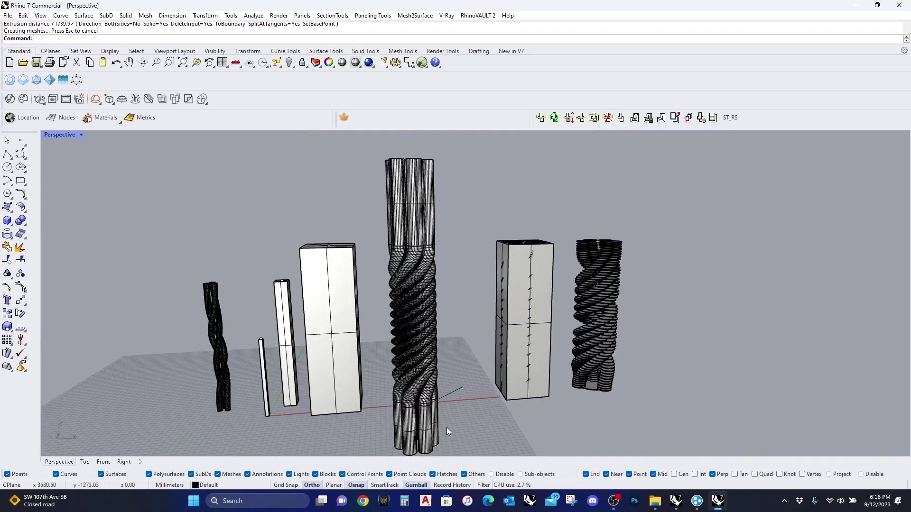
{"action": "scroll", "coordinate": [446, 428], "scroll_direction": "up", "scroll_amount": 4}
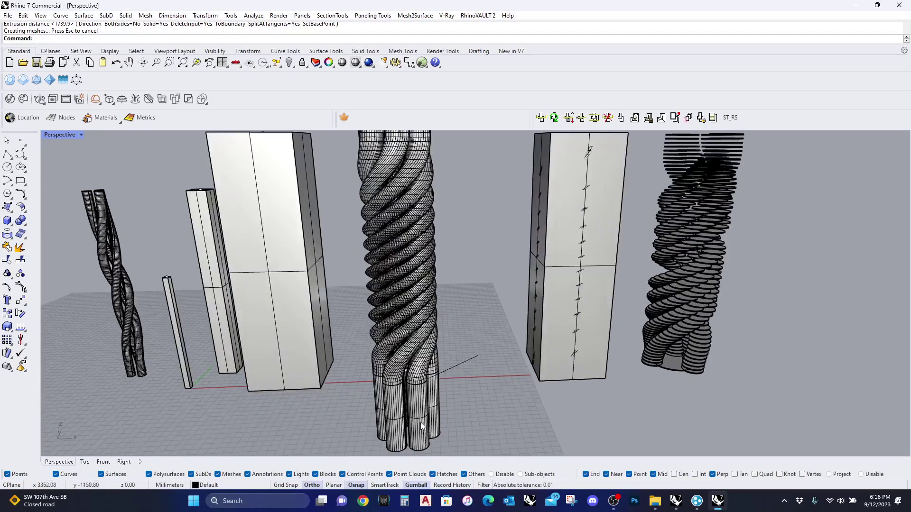
{"action": "right_click_drag", "start_coordinate": [410, 275], "coordinate": [411, 297]}
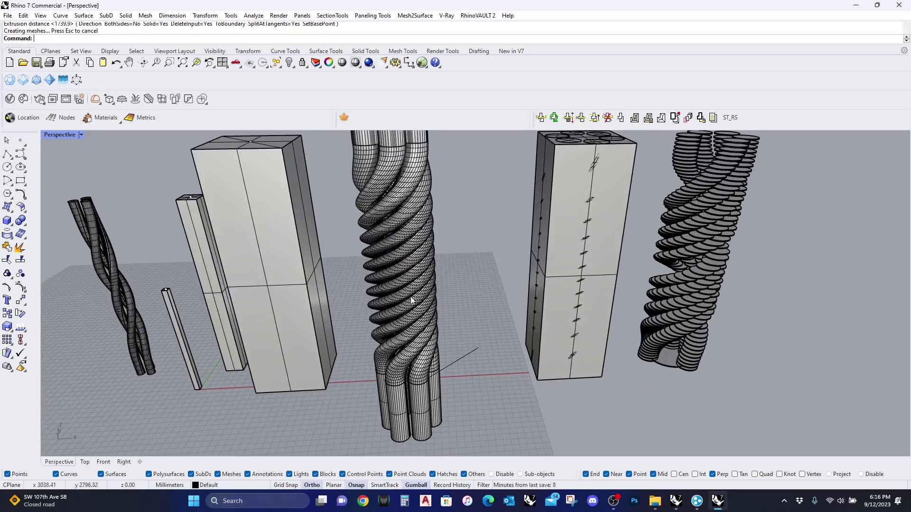
{"action": "scroll", "coordinate": [411, 300], "scroll_direction": "down", "scroll_amount": 5}
{"action": "scroll", "coordinate": [386, 202], "scroll_direction": "up", "scroll_amount": 3}
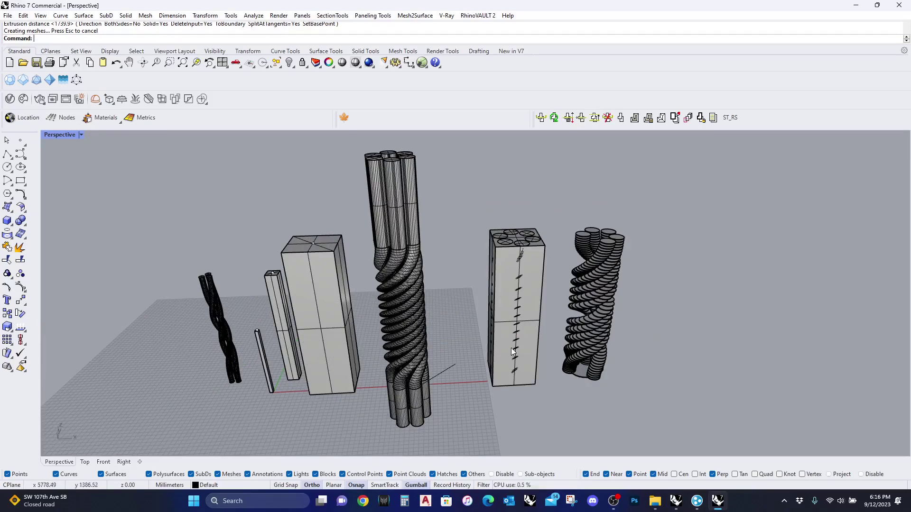
{"action": "right_click_drag", "start_coordinate": [511, 349], "coordinate": [479, 355]}
{"action": "right_click_drag", "start_coordinate": [495, 288], "coordinate": [452, 311]}
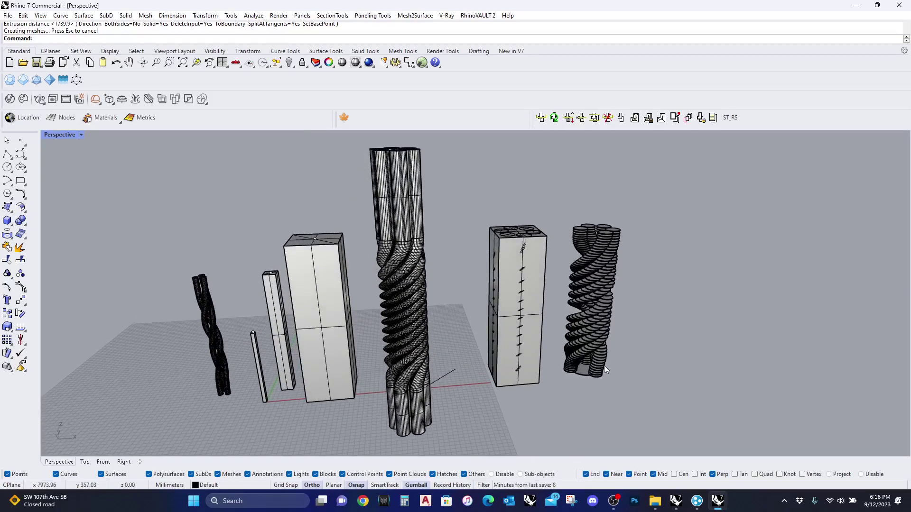